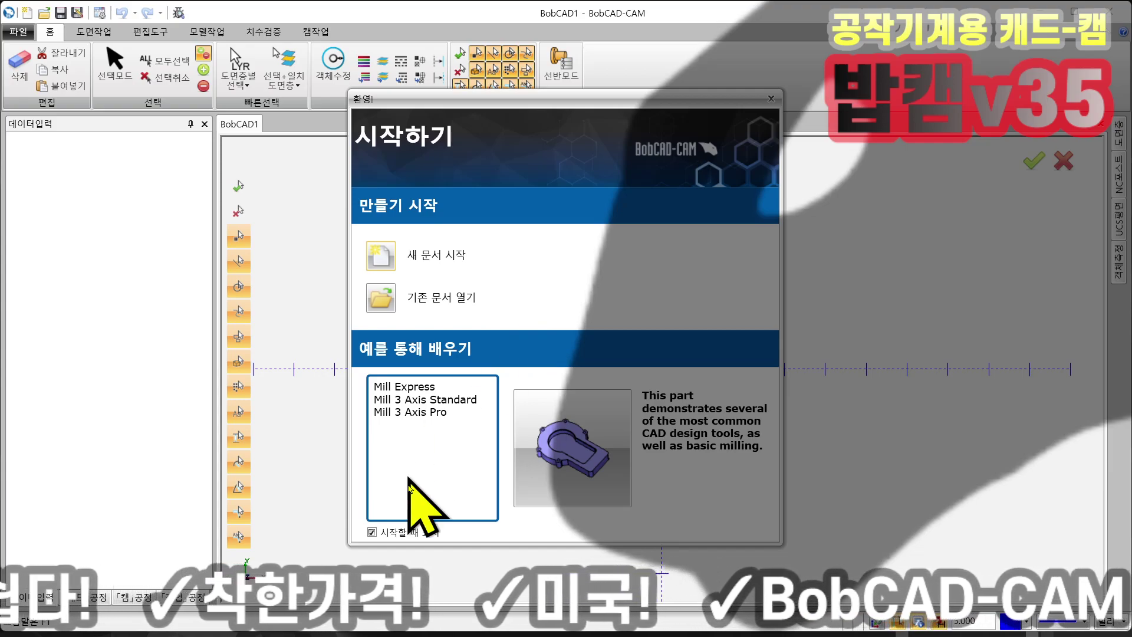
- Stop the welcome window from showing at startup and open the Mill 3 Axis Standard example
click(372, 533)
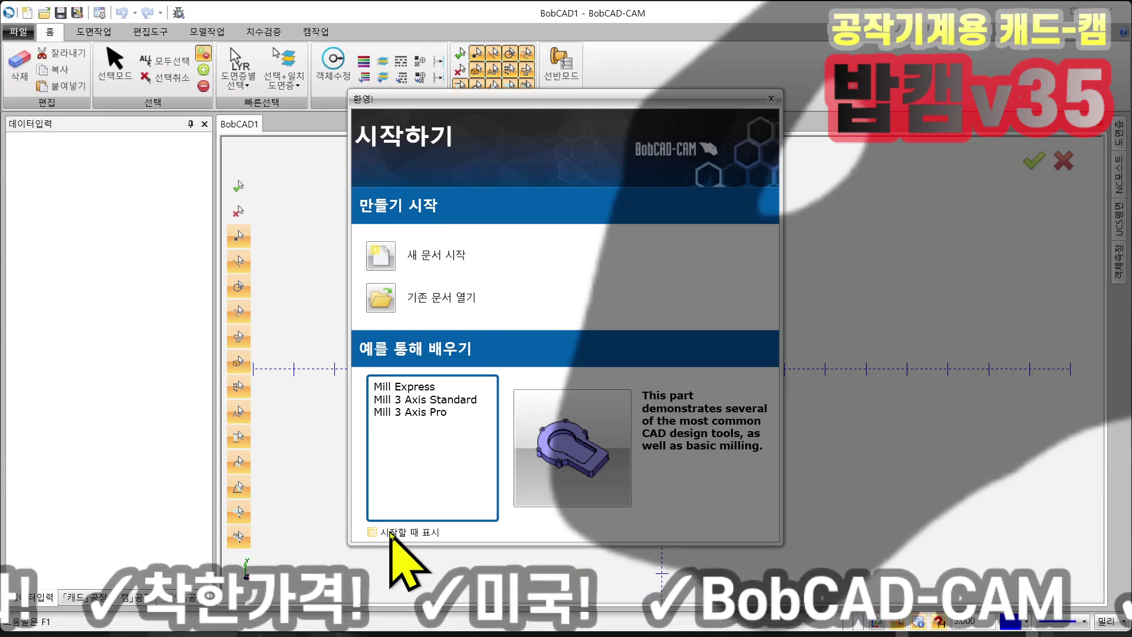
click(406, 401)
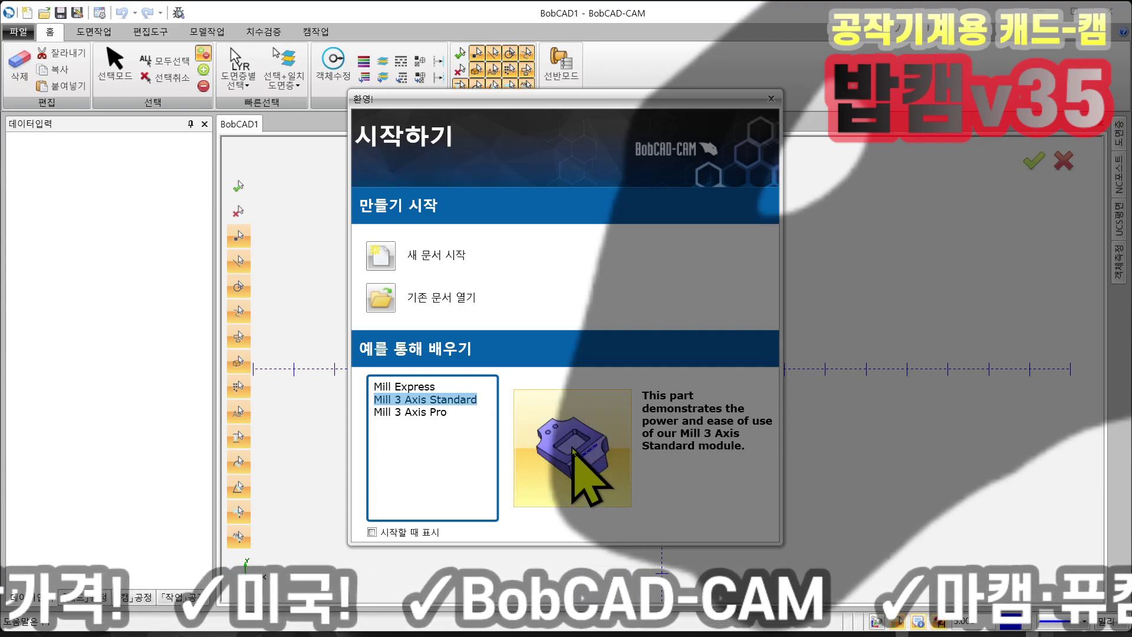
click(571, 446)
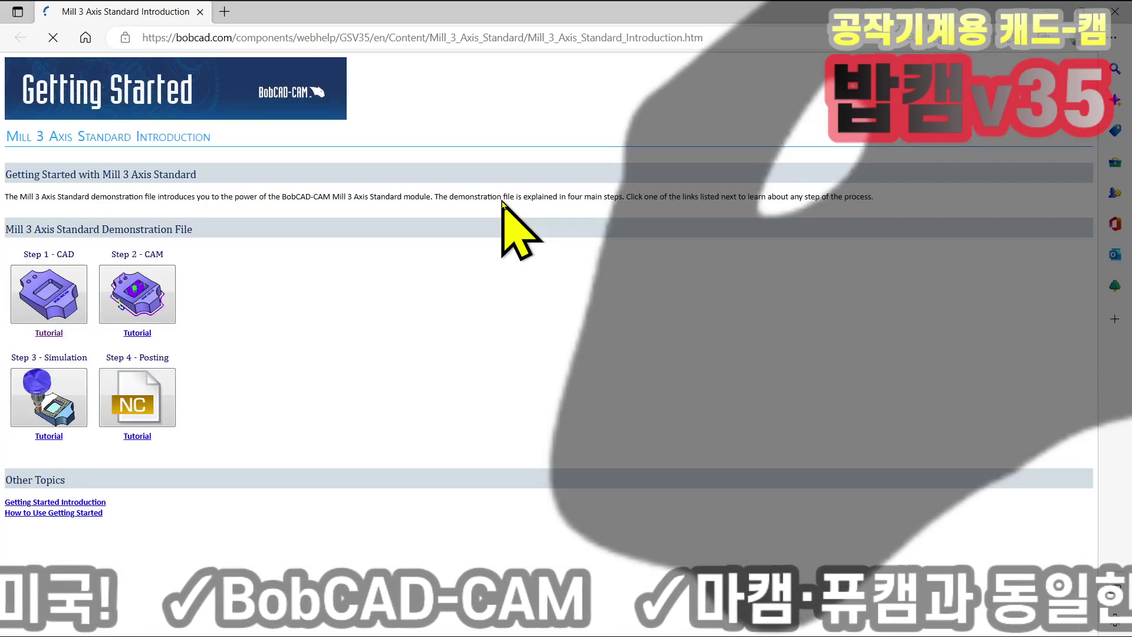
- View the Mill 3 Axis Standard help page in Korean, and close it along with the tutorial panel
click(737, 190)
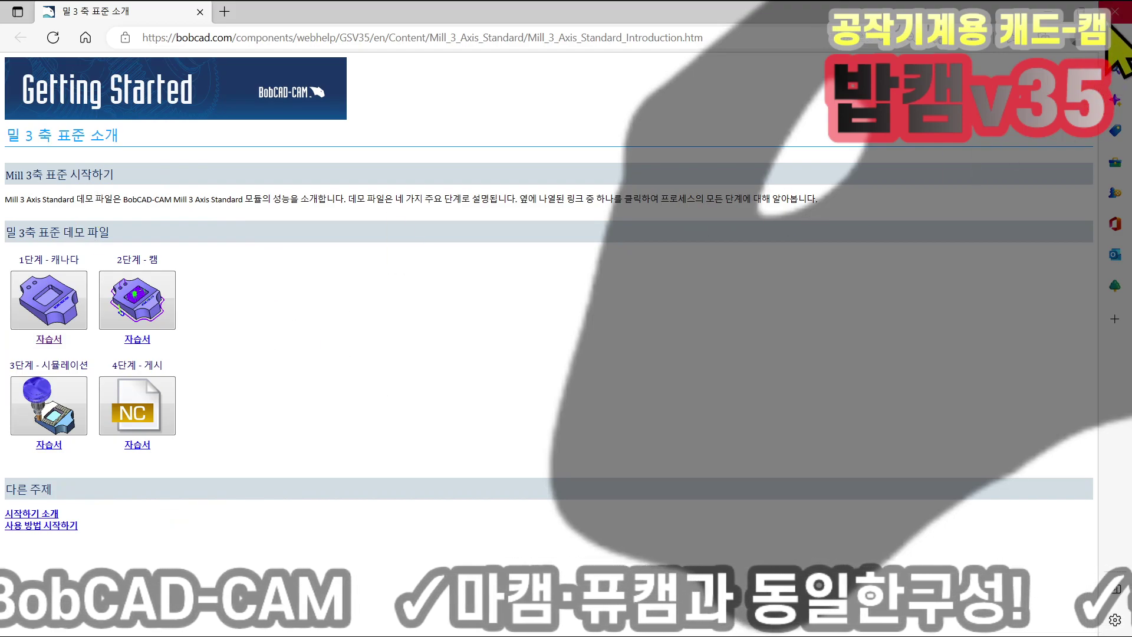
click(1115, 11)
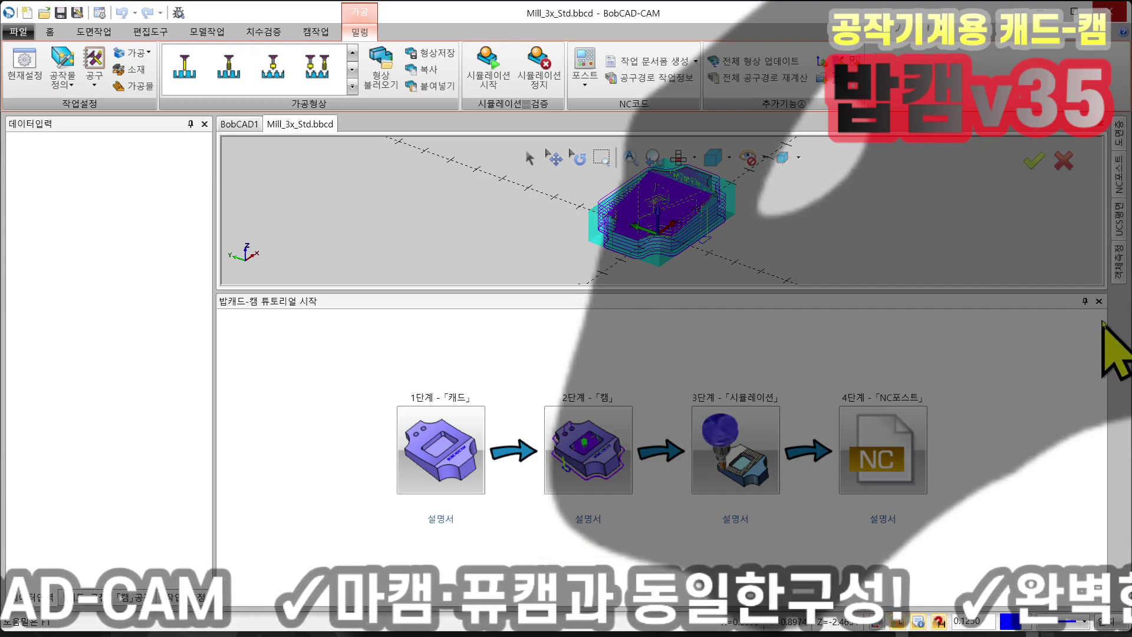
click(1099, 301)
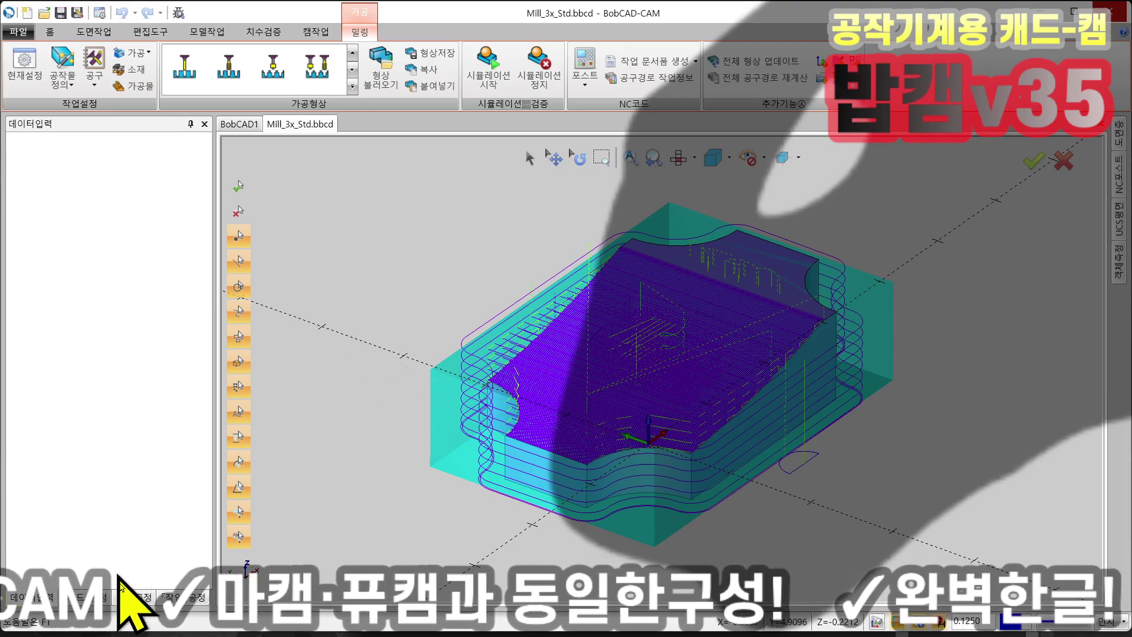
- Show the CAM tree and hide the toolpaths and stock of the whole Milling Job, leaving the solid part in view
click(125, 597)
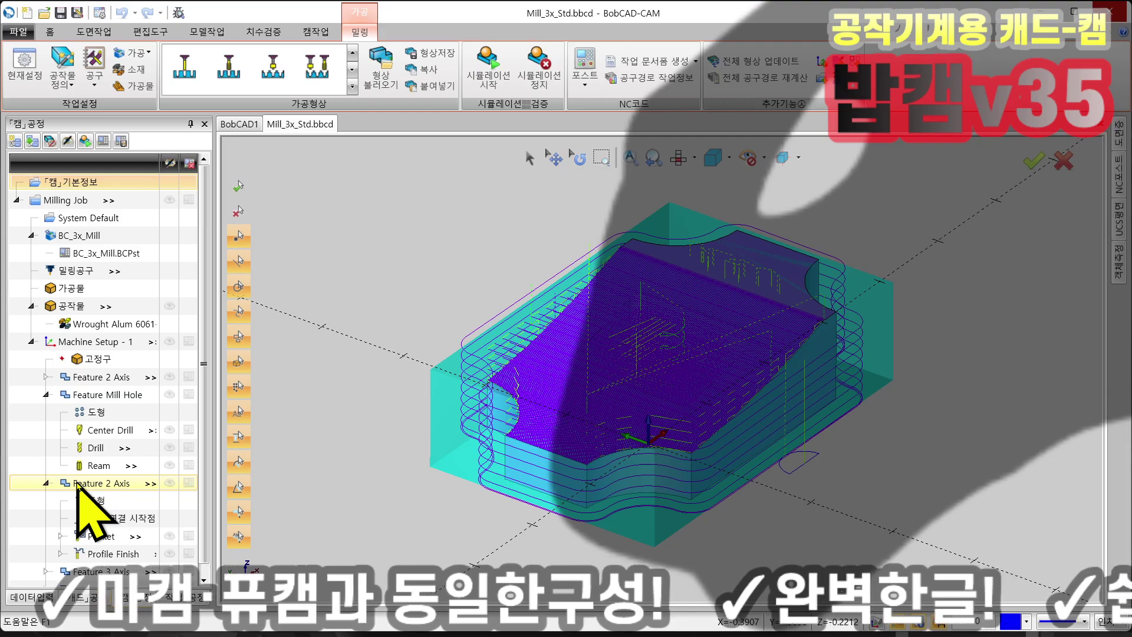
click(169, 200)
scroll(649, 343, up, 2)
middle_drag(737, 335, 613, 333)
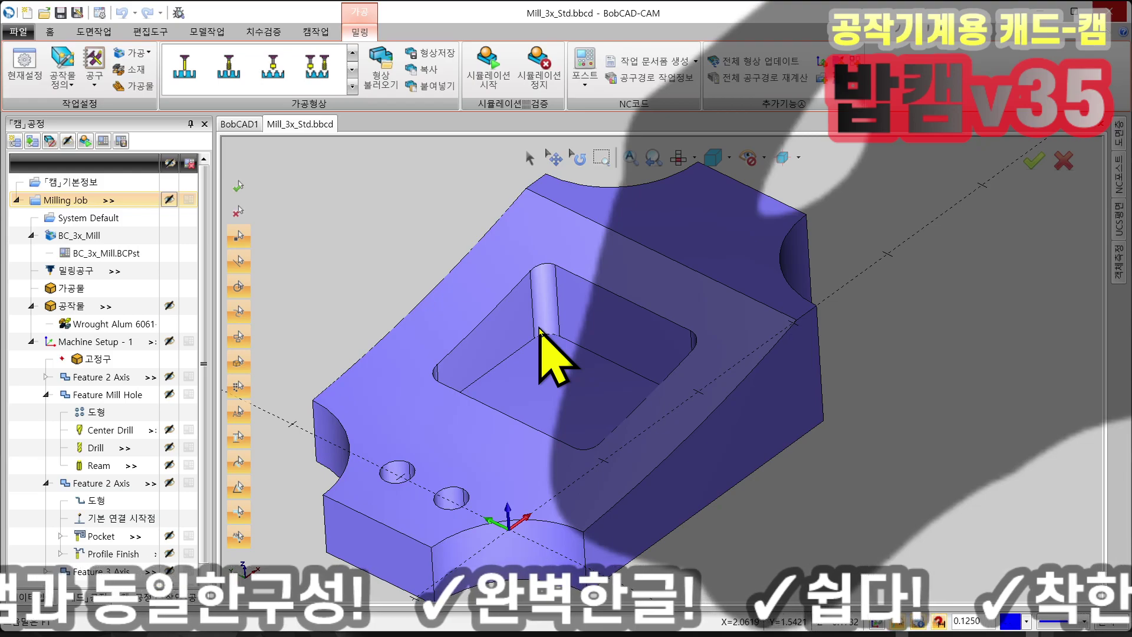
- Open the program's settings (설정) dialog
click(19, 30)
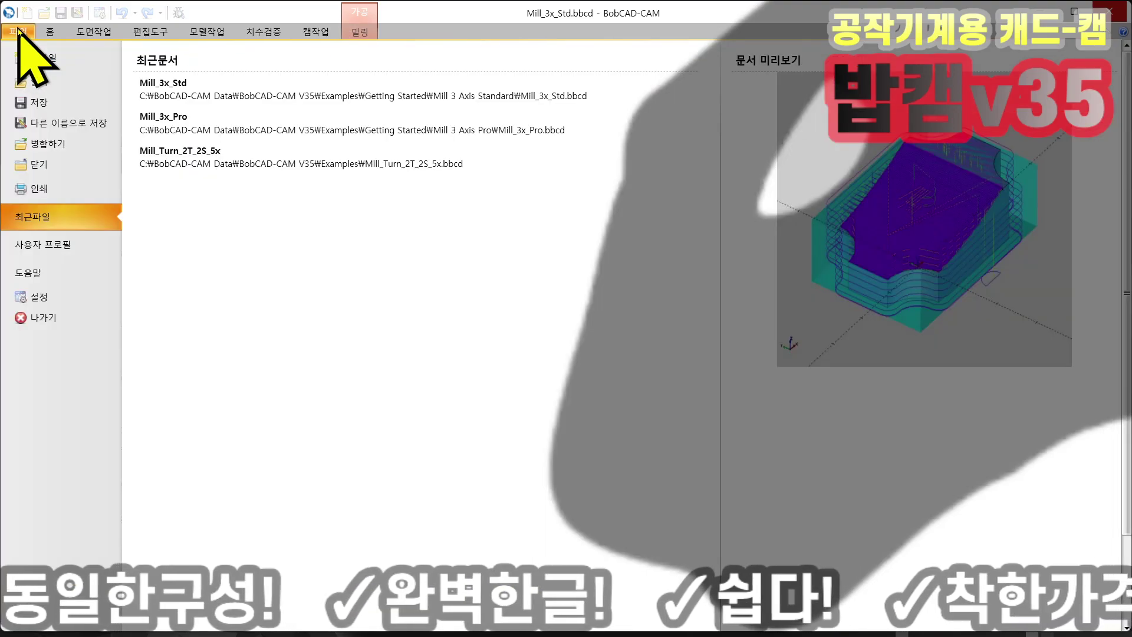
click(40, 298)
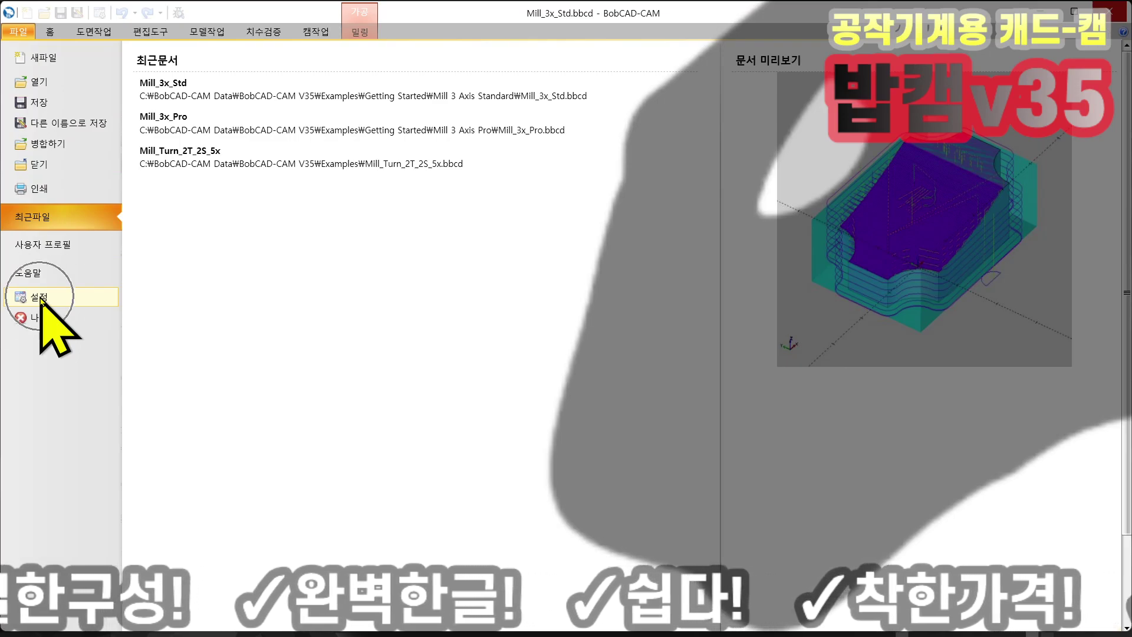
click(40, 298)
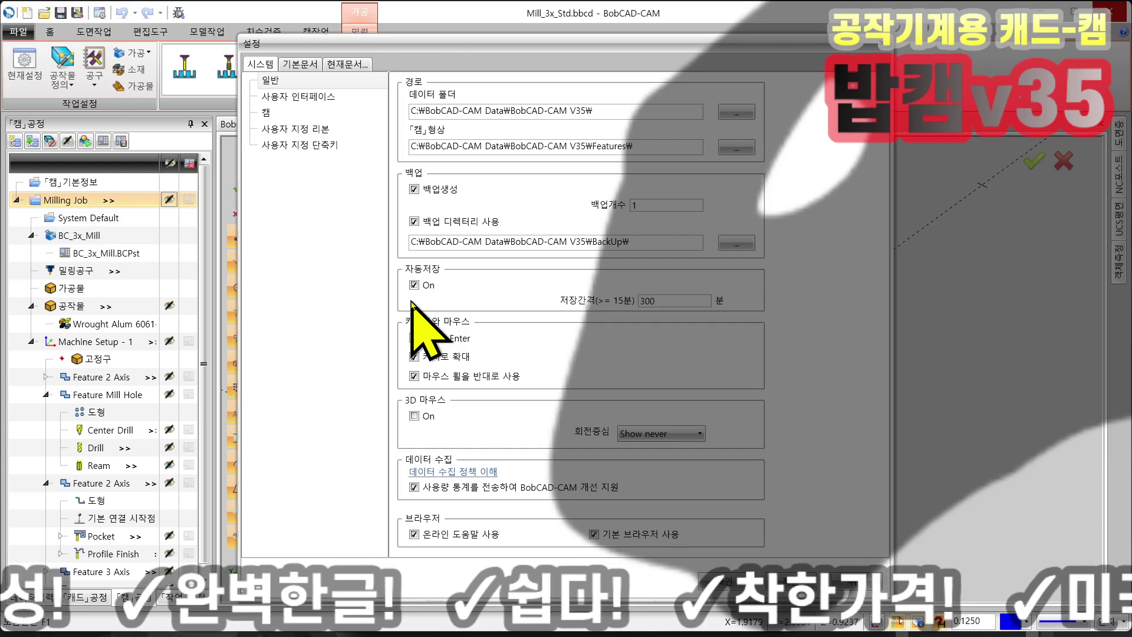
drag(334, 44, 400, 53)
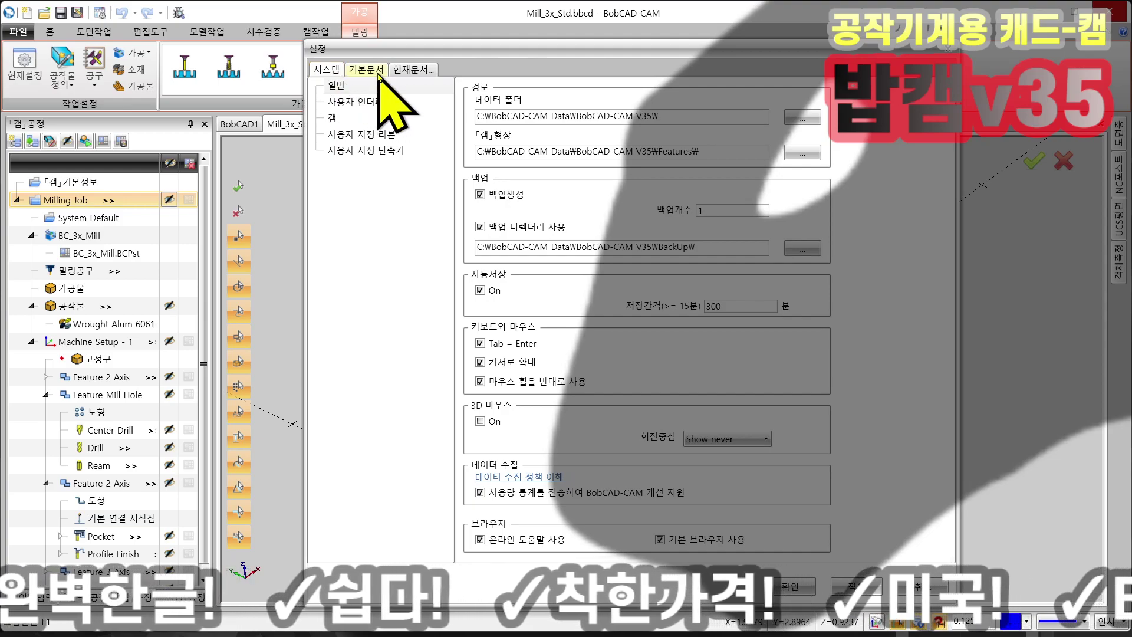
- View the default-document settings and the unit settings of the current document
click(378, 73)
click(416, 71)
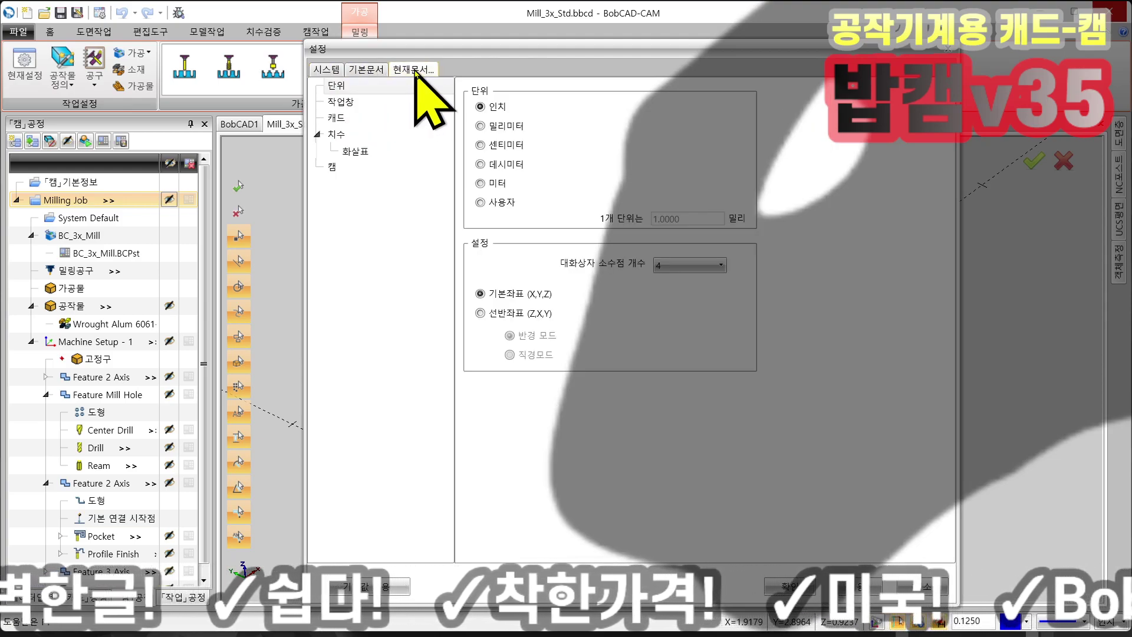
drag(421, 47, 403, 30)
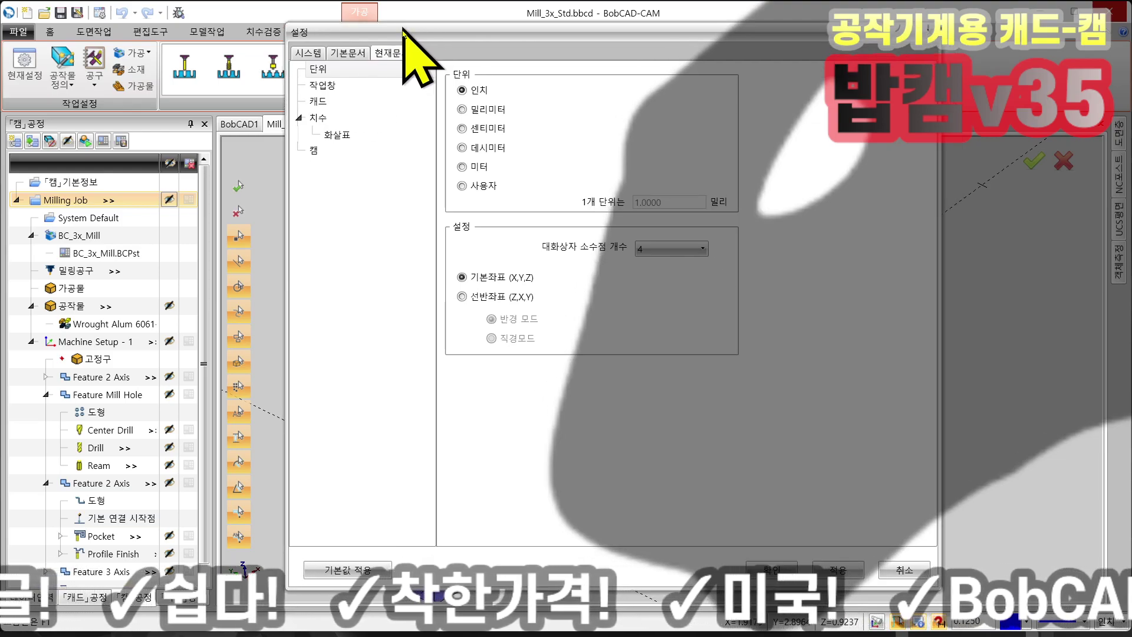
- In the general system settings, turn off zooming to the cursor (커서로 확대) and reversed mouse-wheel use
click(308, 52)
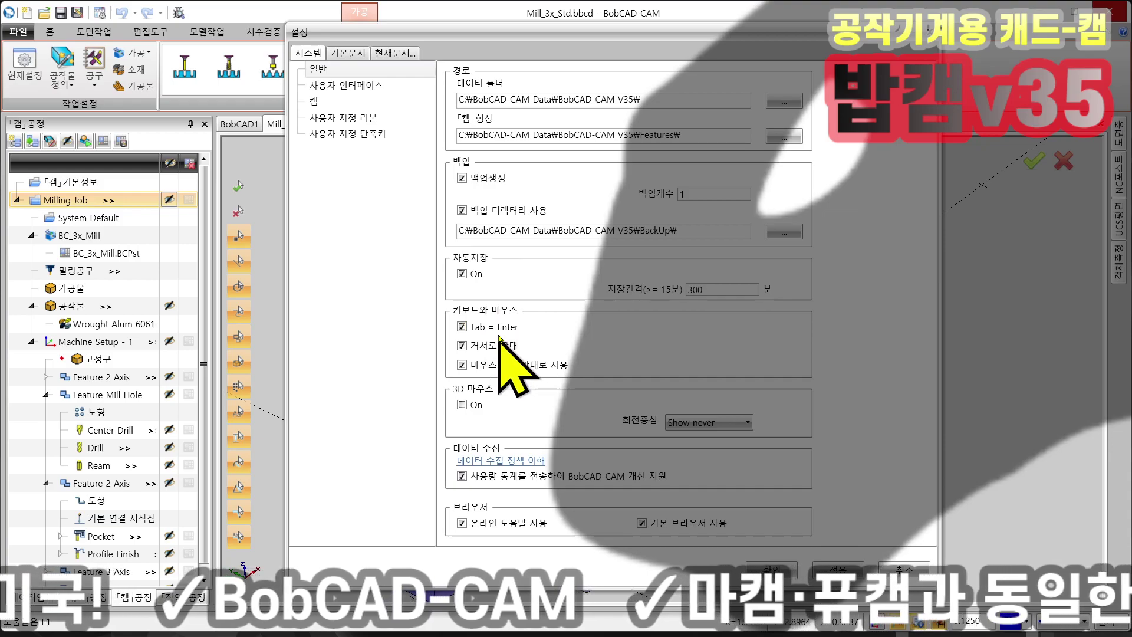
click(463, 345)
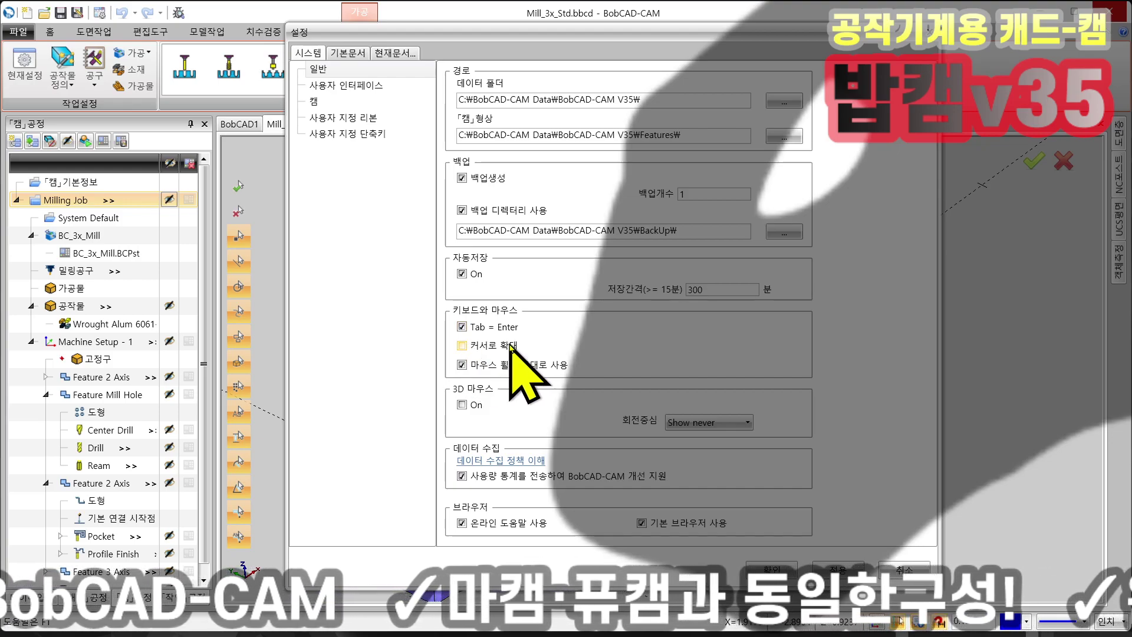
click(462, 365)
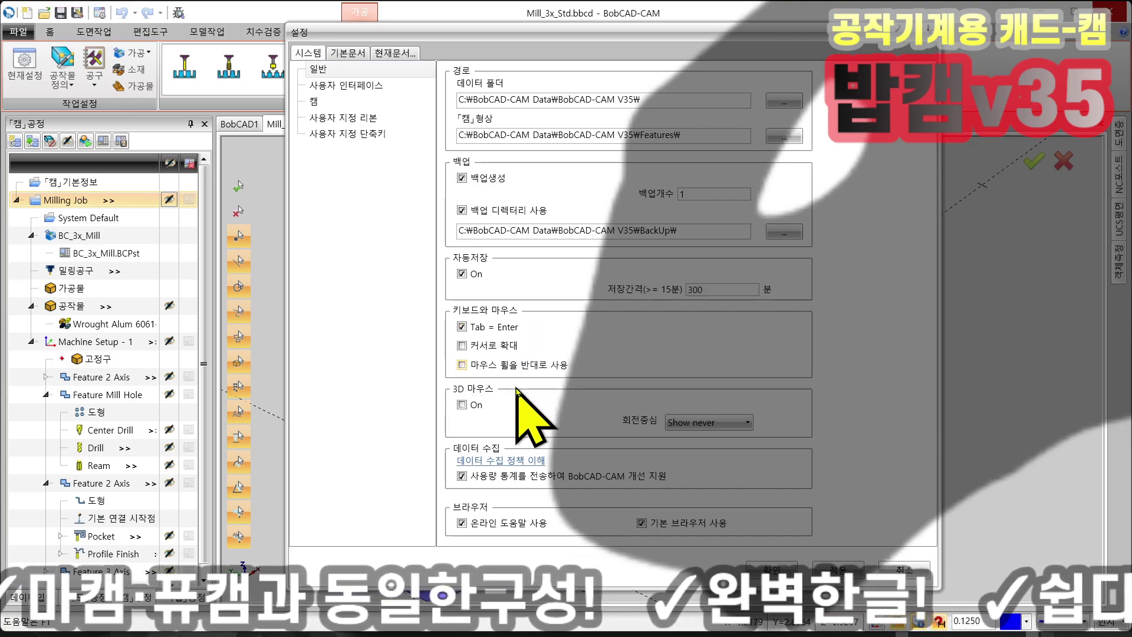
click(463, 405)
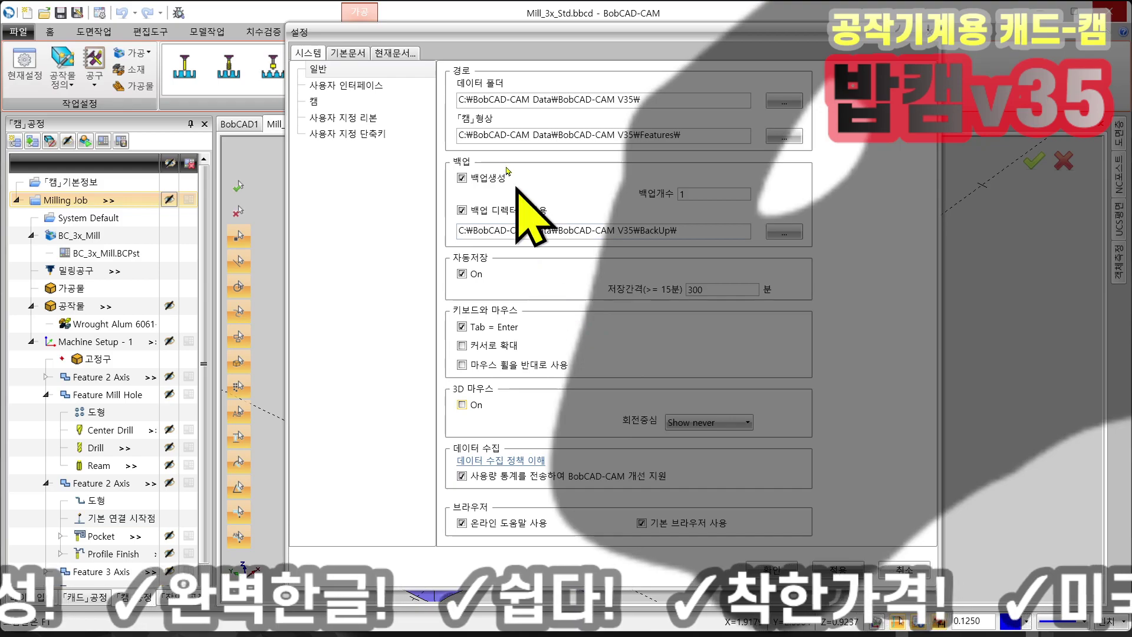
- Set the user interface theme to Expression_Dark and apply it
click(349, 87)
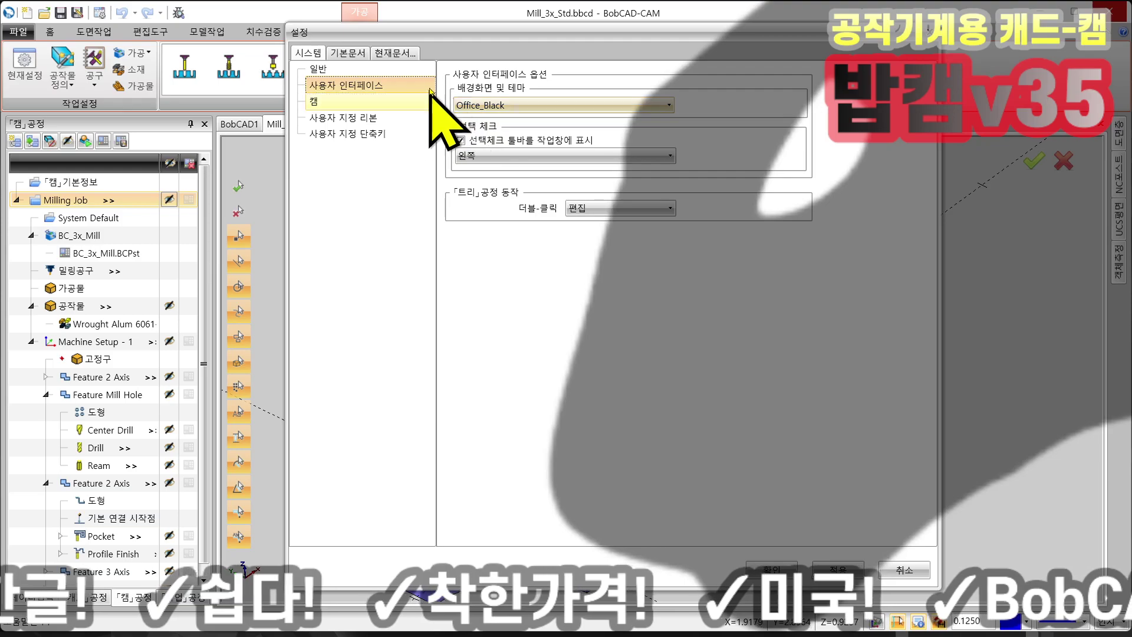
click(535, 106)
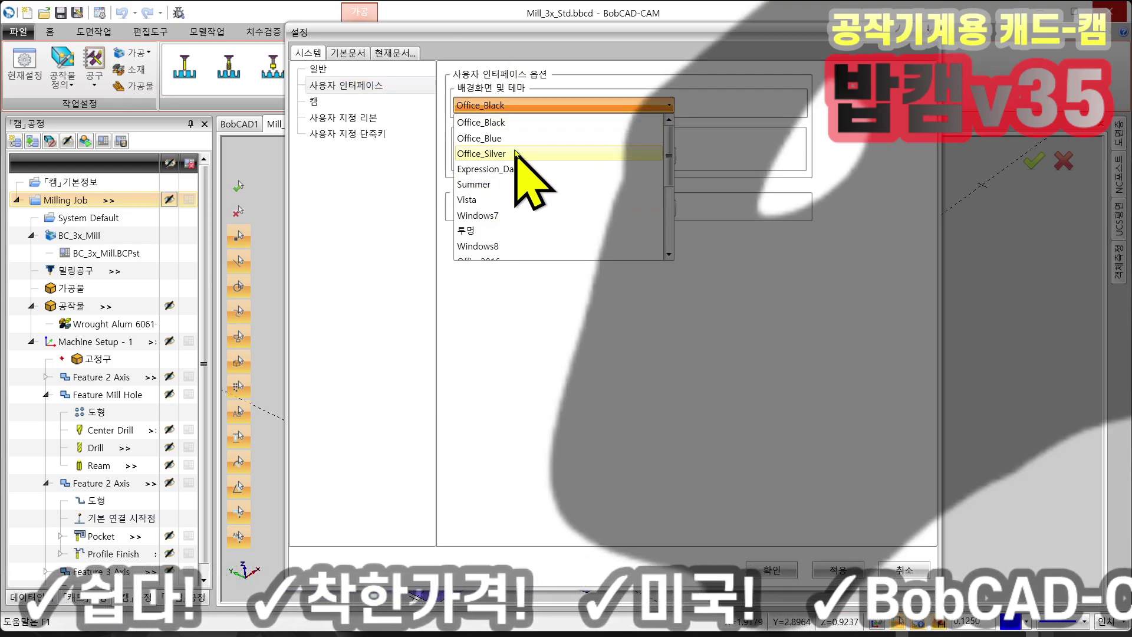
click(516, 170)
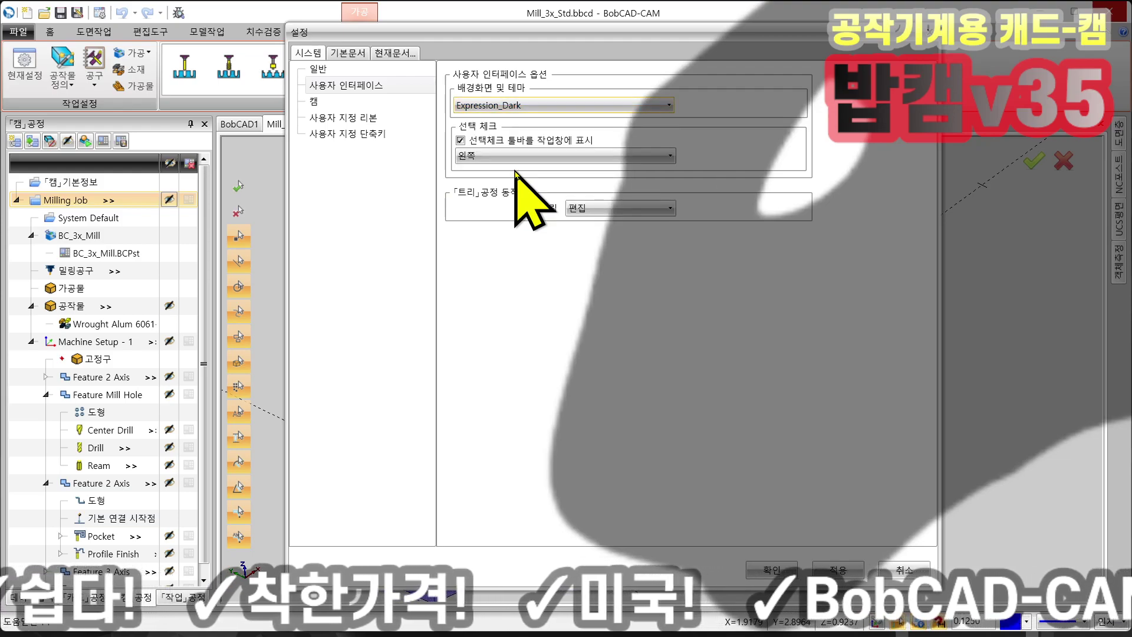
click(836, 570)
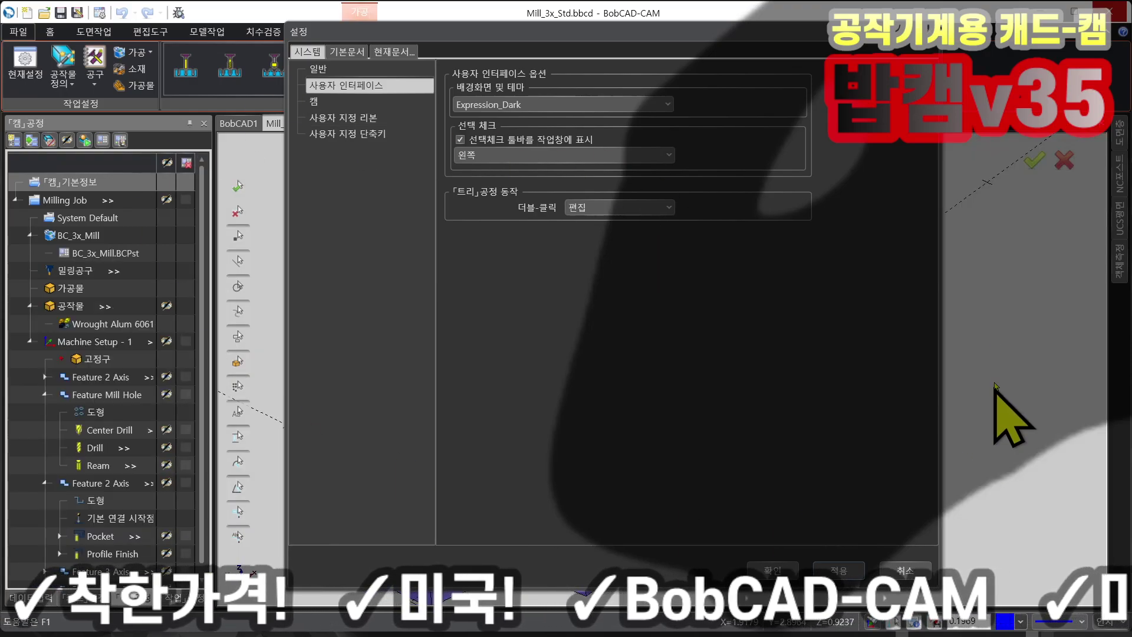
- Set the user interface theme back to Office_Black and apply it
drag(497, 36, 496, 24)
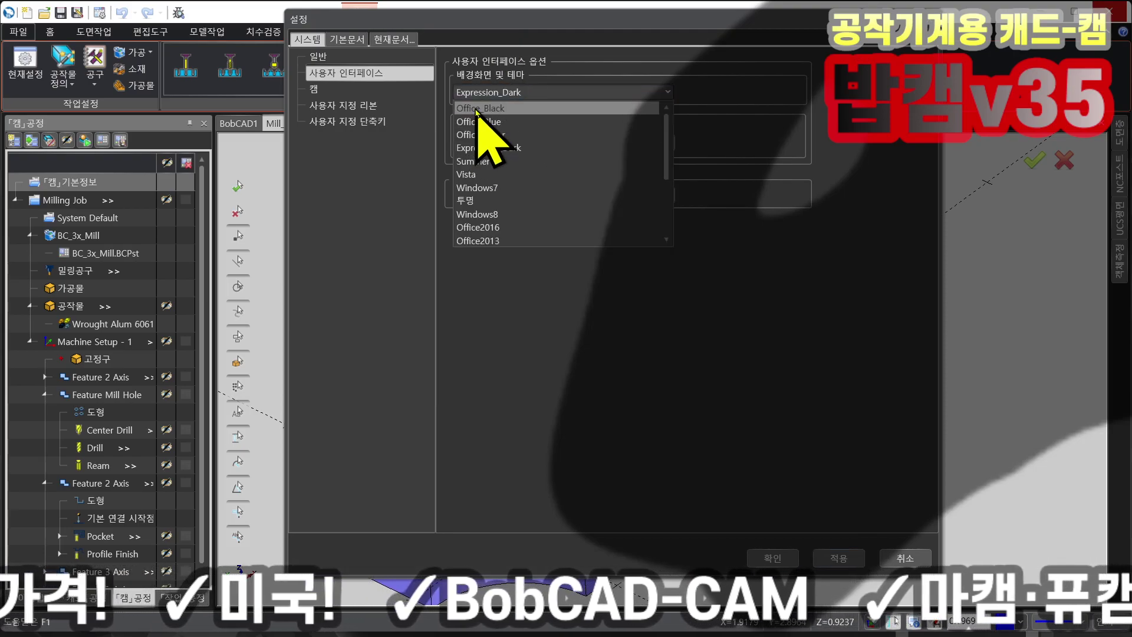
click(479, 108)
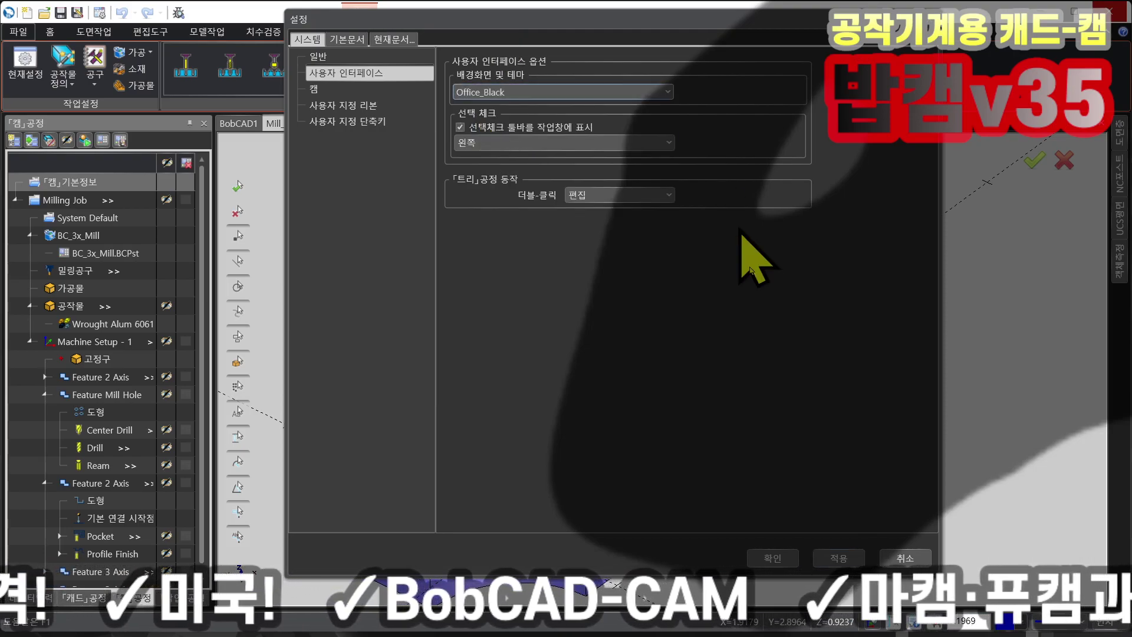
click(840, 557)
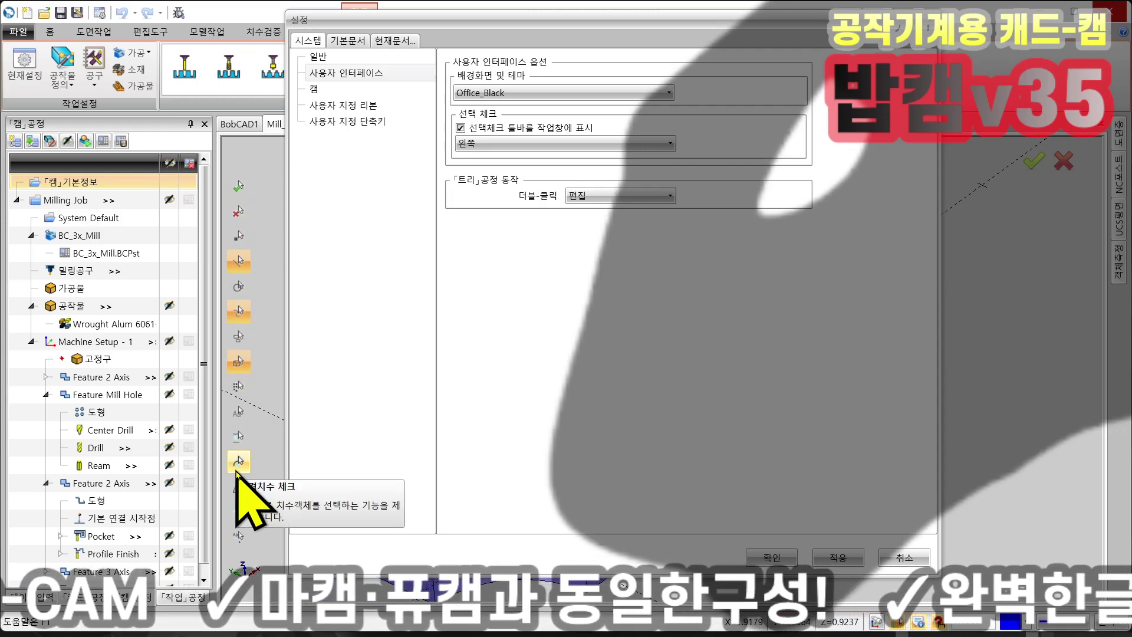
- Place the selection-filter toolbar at the bottom (하단) of the work window and apply the change
click(521, 143)
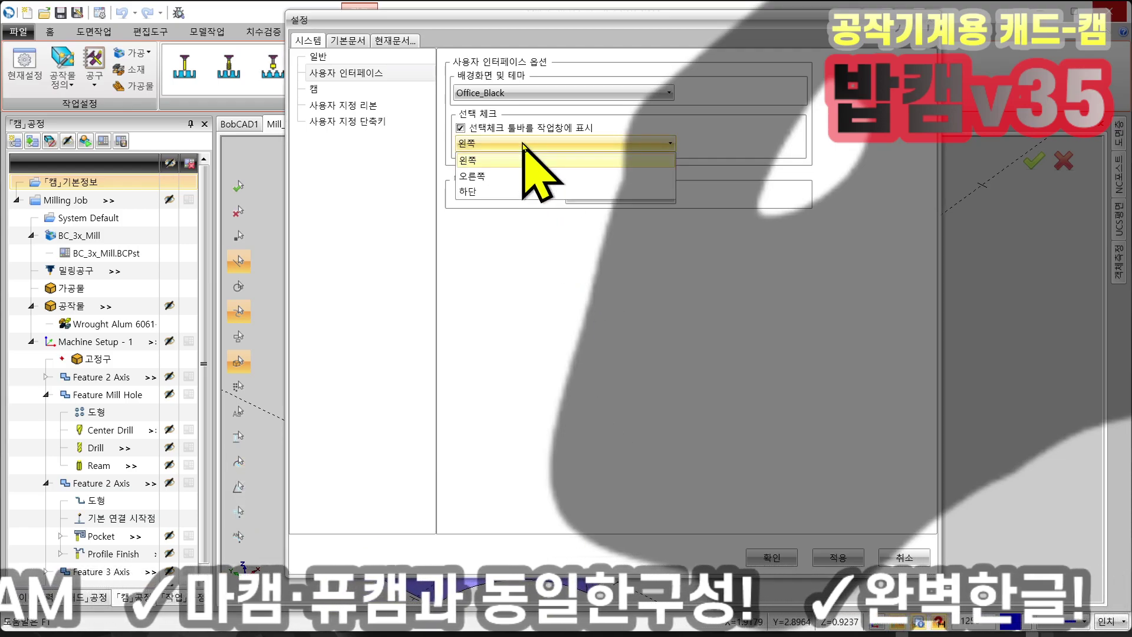
click(471, 191)
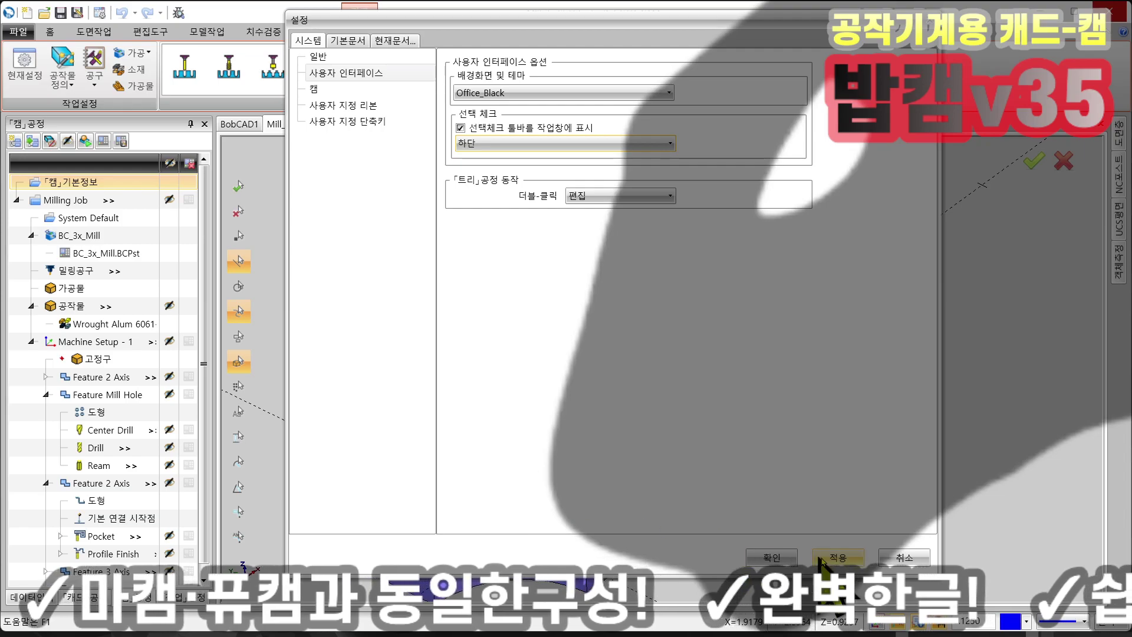
click(855, 556)
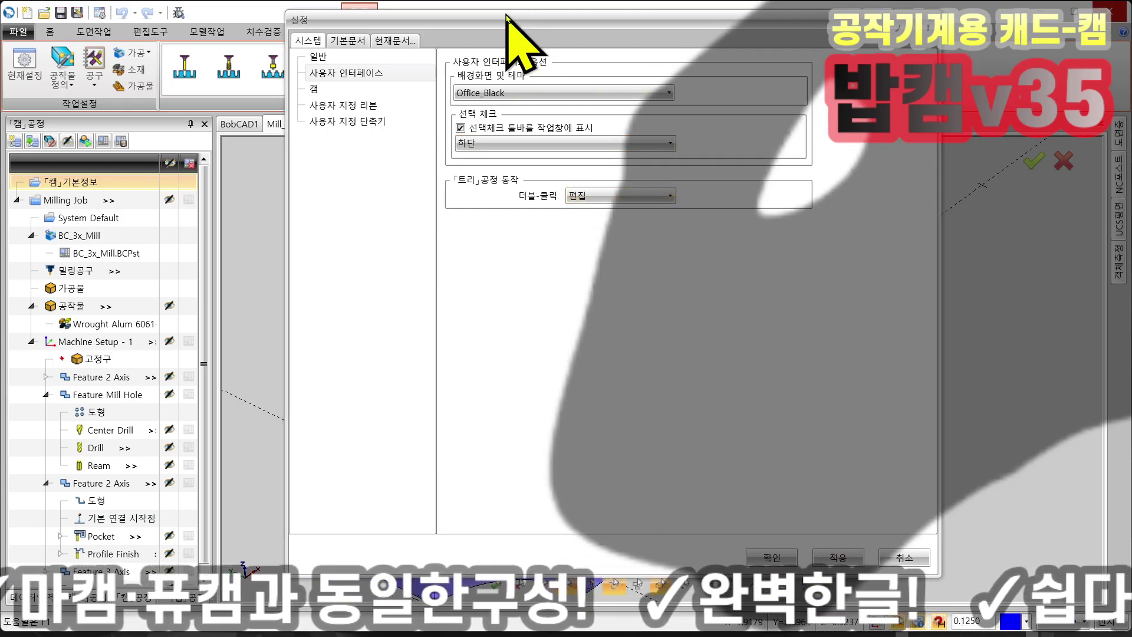
drag(513, 19, 505, 16)
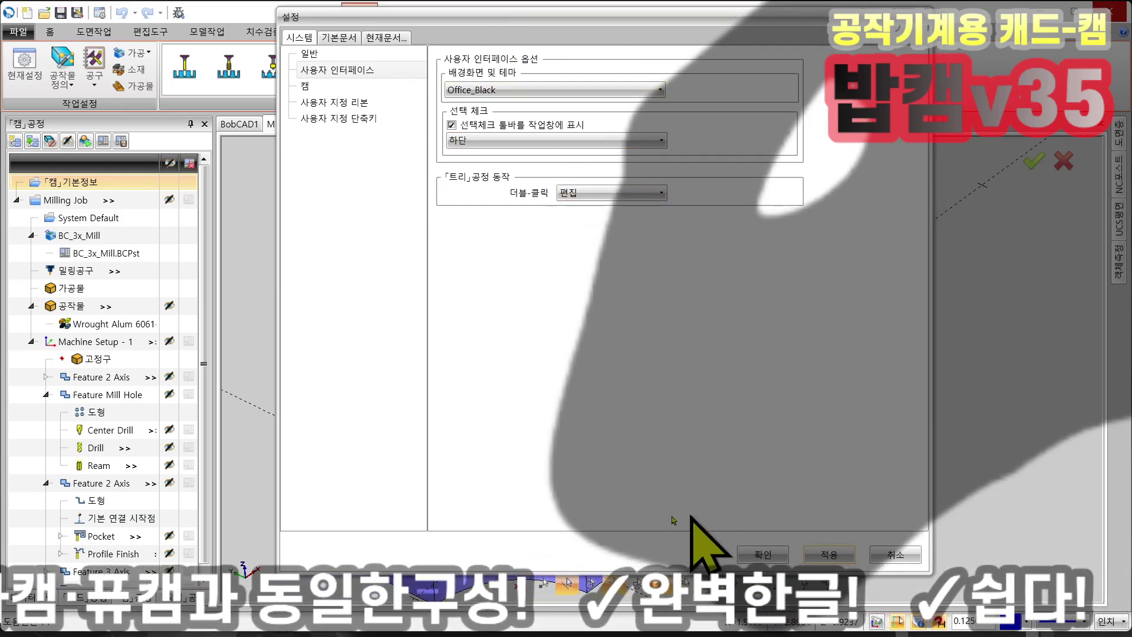
- Return the selection-filter toolbar to the left side (왼쪽) of the work window and apply the change
click(495, 141)
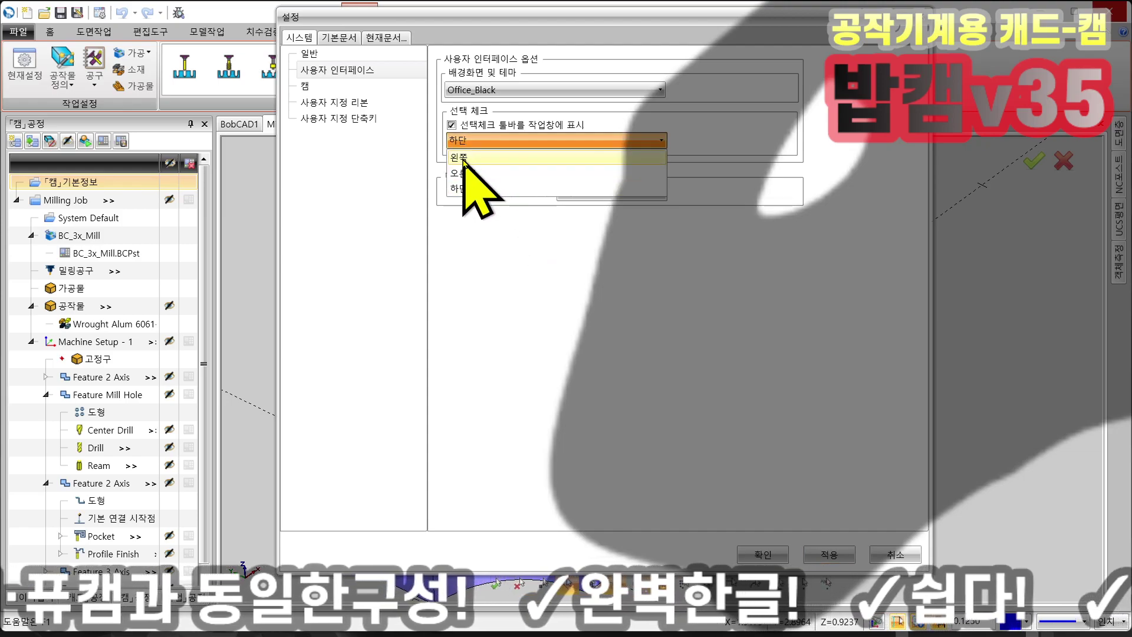
click(463, 161)
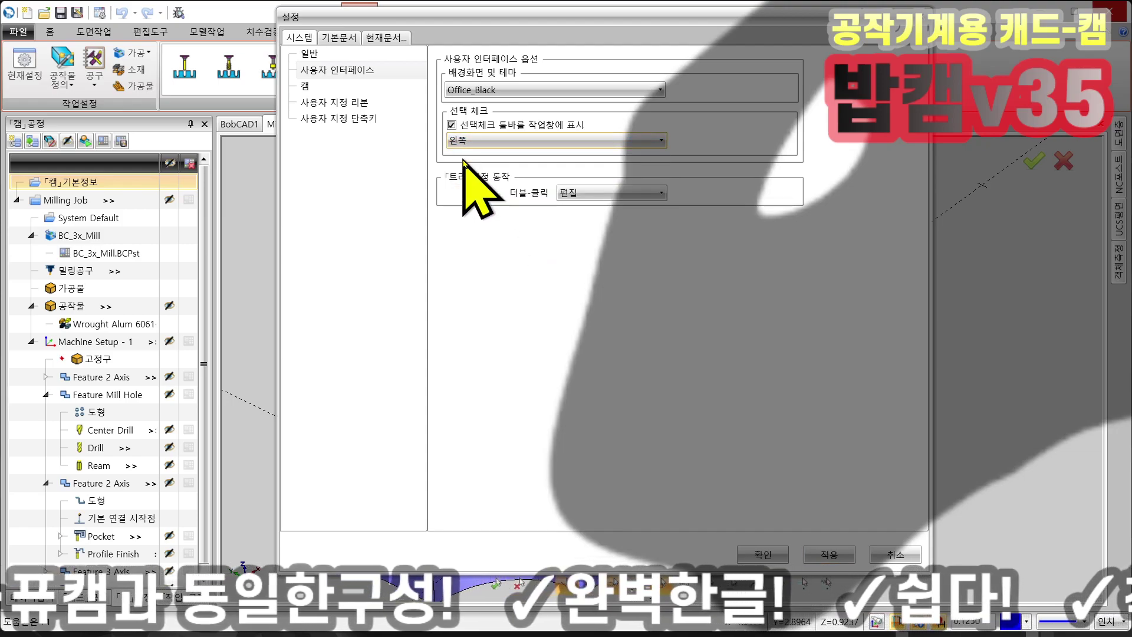
click(837, 555)
drag(503, 21, 505, 24)
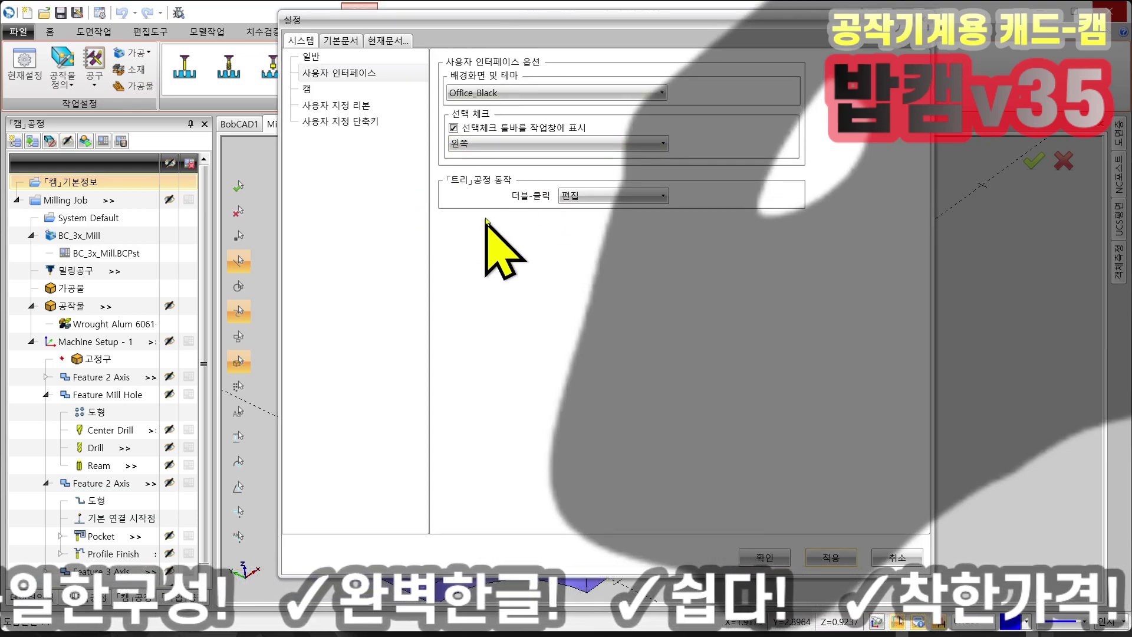
- Check the tree's double-click options, keep 편집 (edit), and open the CAM page of the system settings
click(597, 198)
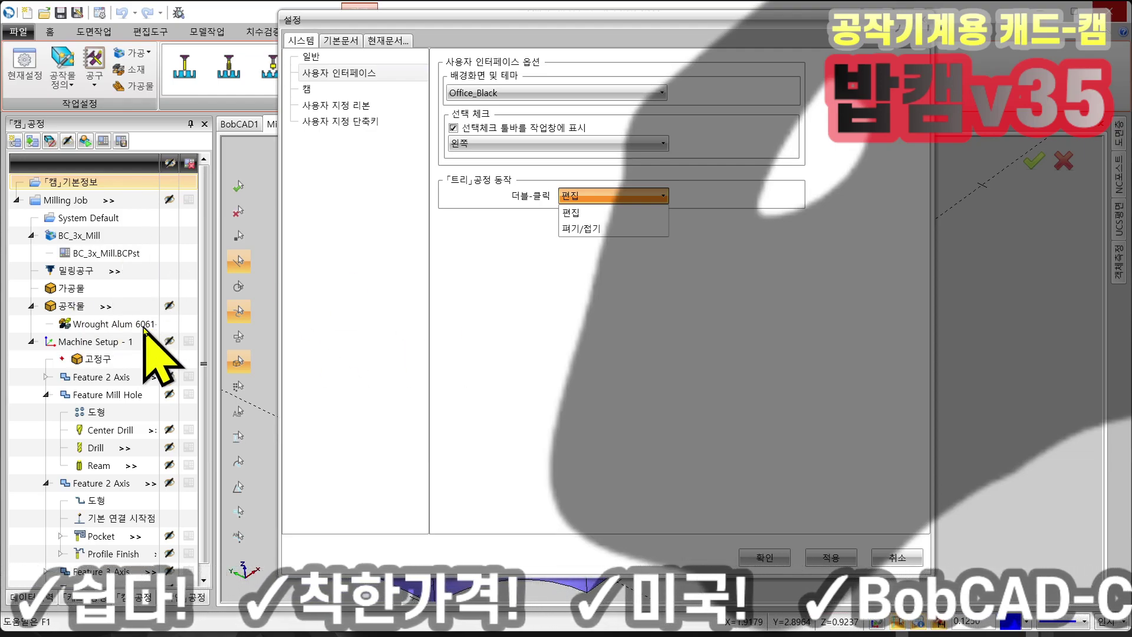
click(572, 200)
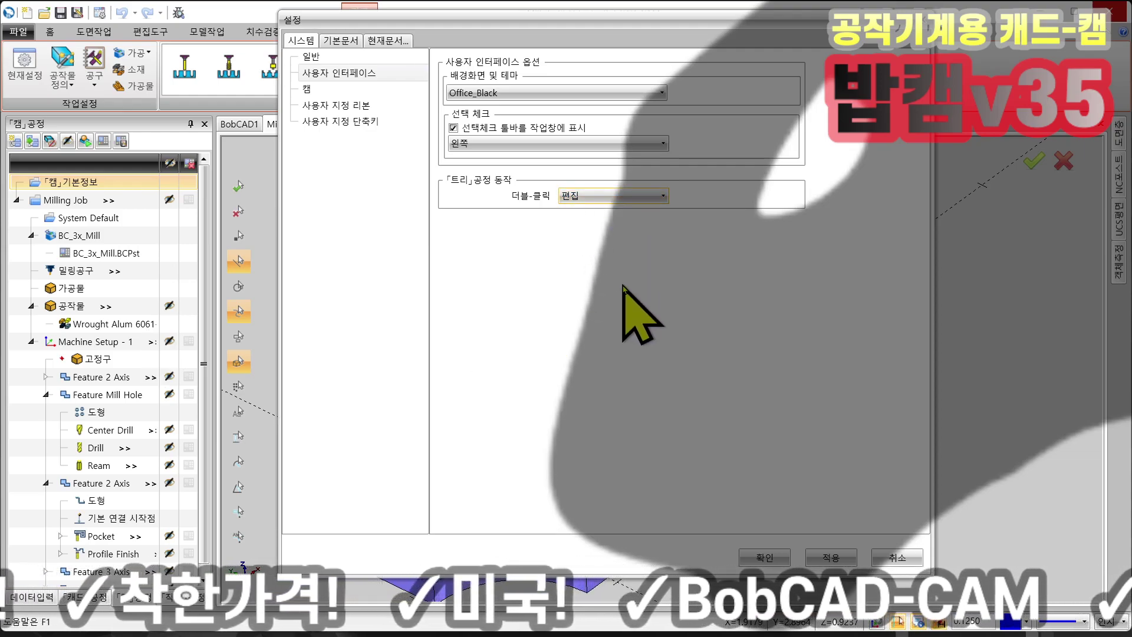
click(321, 95)
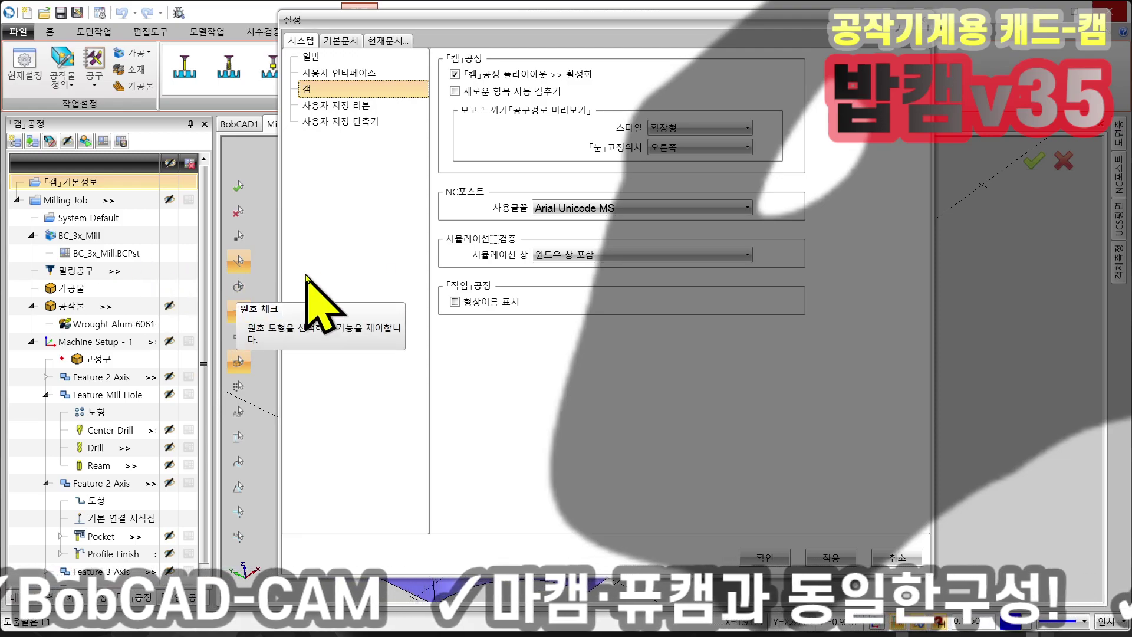
- Turn off the 「캠」공정 플라이아웃 활성화 (CAM process flyout) option and apply the change
click(455, 75)
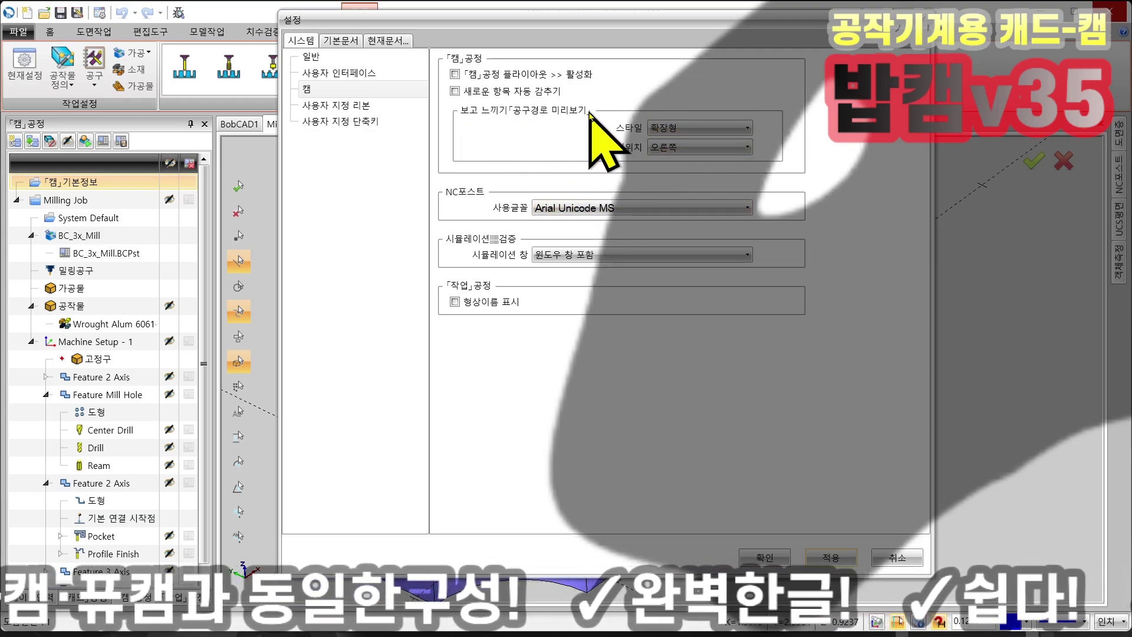
- Apply the 클래식 (classic) style to the CAM tree's toolpath preview, then restore the 확장형 (extended) style
click(681, 127)
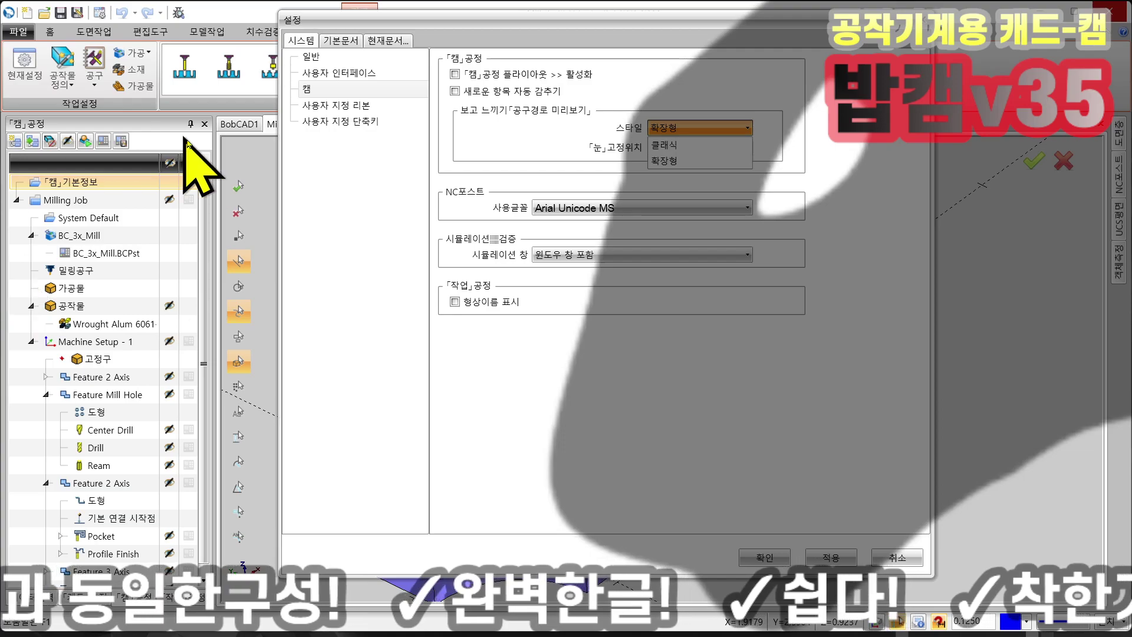
click(665, 146)
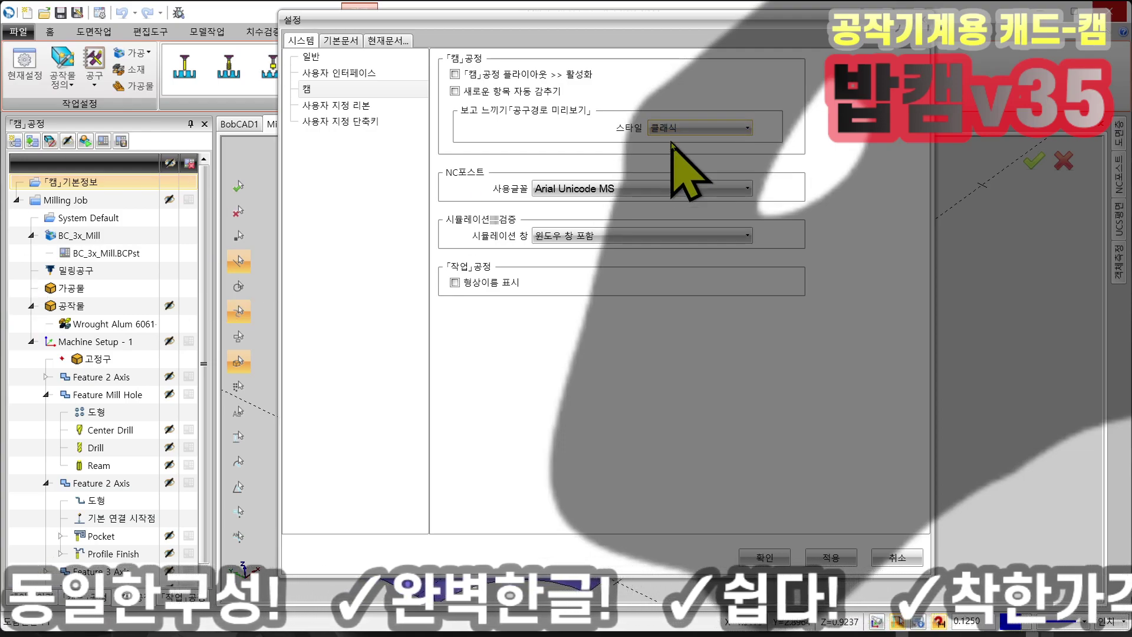
click(829, 559)
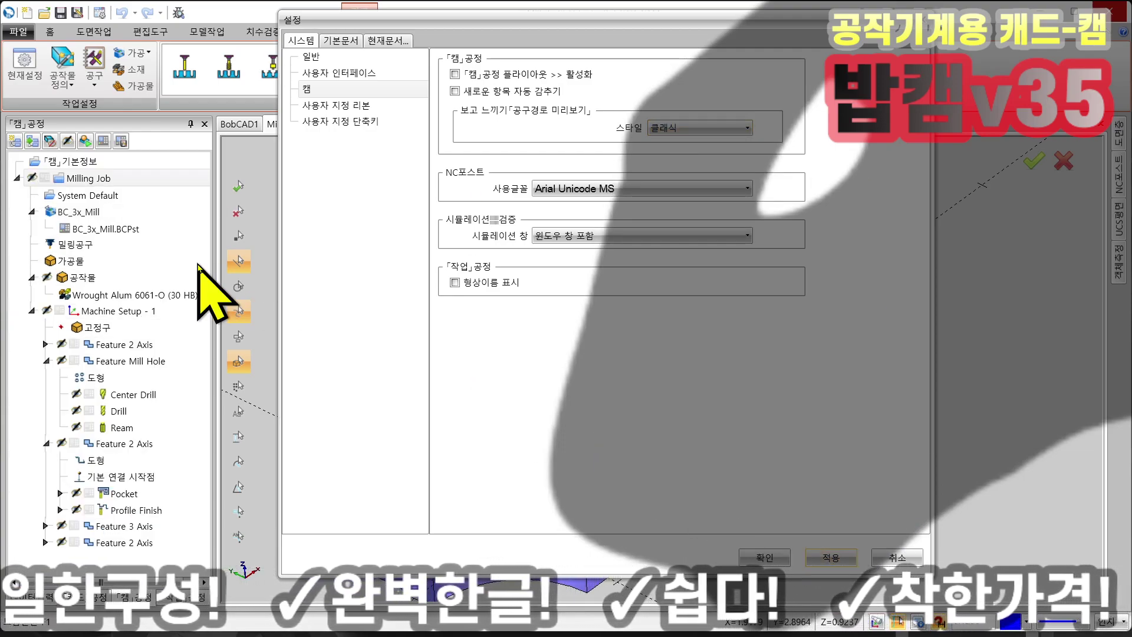
click(666, 129)
click(665, 161)
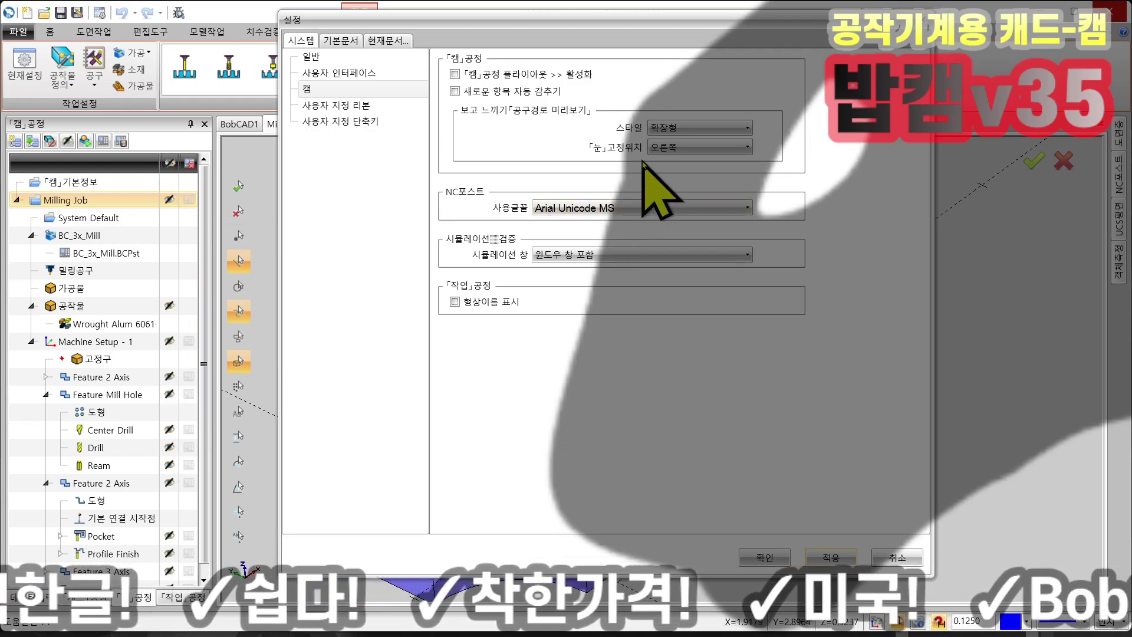
- Place the CAM tree's visibility eye column at 왼쪽 (left), apply it, and restore it to 오른쪽 (right)
click(666, 151)
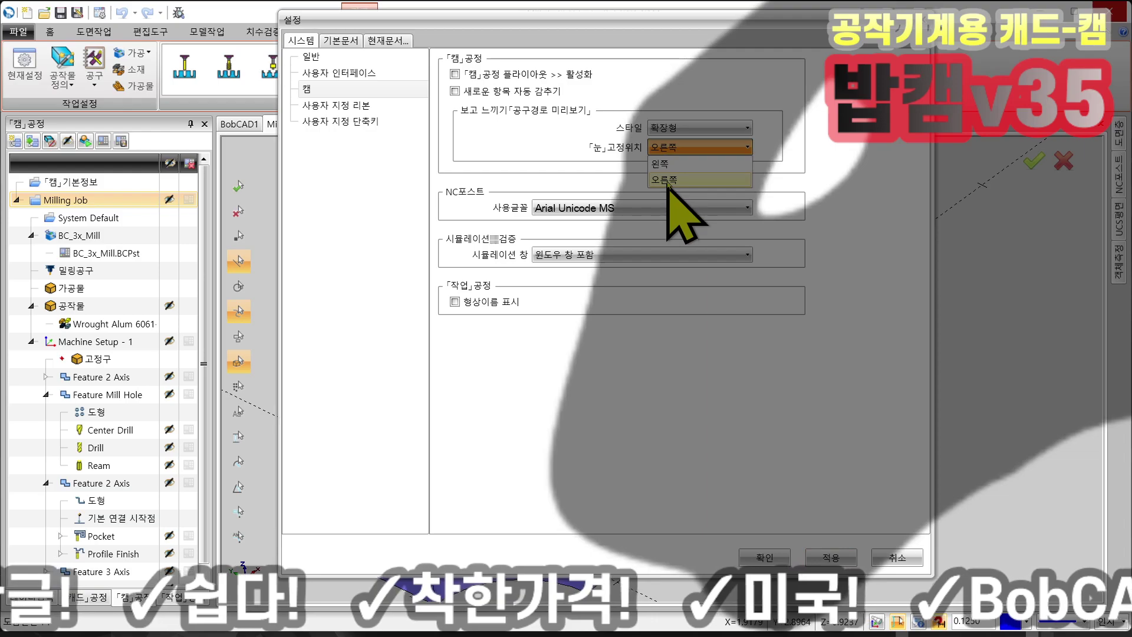
click(666, 165)
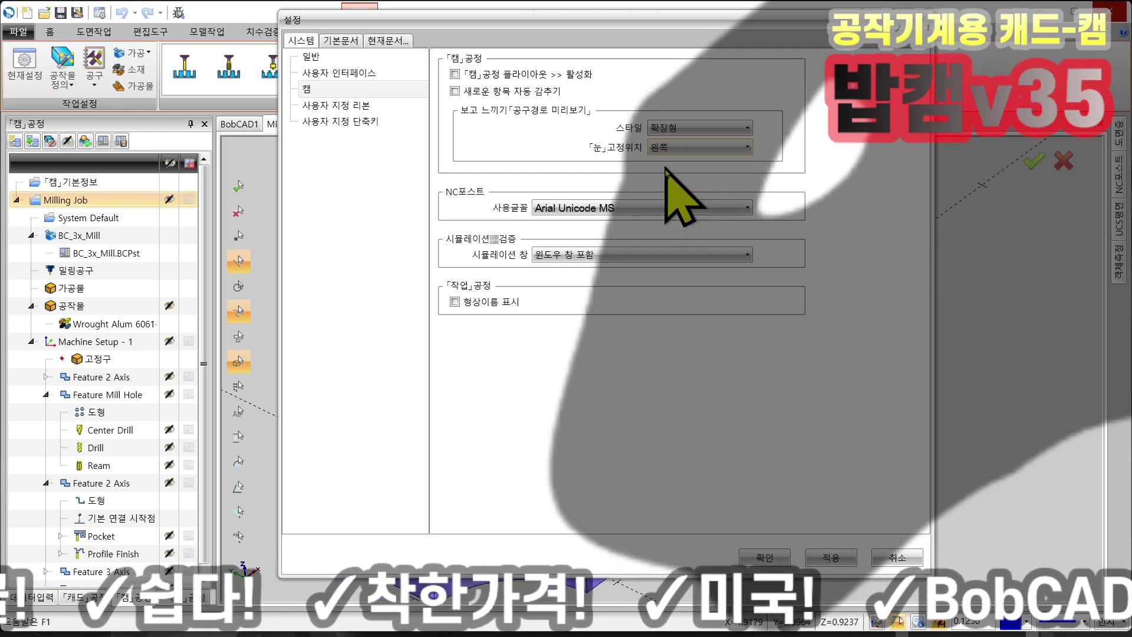
click(833, 560)
click(678, 148)
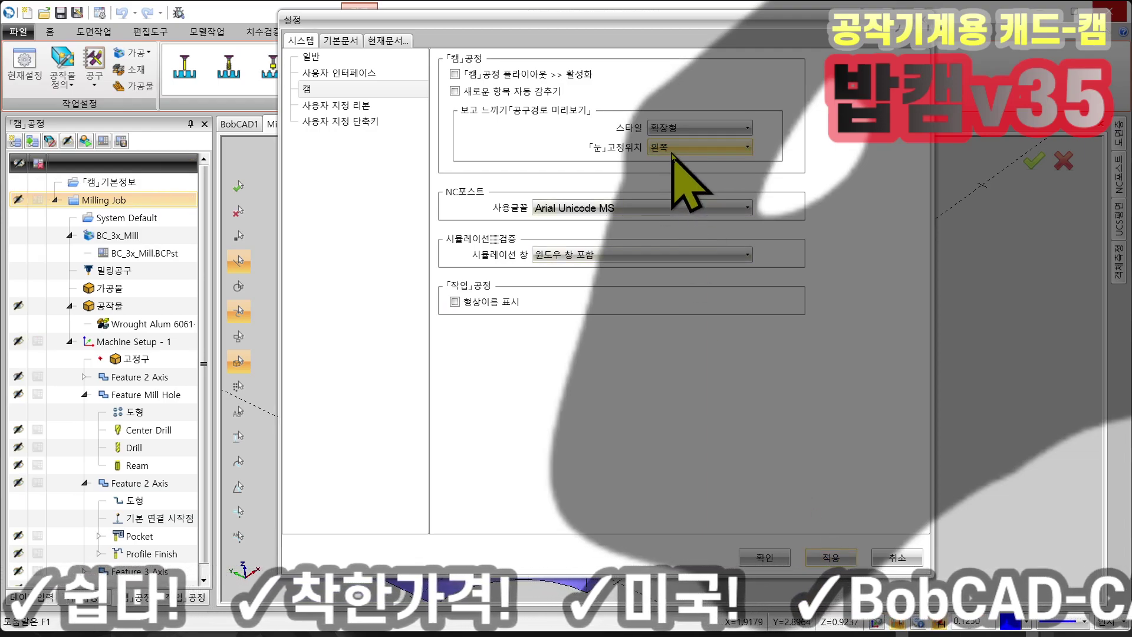
click(672, 180)
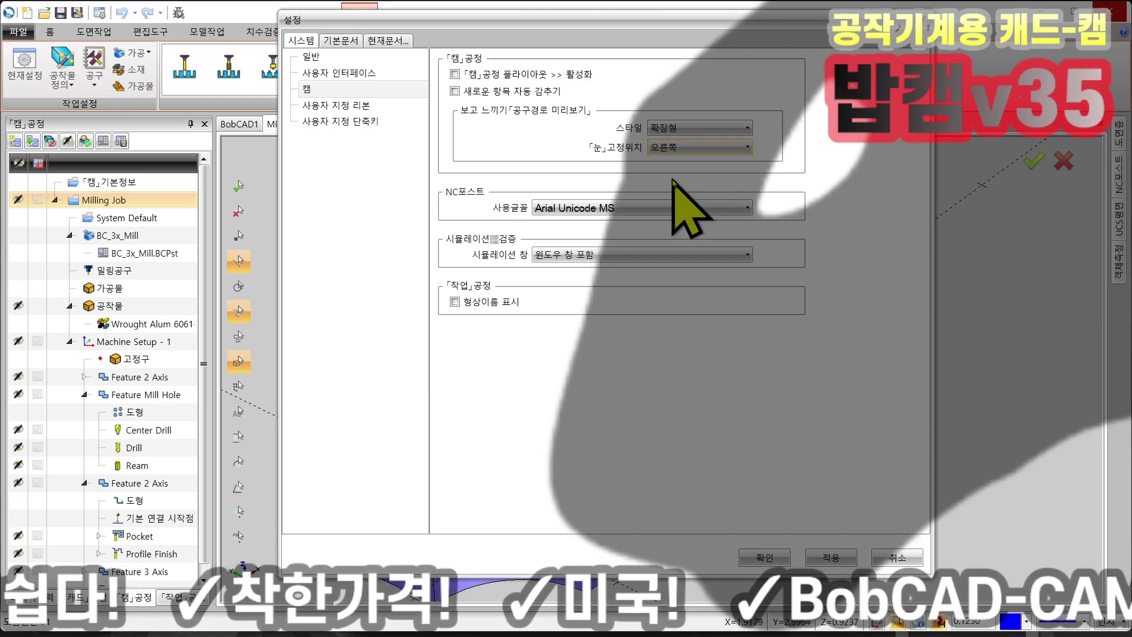
click(831, 557)
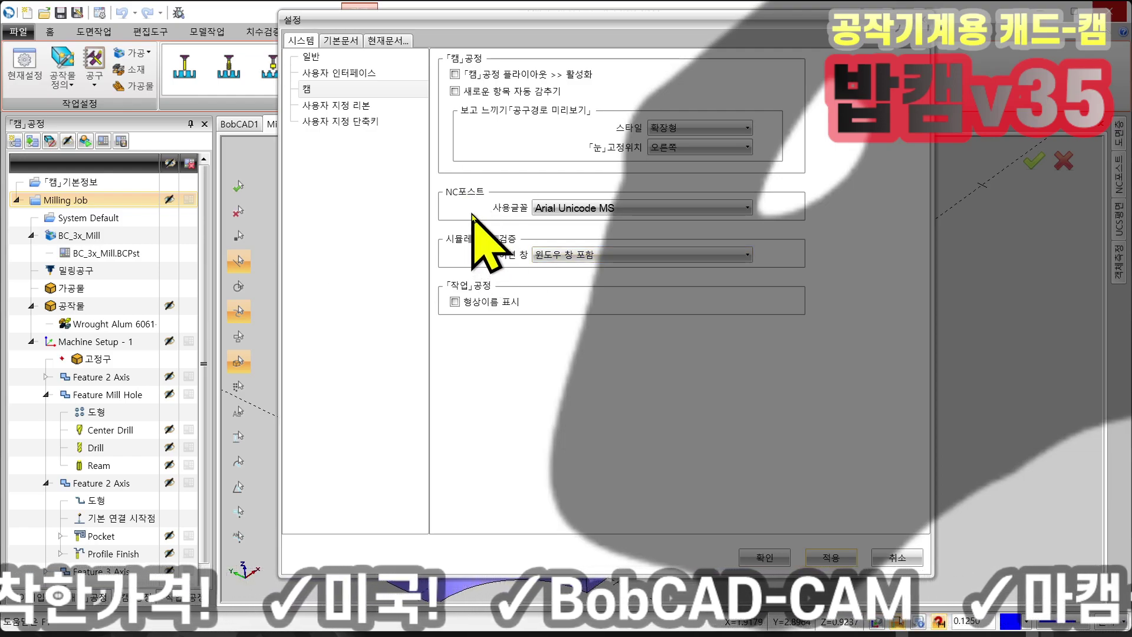
- Review the NC post font and simulation window options, keeping Arial Unicode MS and 윈도우 창 포함
click(560, 214)
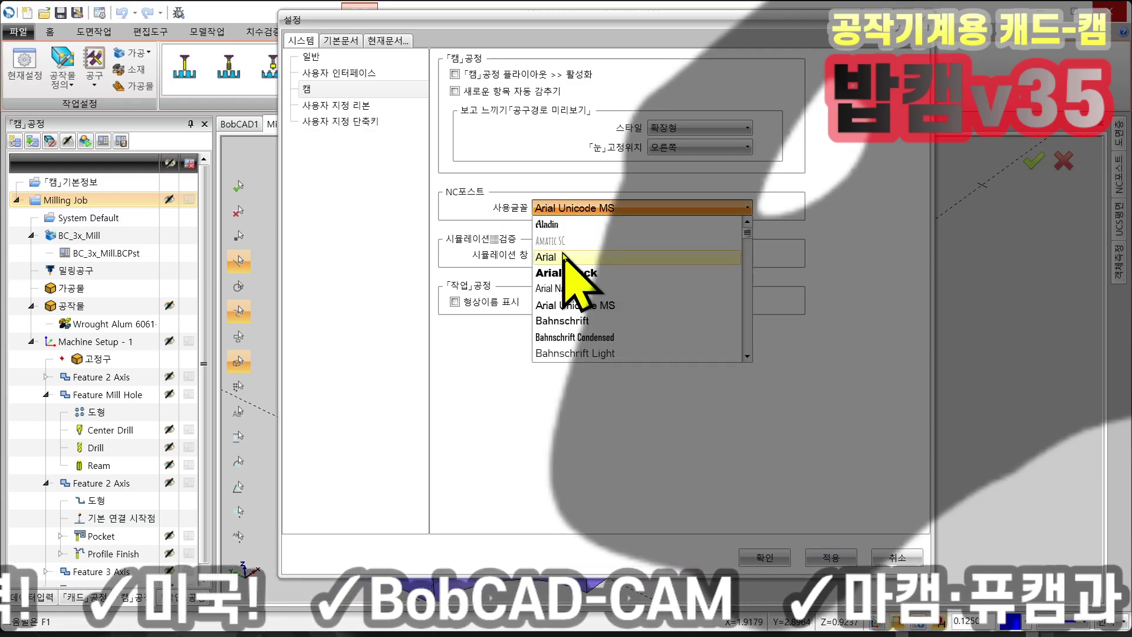
click(647, 309)
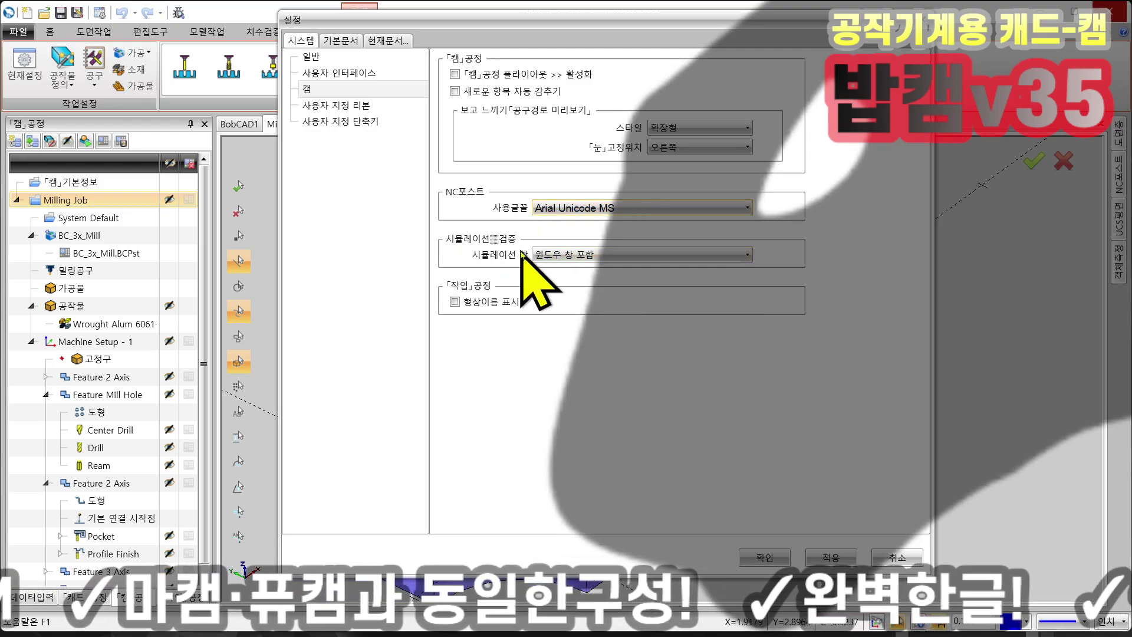
drag(535, 22, 522, 169)
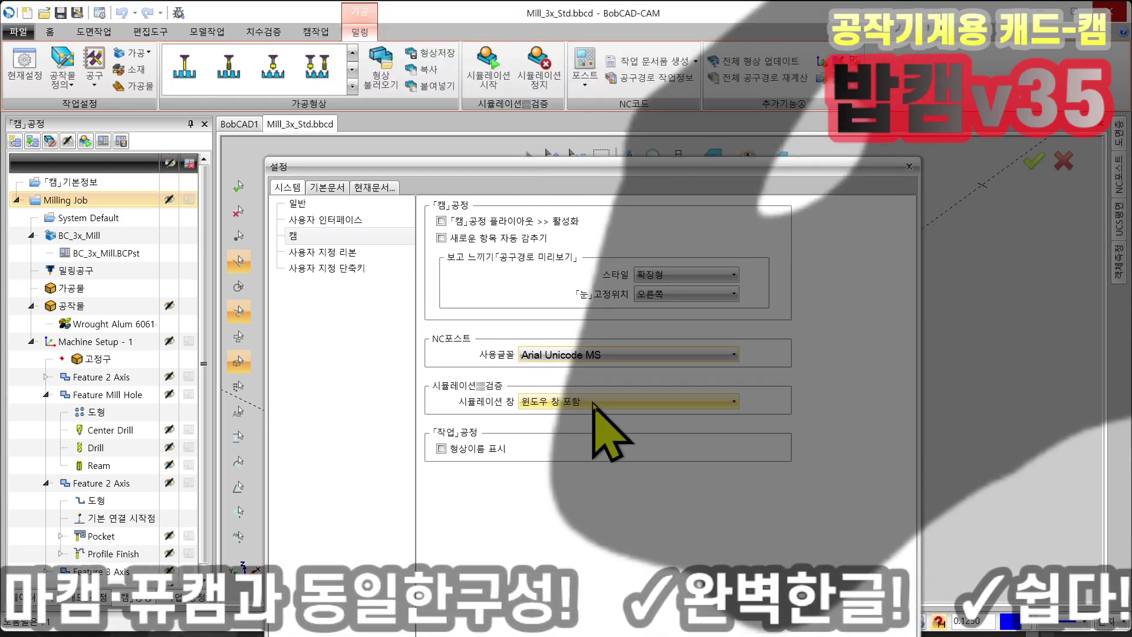
click(594, 406)
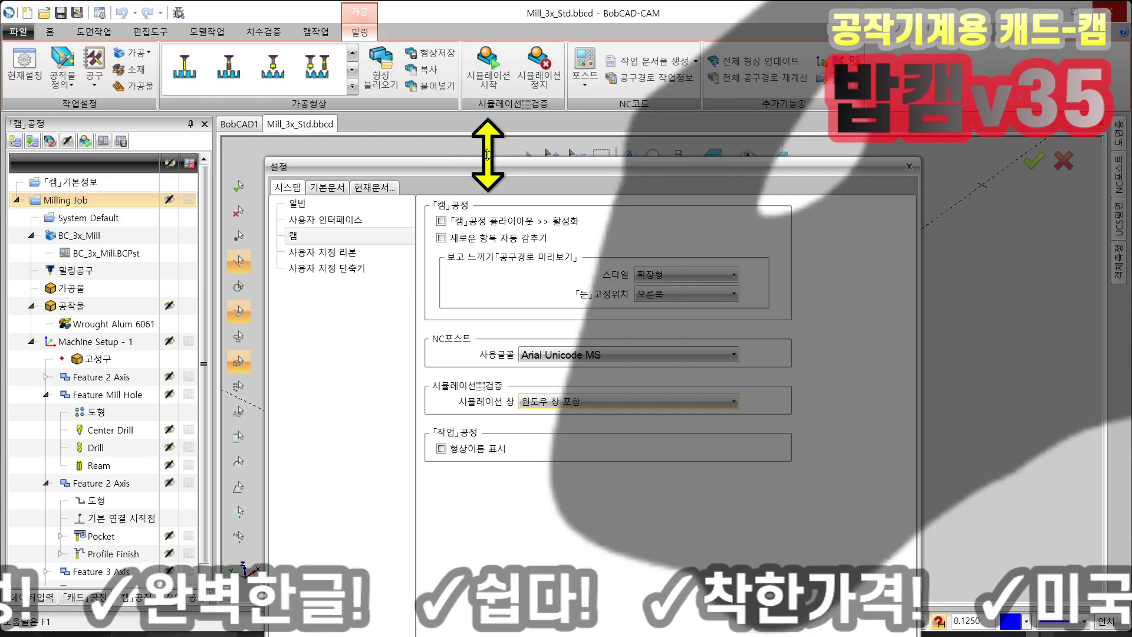
- Enable 형상이름 표시 (show feature names) for the 「작업」공정 section and apply the change
drag(519, 169, 523, 18)
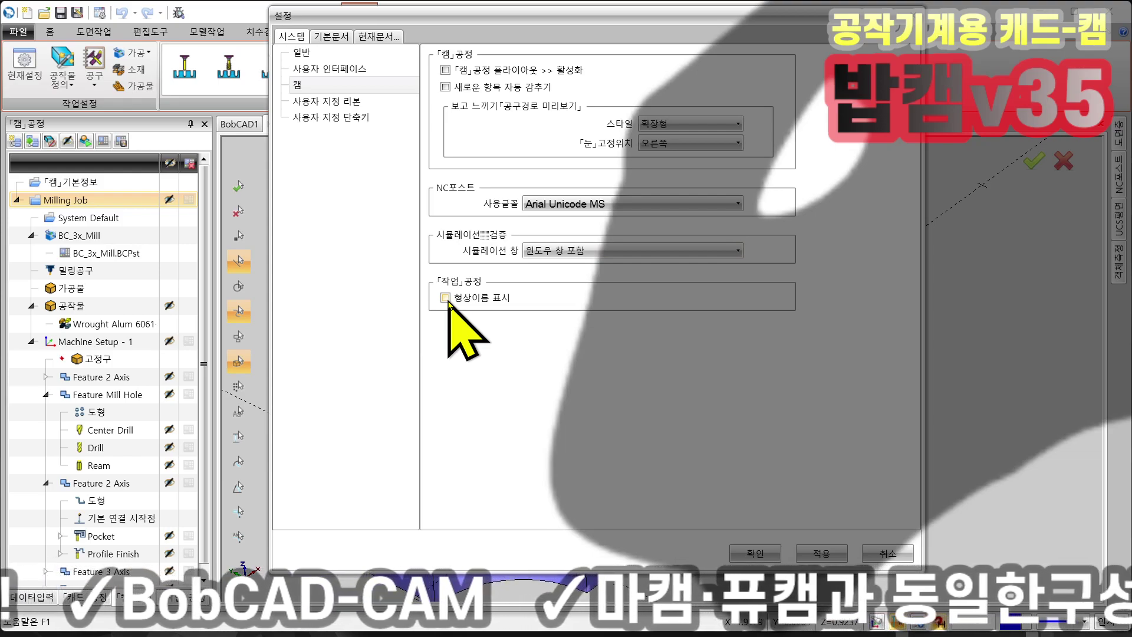
click(811, 552)
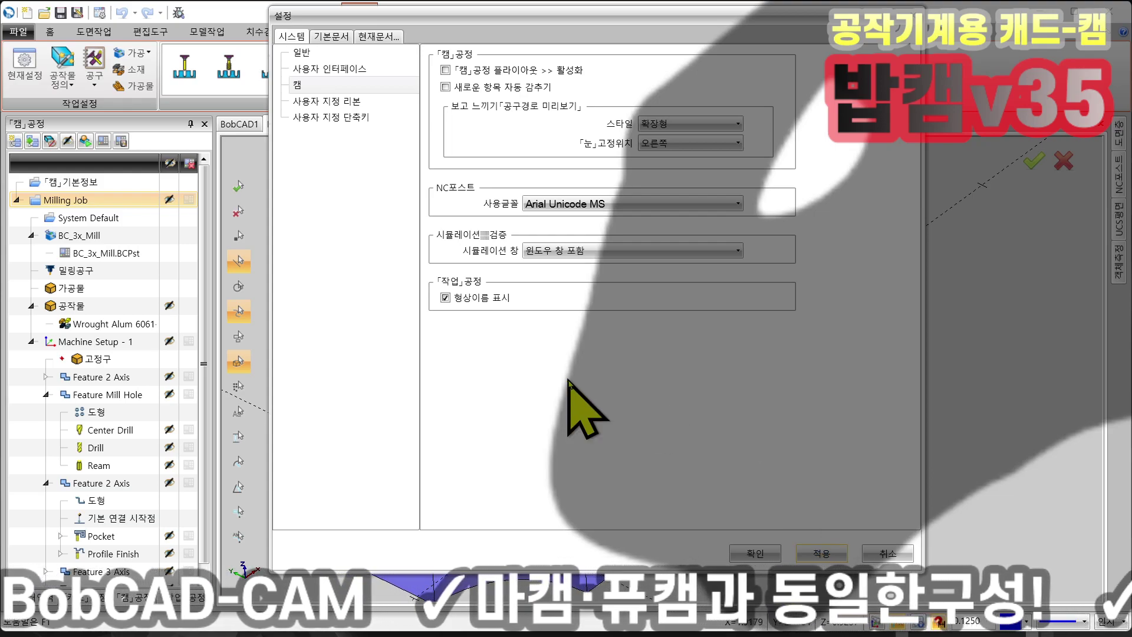
- Open the ribbon customization page and expand 도면작업 and its 객체 group to examine the commands they contain
click(334, 103)
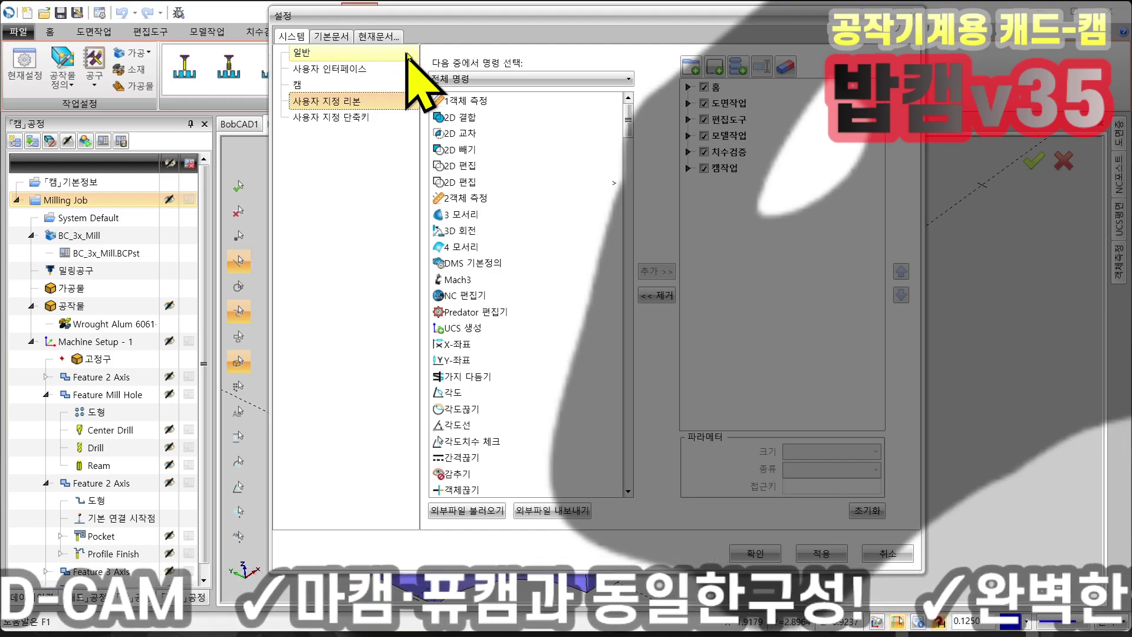
drag(437, 16, 411, 152)
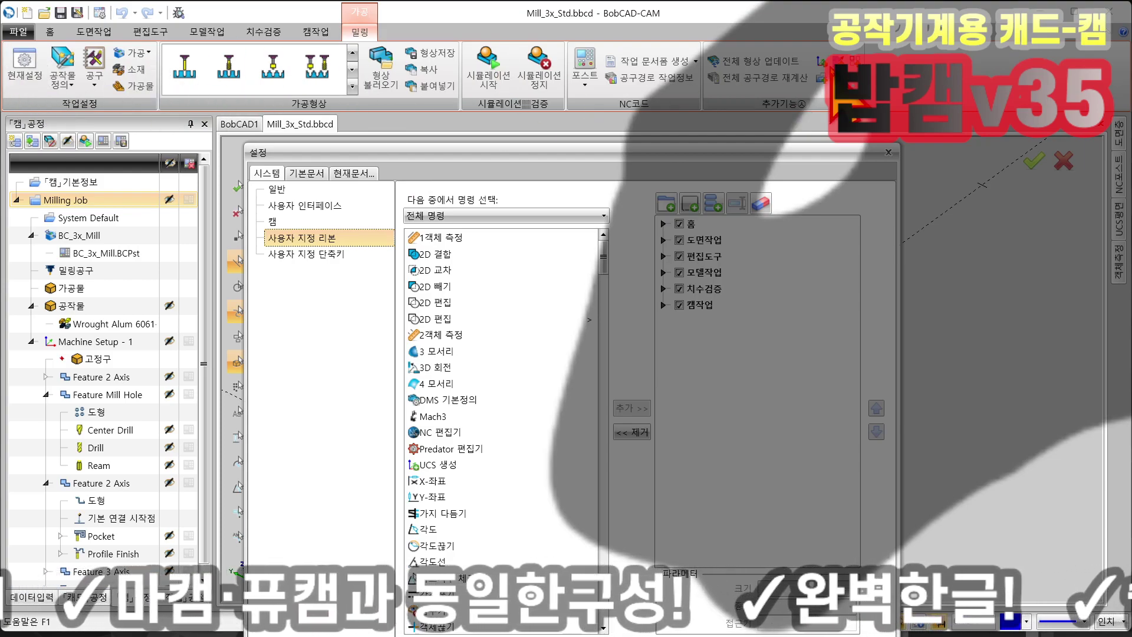
click(705, 241)
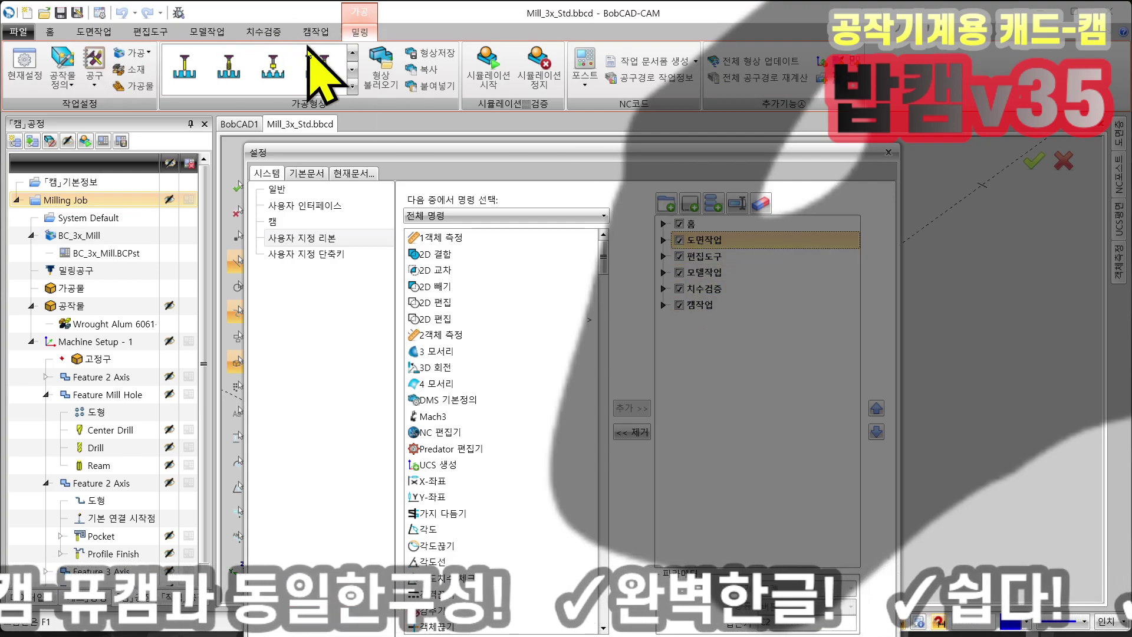
click(663, 241)
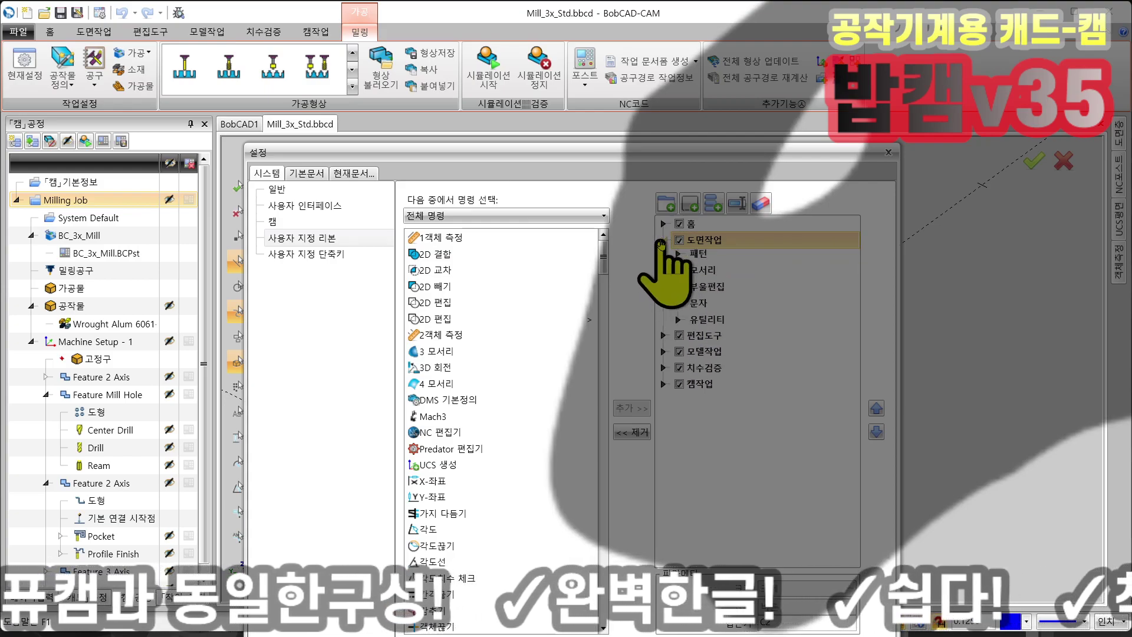
click(679, 257)
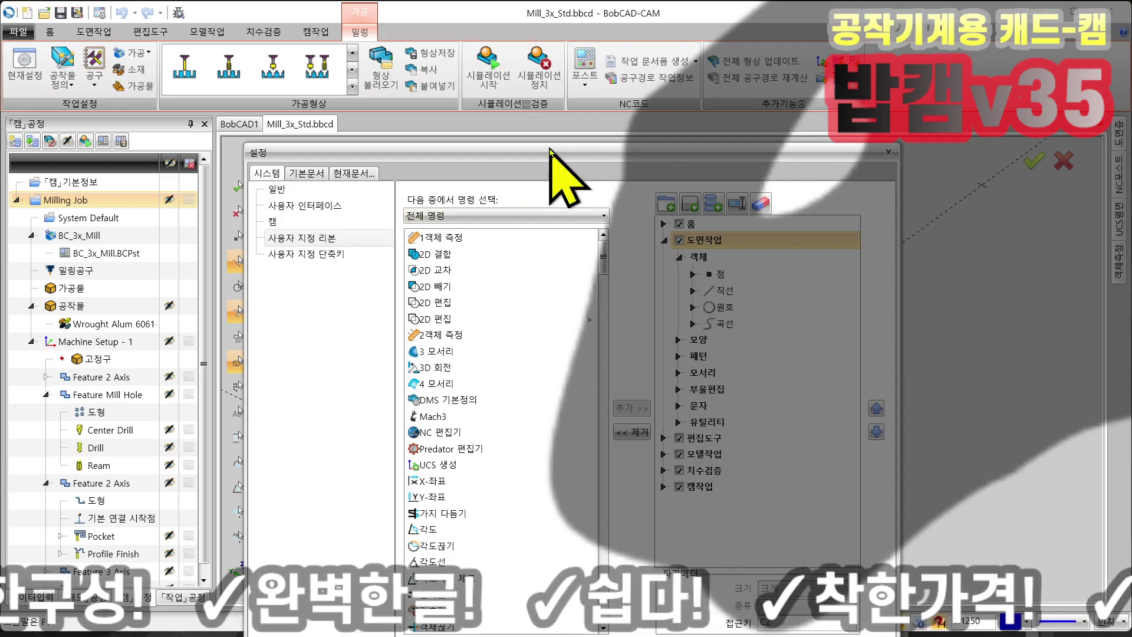
drag(551, 152, 543, 22)
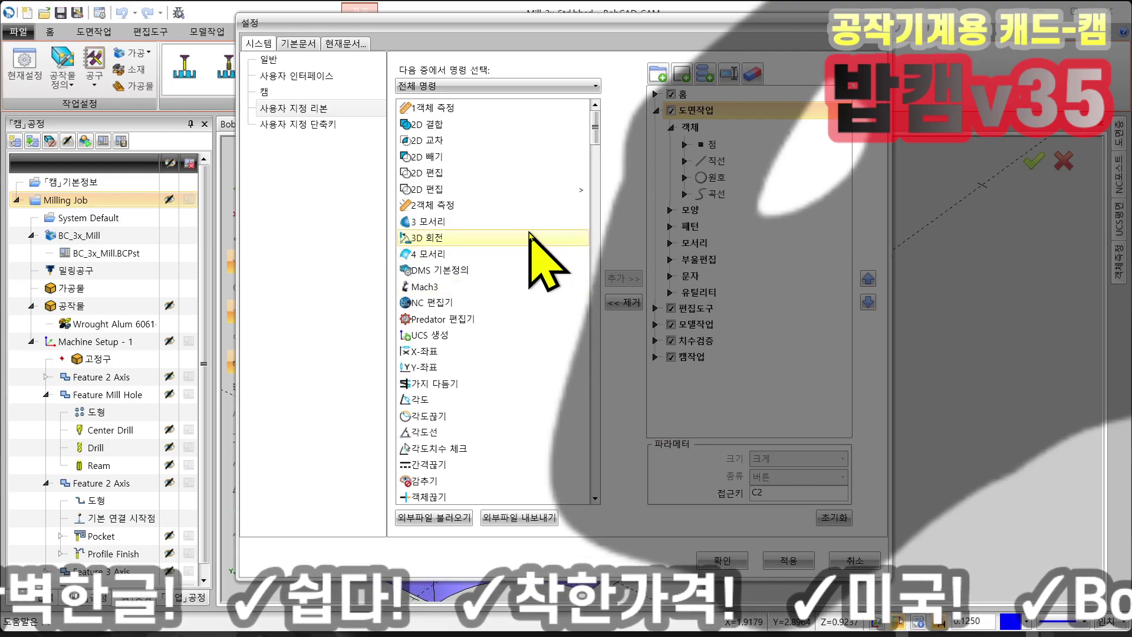
- In the shortcut customization page, replace the 새작업 (new job) command's Ctrl+N shortcut with Ctrl+K
click(297, 126)
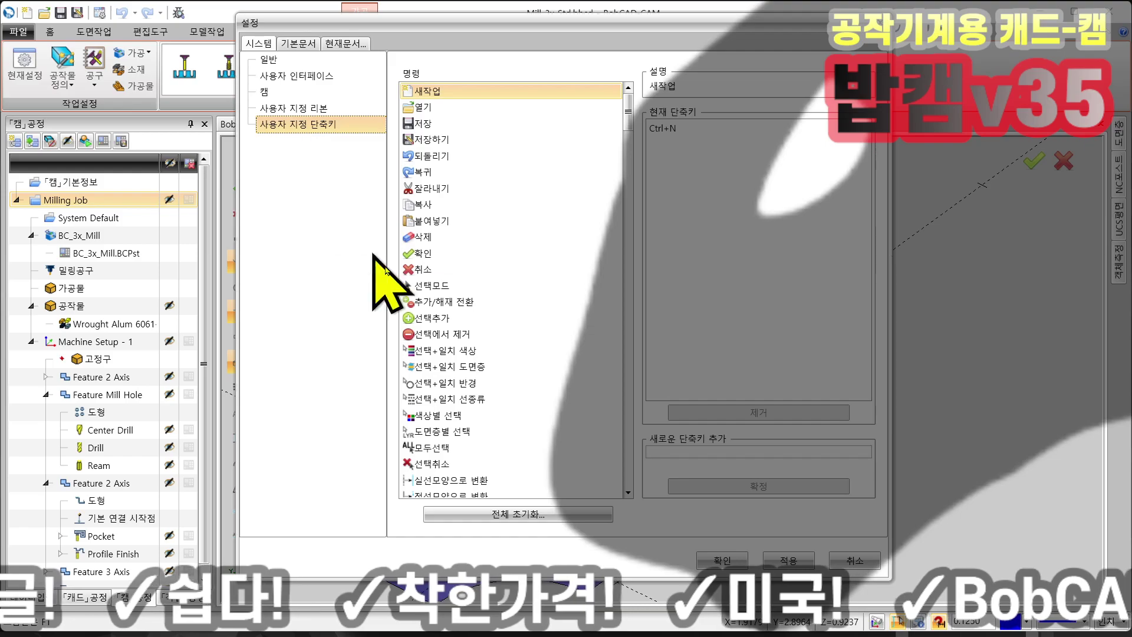
click(448, 92)
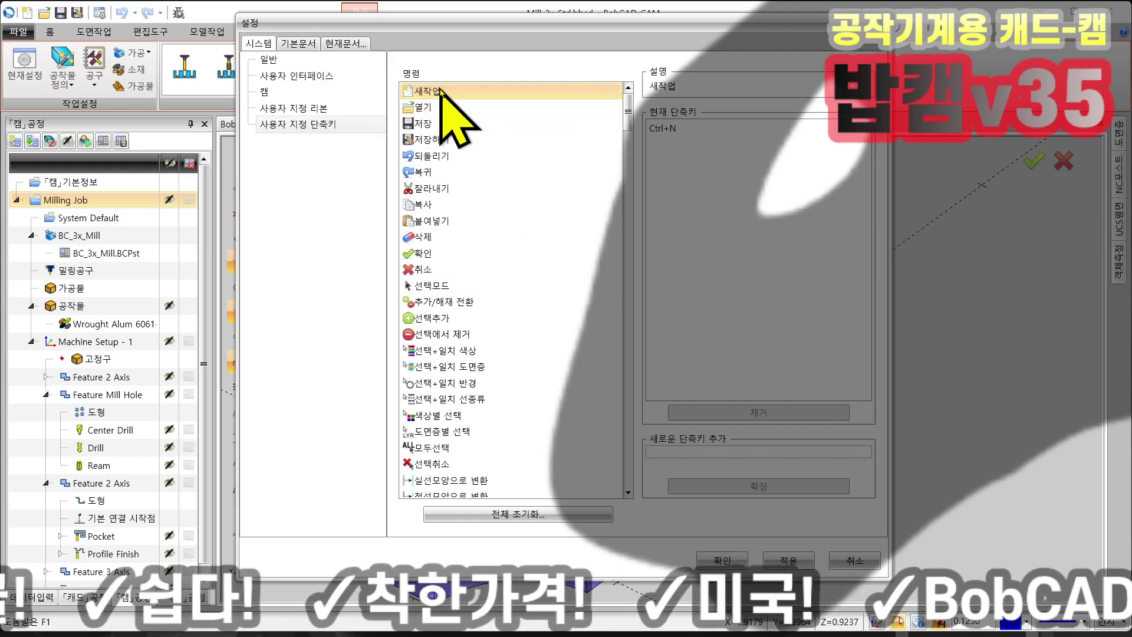
click(693, 130)
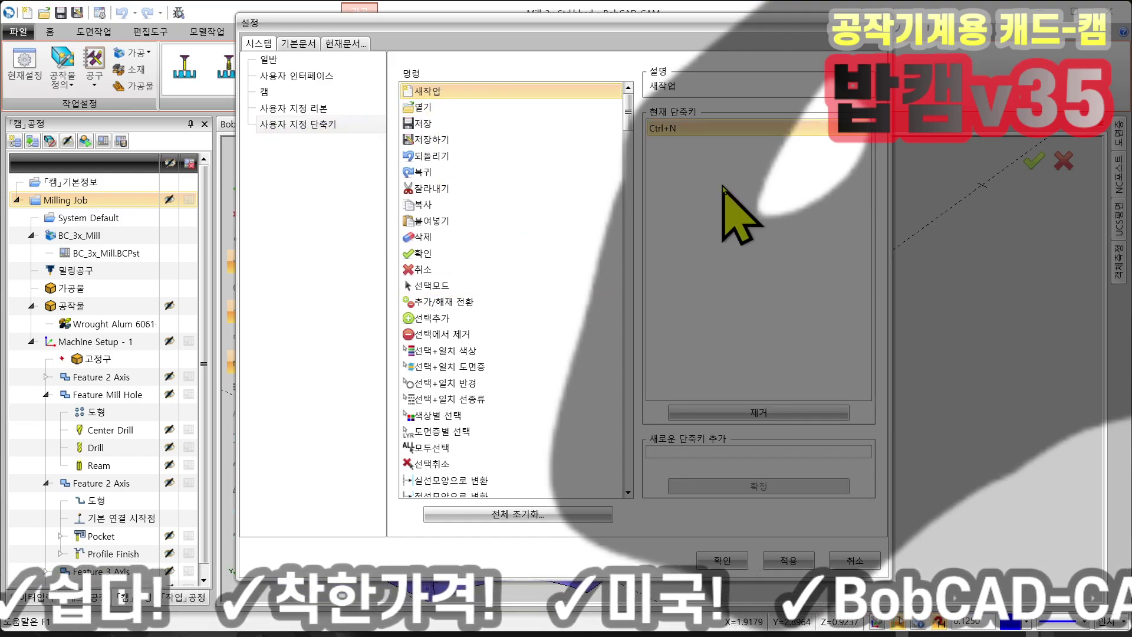
click(752, 413)
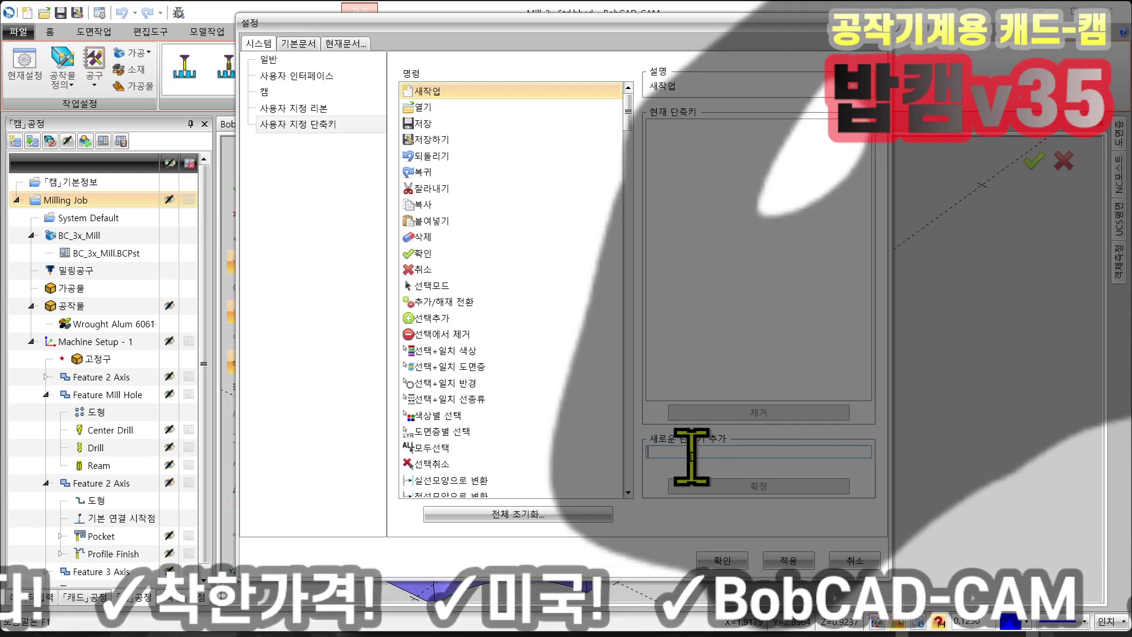
key(ctrl+k)
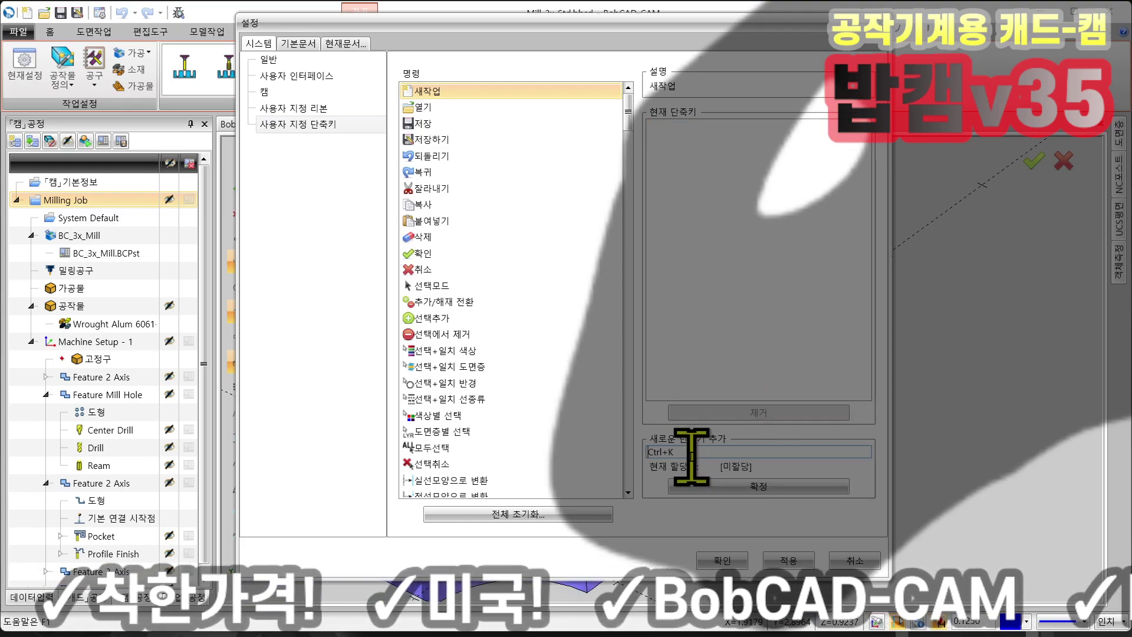
click(739, 489)
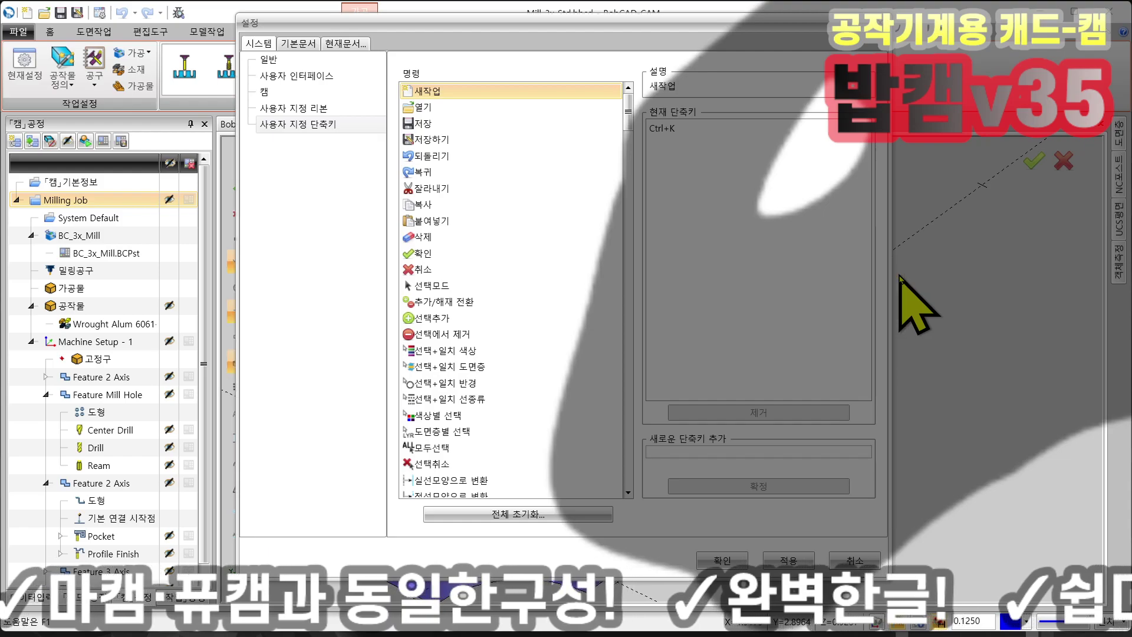
- Compare the unit settings of 기본문서 (default document) and 현재문서 (current document), checking the open part behind the dialog
click(297, 46)
click(354, 45)
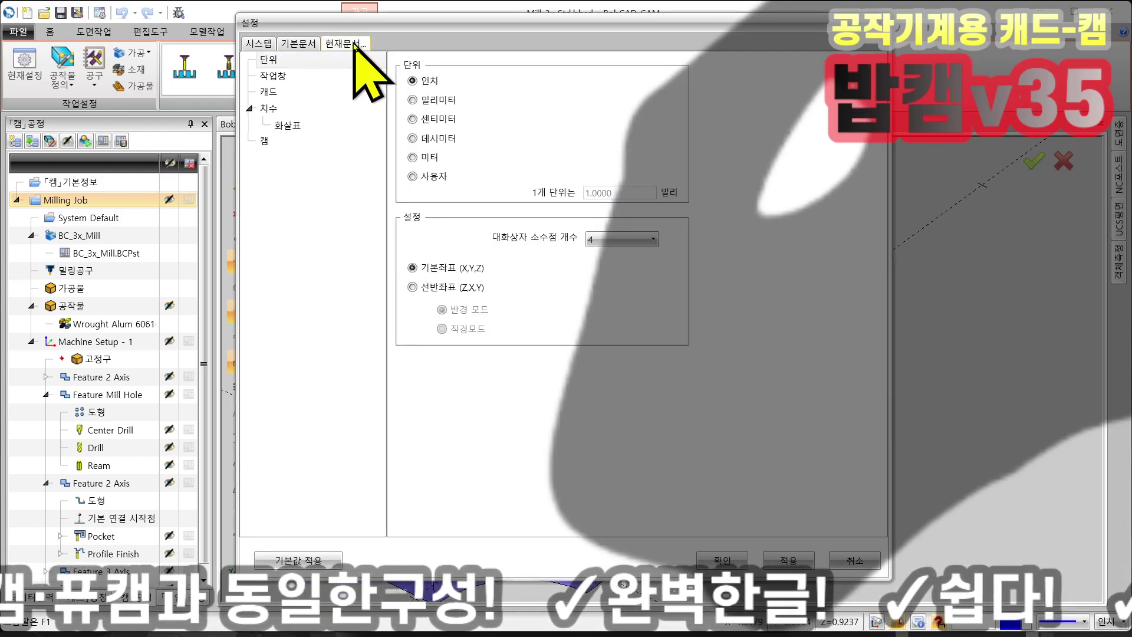
click(309, 45)
click(353, 45)
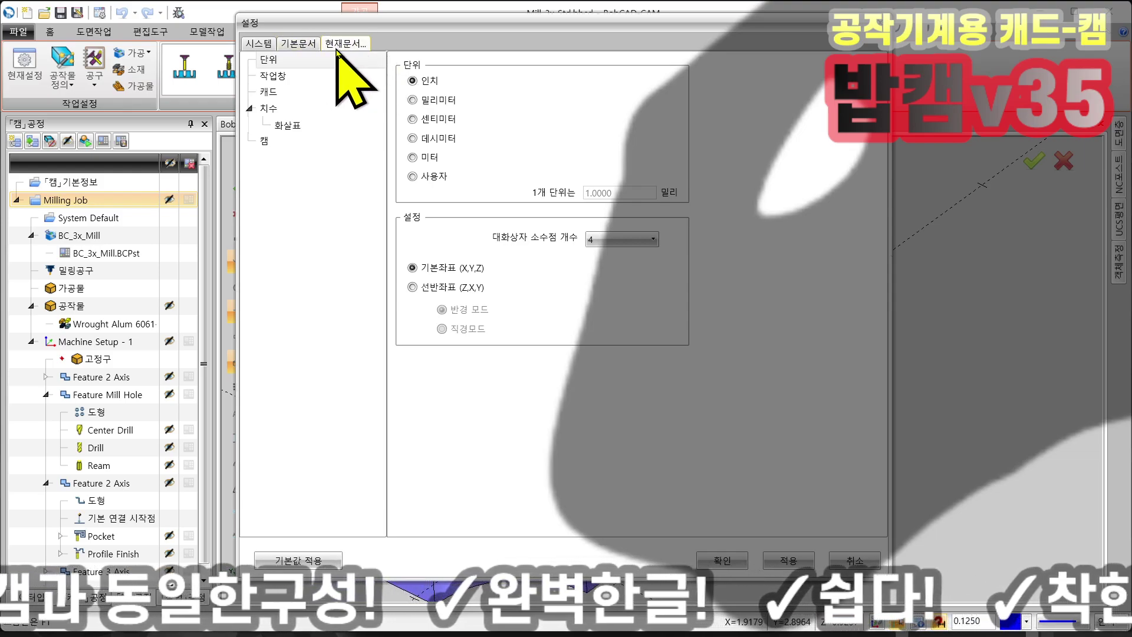
drag(368, 25, 671, 543)
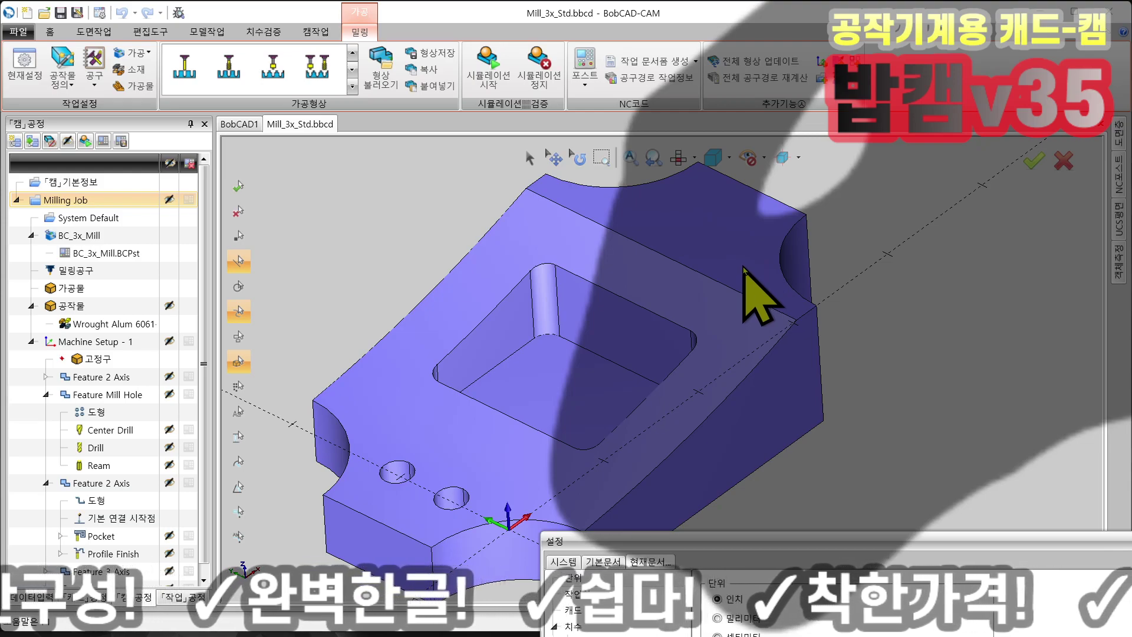
drag(791, 541, 538, 28)
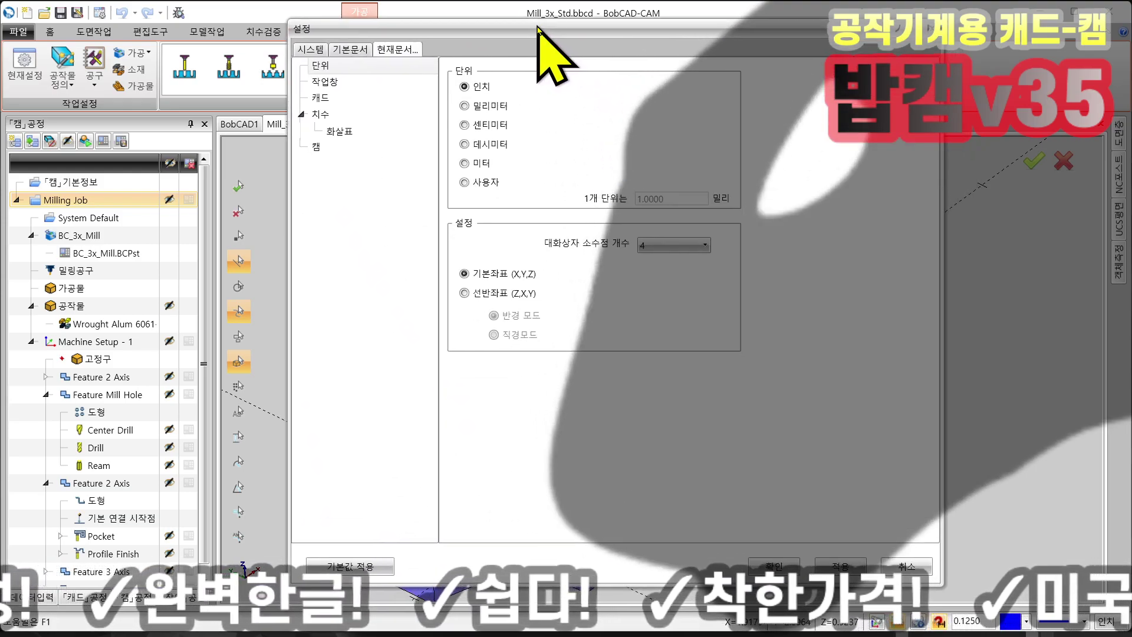
- Review the 단위 (units) page of the 기본문서 settings and open its 작업창 (work window) page
click(356, 52)
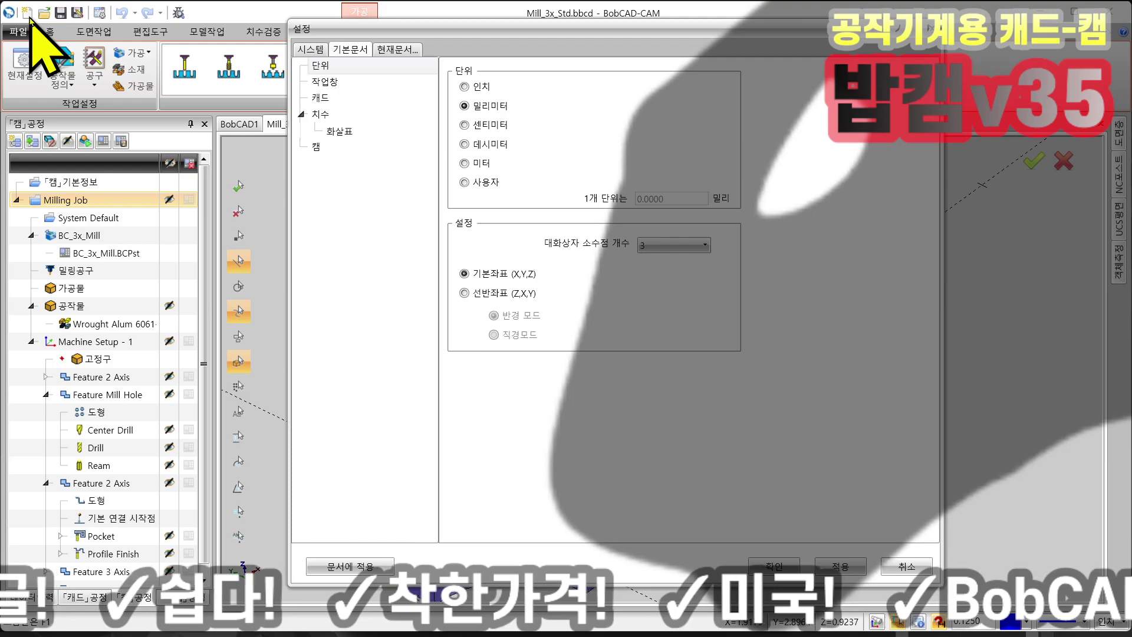
click(351, 67)
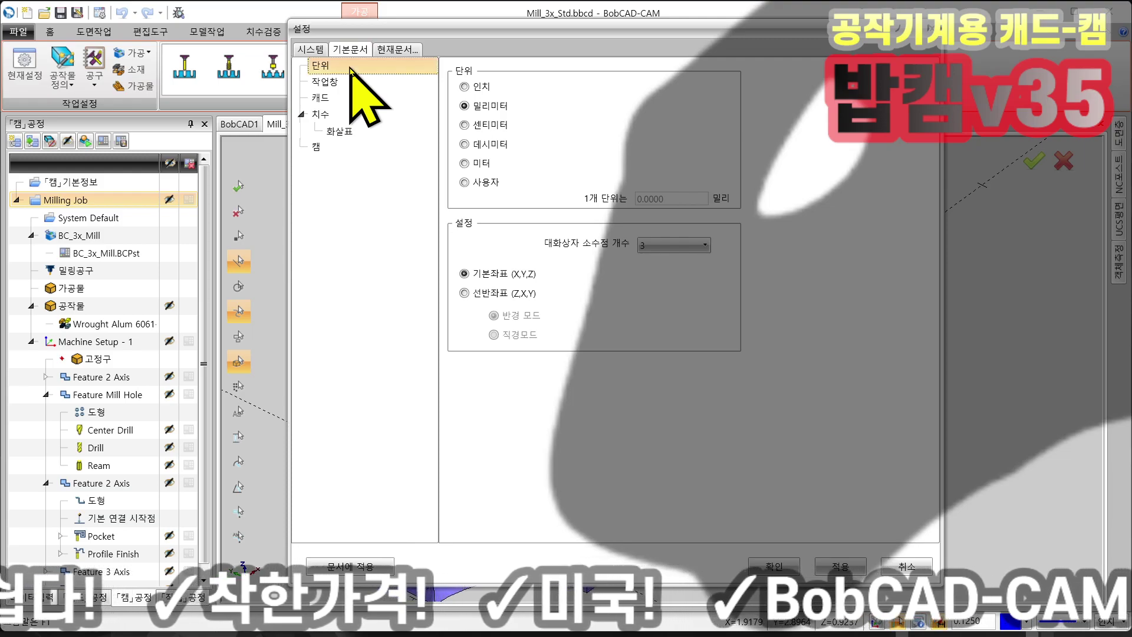
click(340, 84)
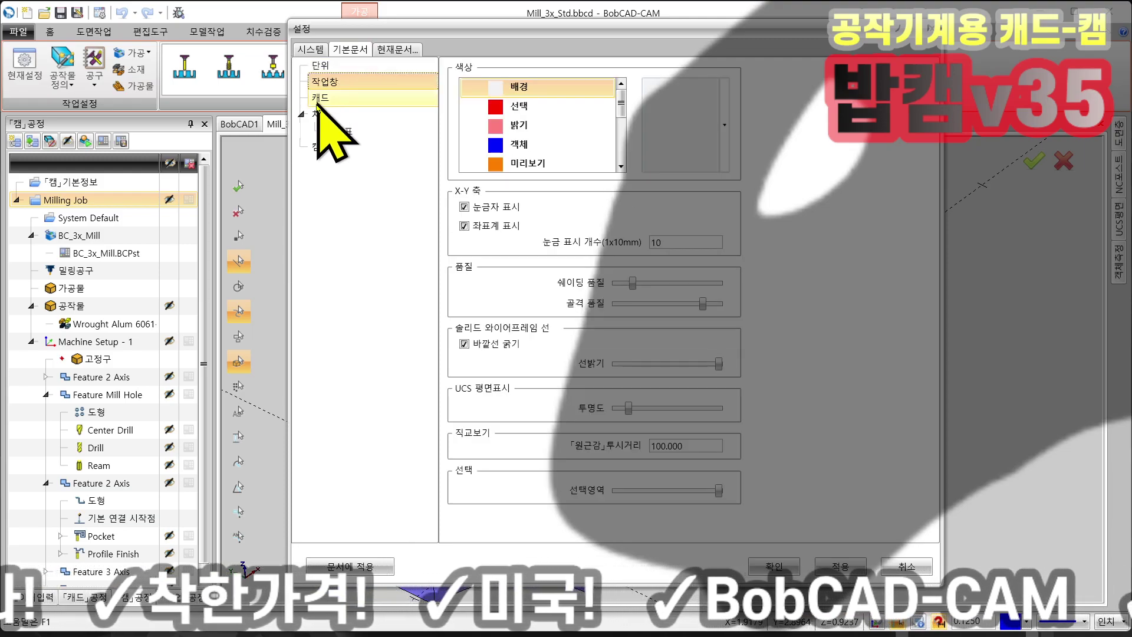
- Look through the 캐드, 치수, 화살표 and 캠 pages of the 기본문서 (default document) settings
click(317, 99)
click(326, 114)
click(345, 132)
click(326, 146)
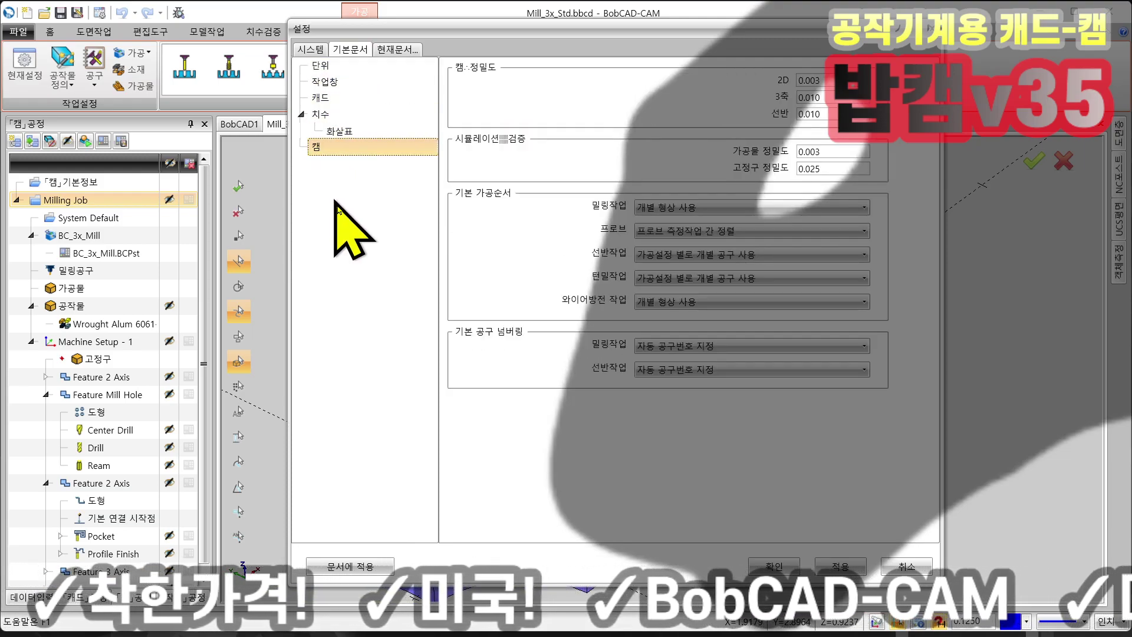
- In the 현재문서 (current document) settings, set the units to 밀리미터 (millimetres) and the dialog decimal places to 3
click(398, 50)
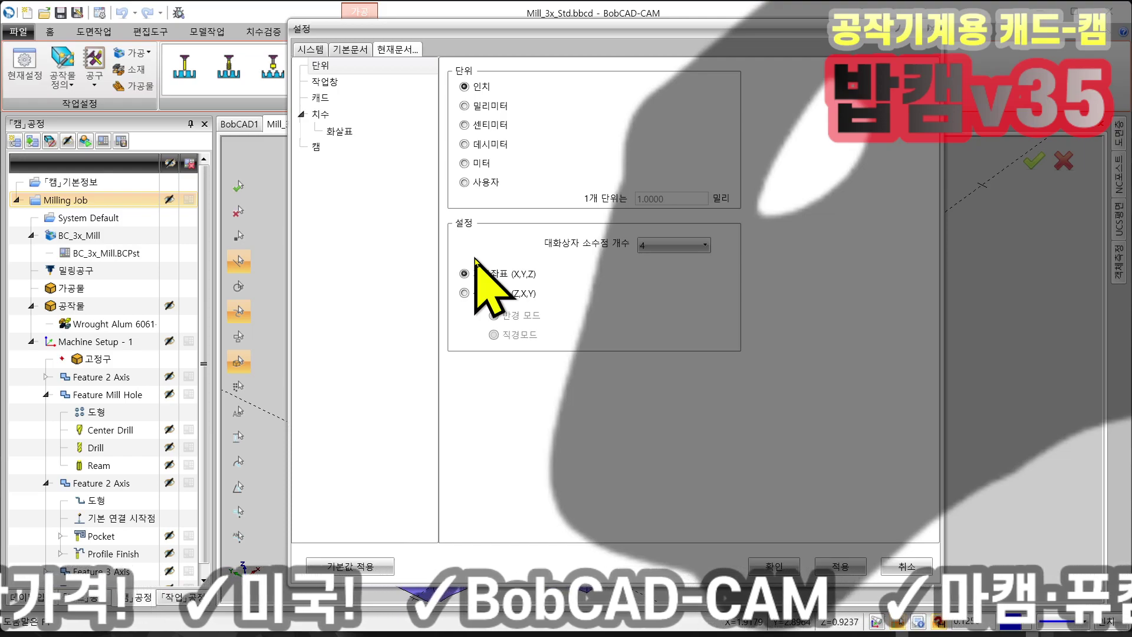
drag(530, 31, 515, 28)
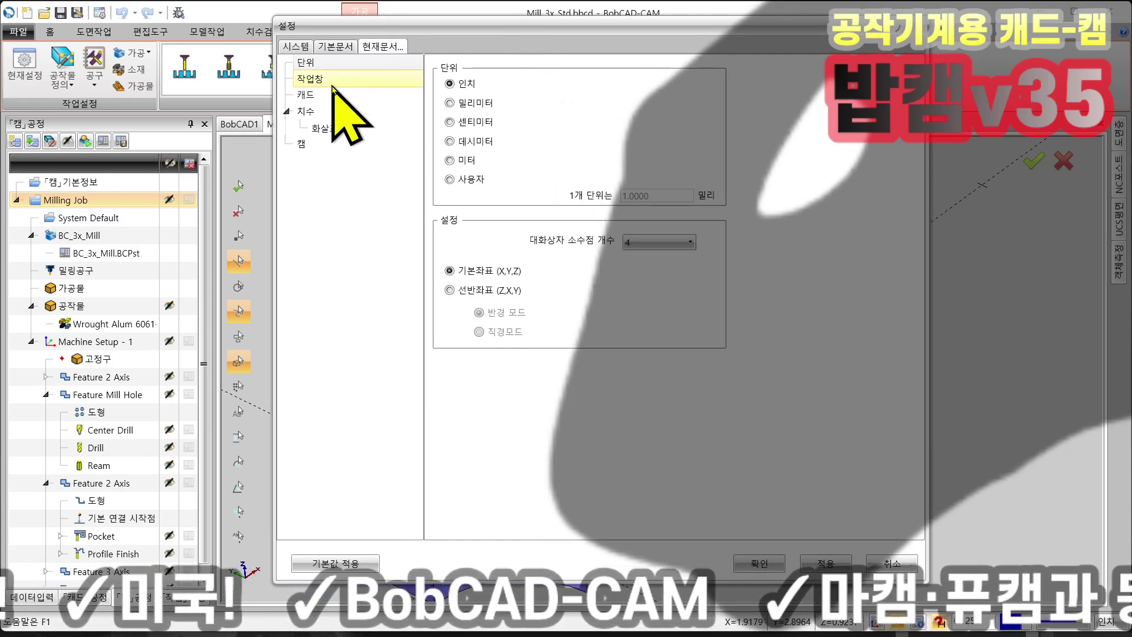
click(463, 103)
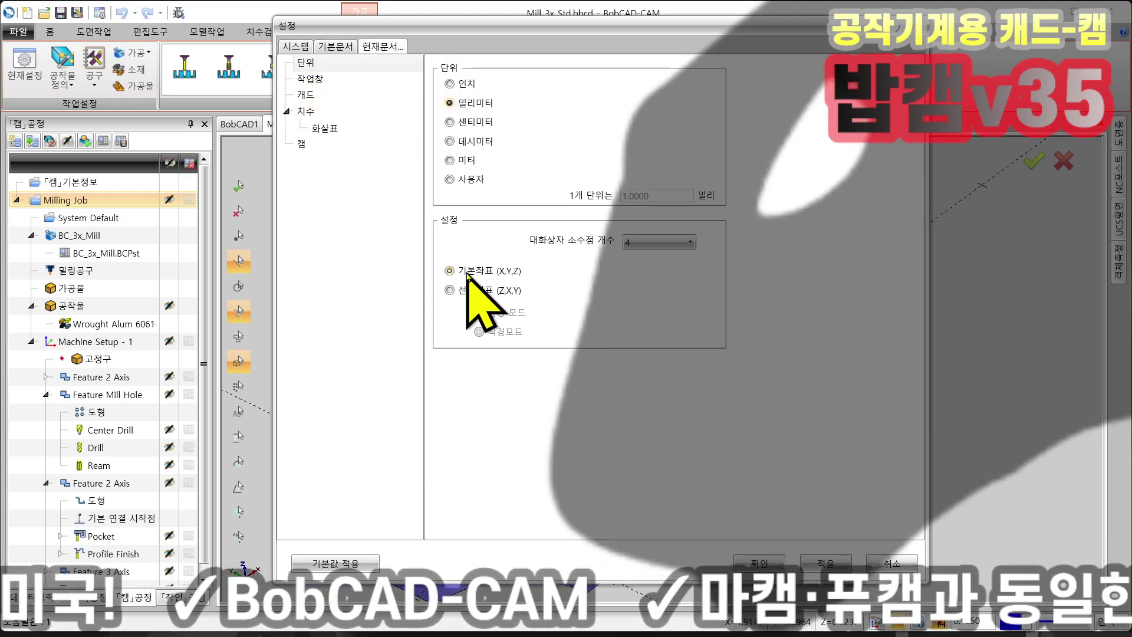
click(655, 241)
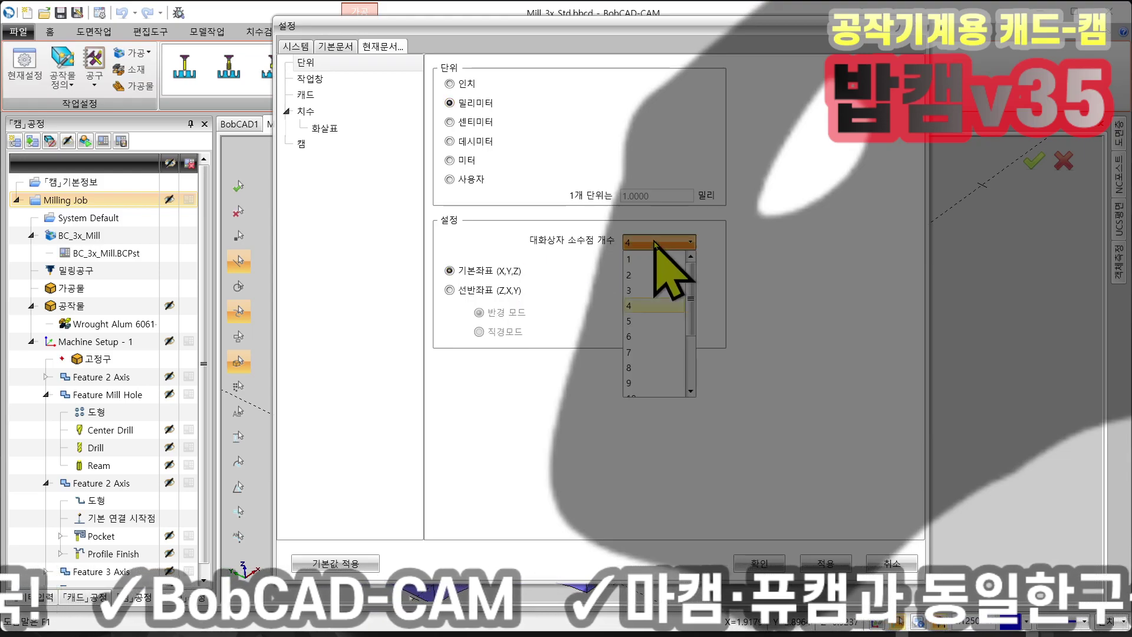
click(644, 289)
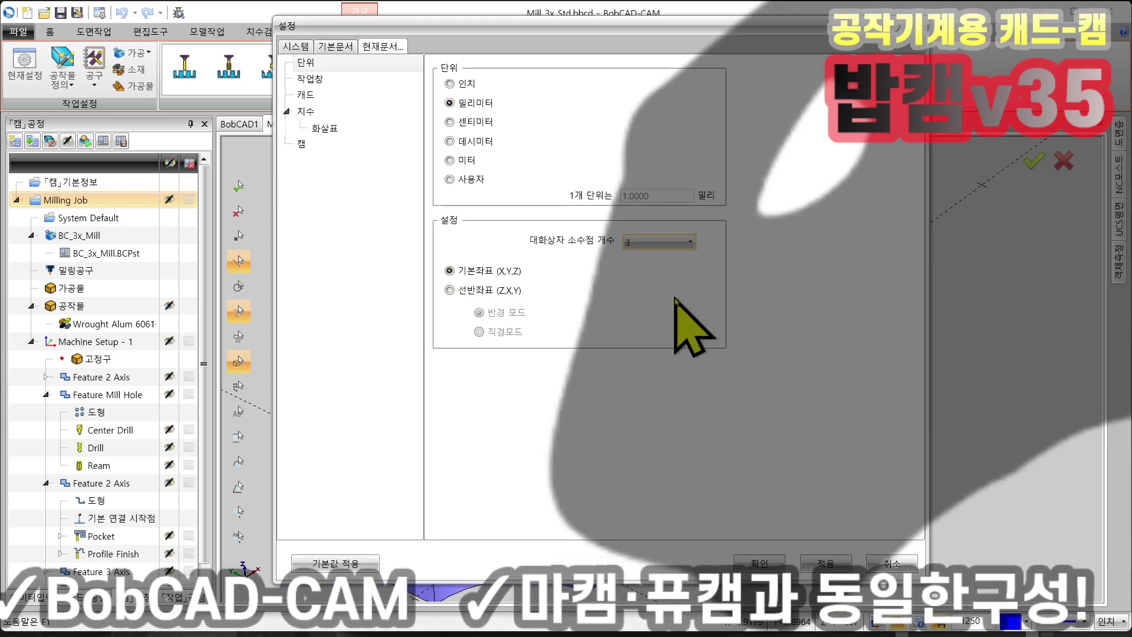
- Open the current document's 작업창 (work window) page and examine the color choices available for the 배경 (background)
click(319, 82)
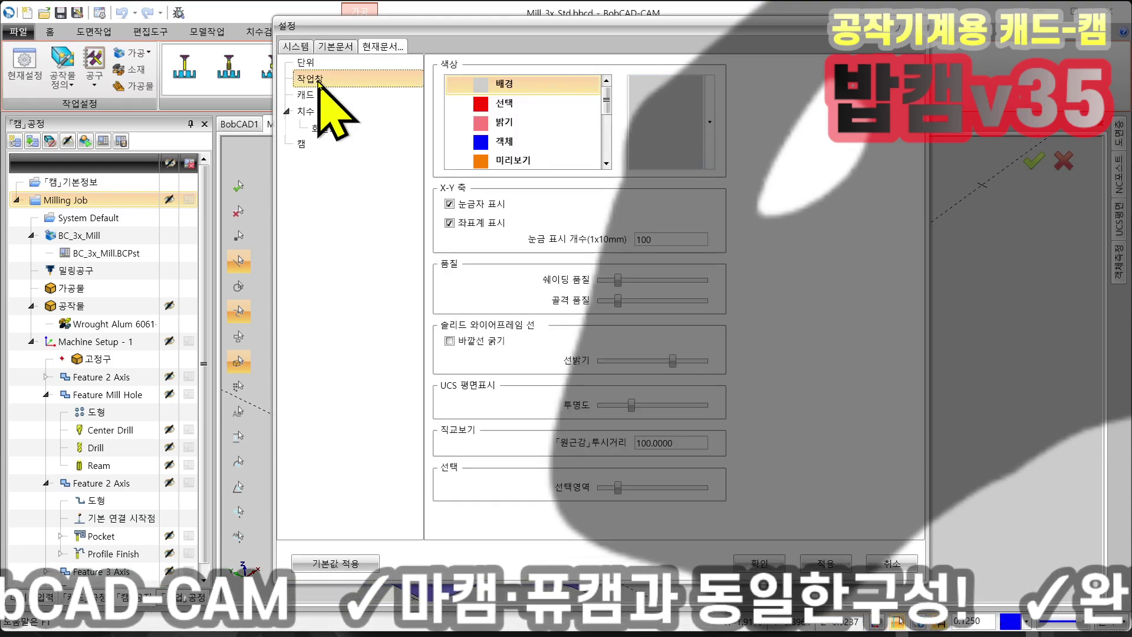
drag(427, 28, 480, 30)
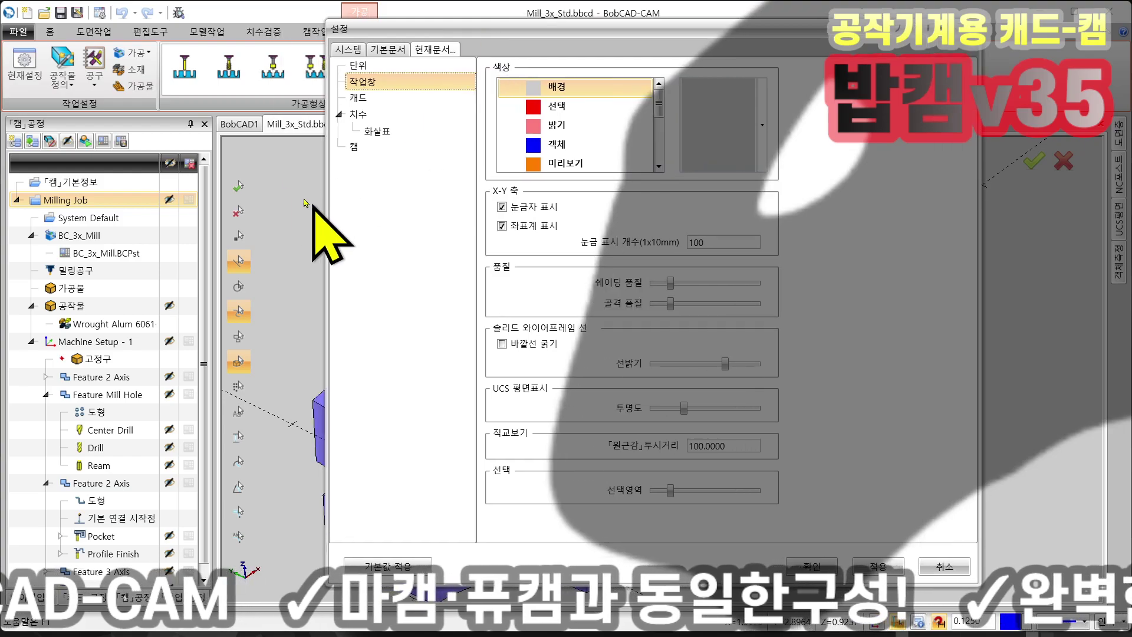
click(762, 126)
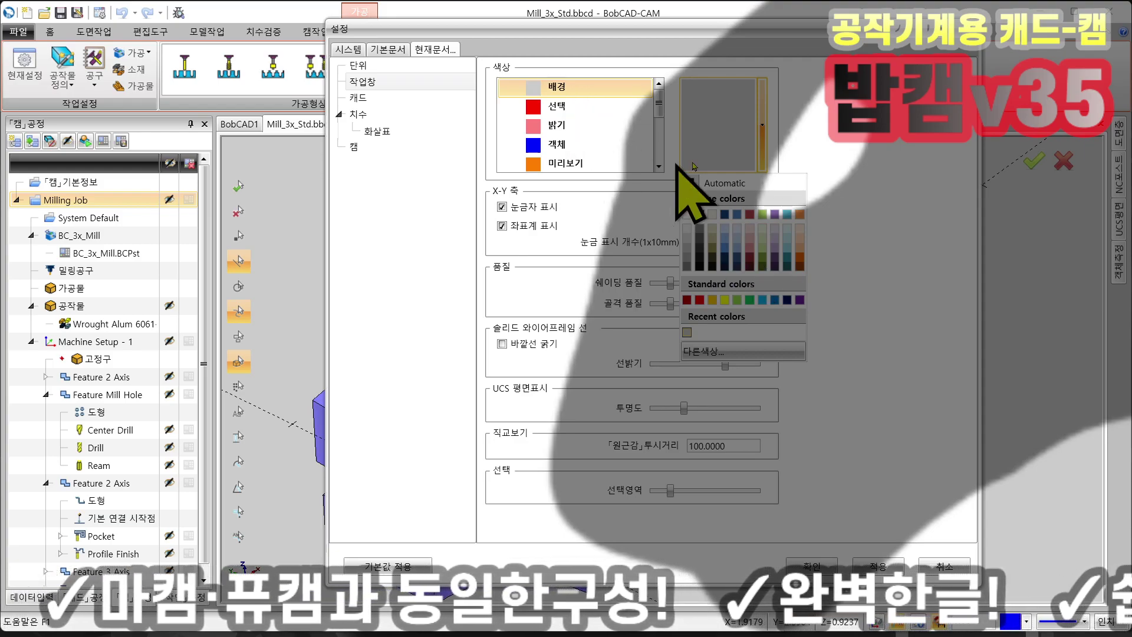
click(850, 137)
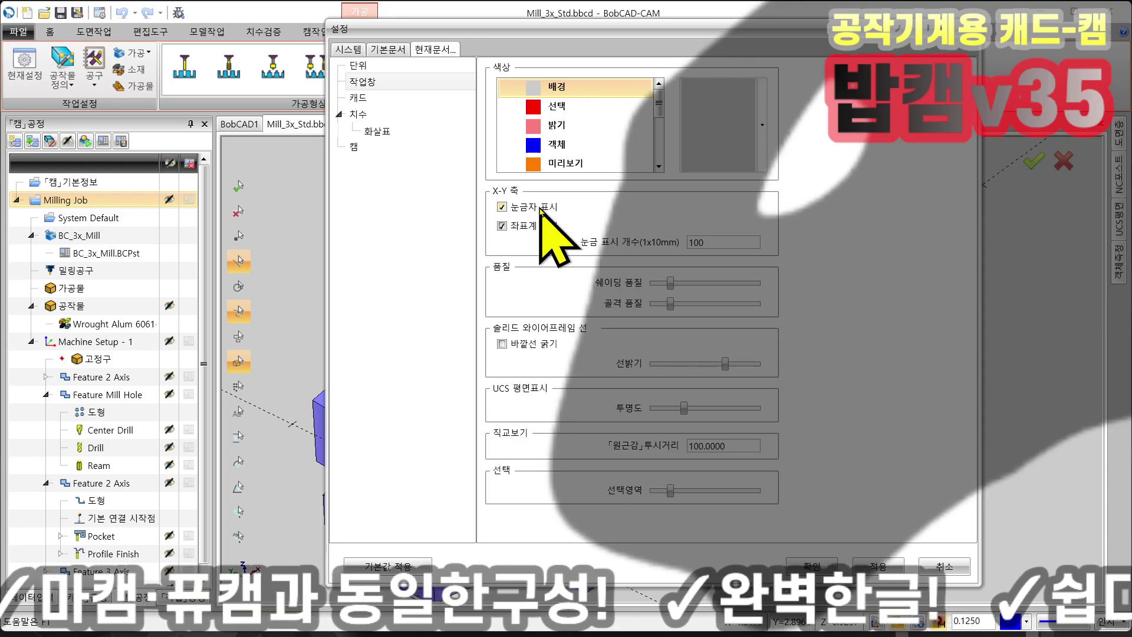
- Turn off 눈금자 표시 (ruler) and 좌표계 표시 (coordinate system) and apply the change to the open part
drag(534, 31, 699, 36)
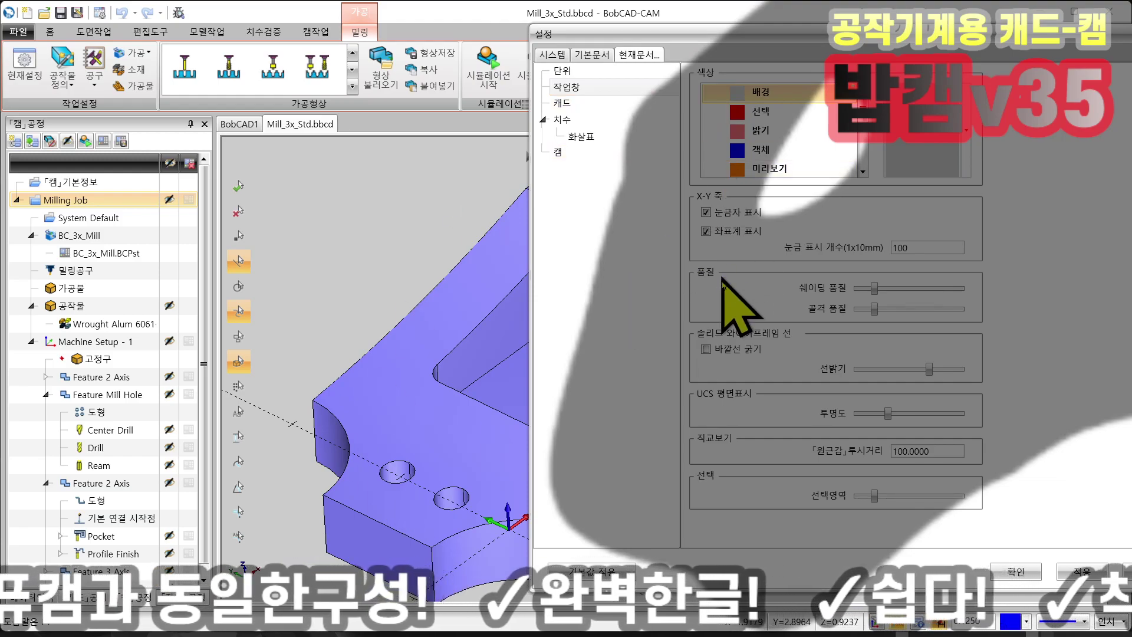
click(706, 212)
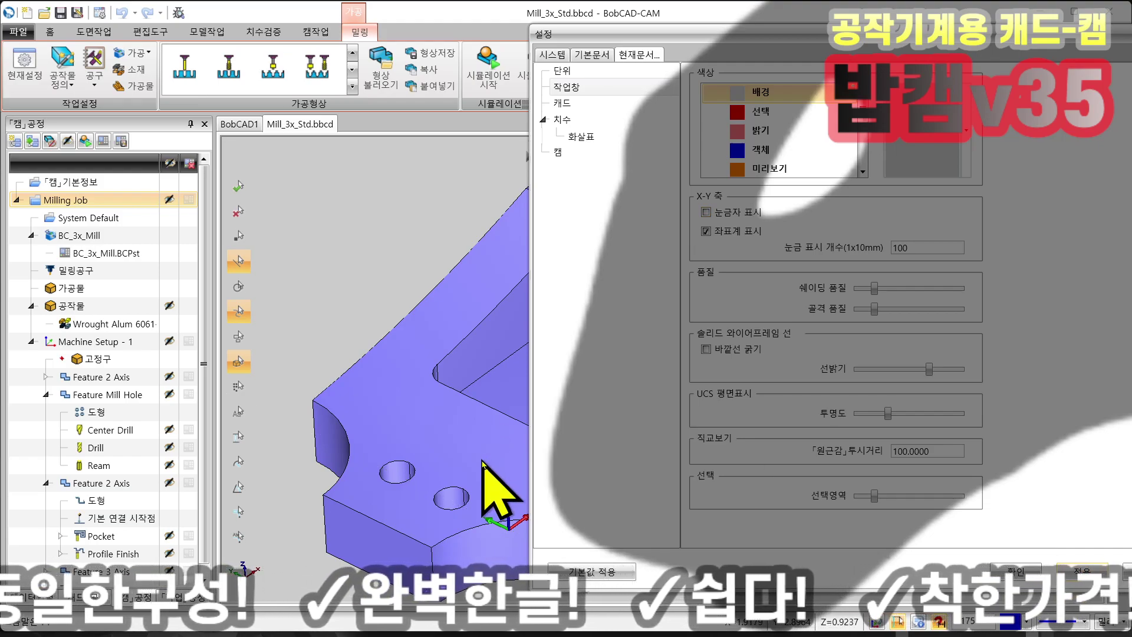
click(706, 231)
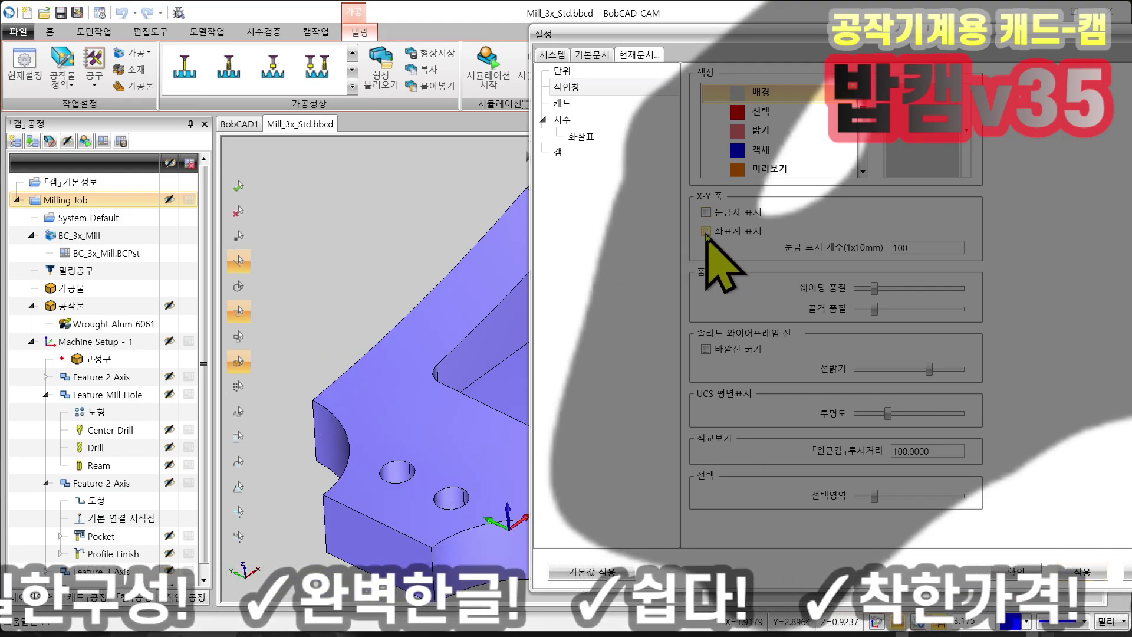
click(1082, 572)
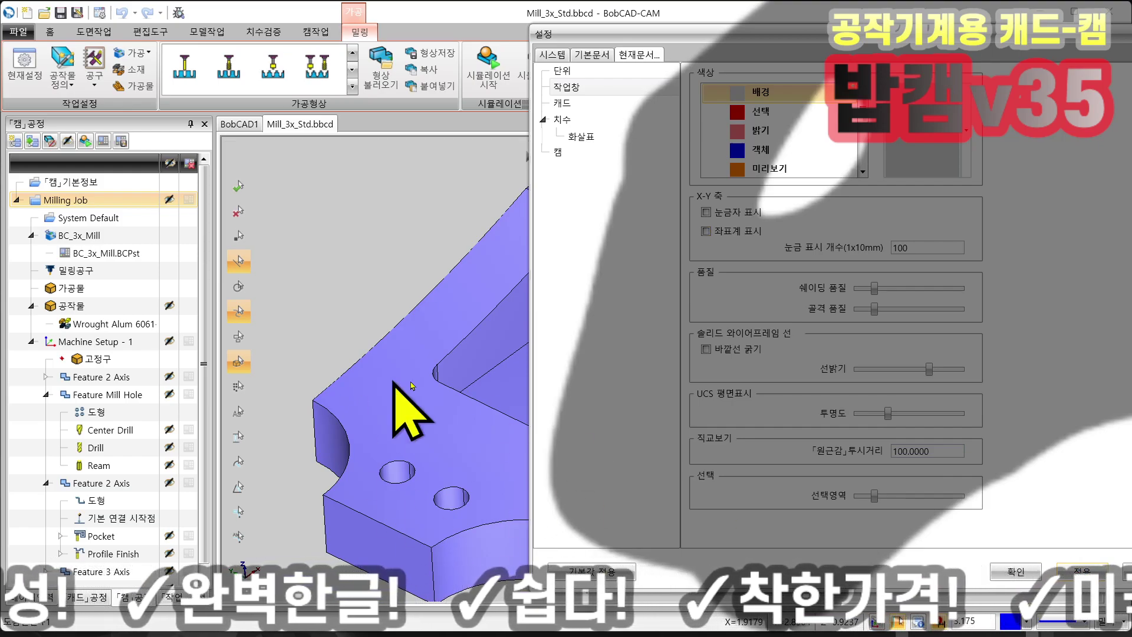
- Turn 눈금자 표시 and 좌표계 표시 back on for the X-Y axes and apply the change
click(725, 213)
click(727, 232)
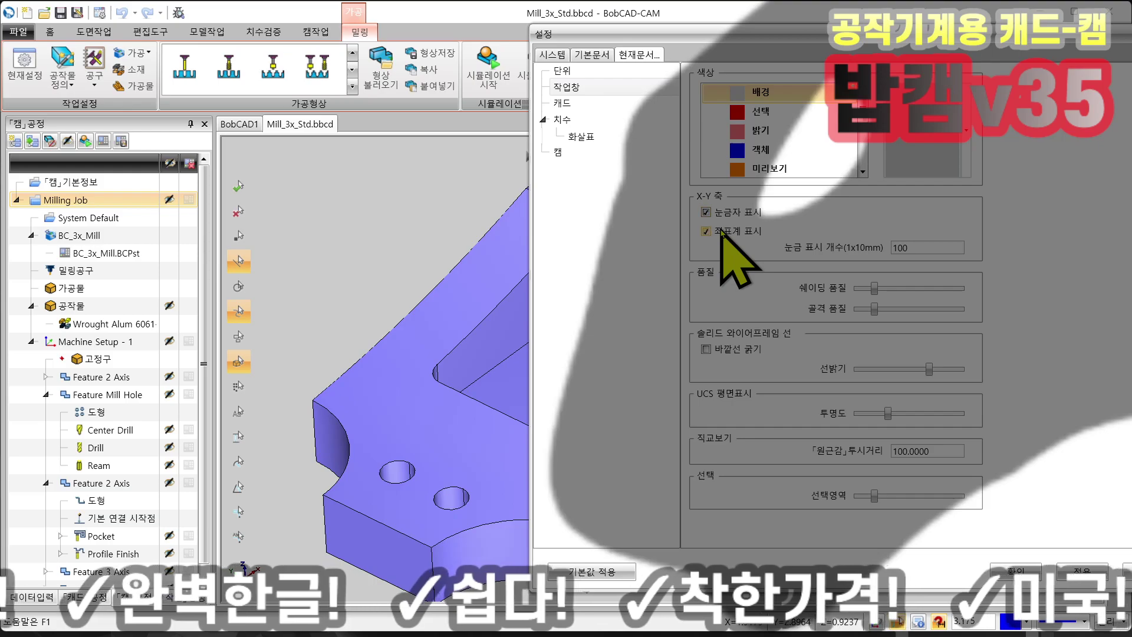
click(1083, 573)
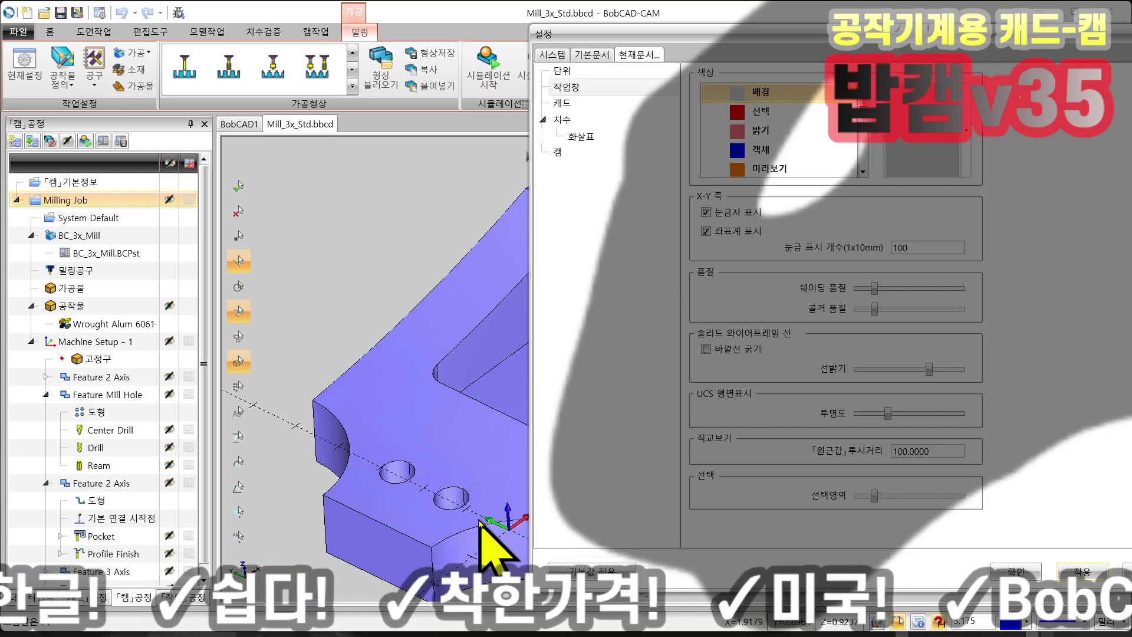
- Set the X-Y axis 눈금 표시 개수 (tick count) to 10 and apply it to the part view
click(901, 249)
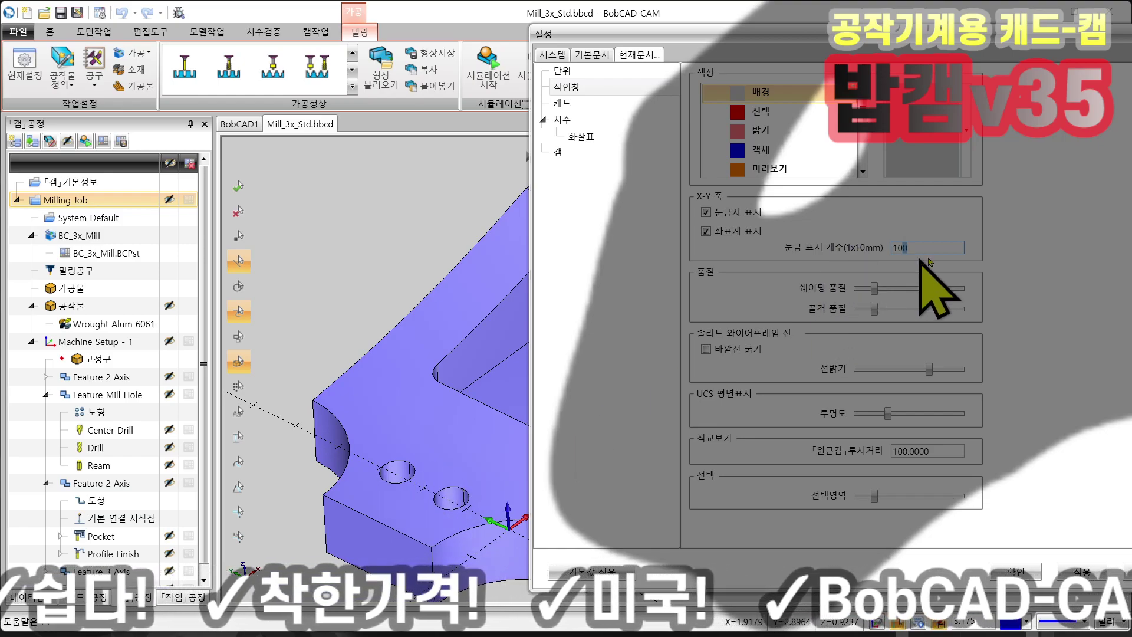
drag(930, 248, 865, 253)
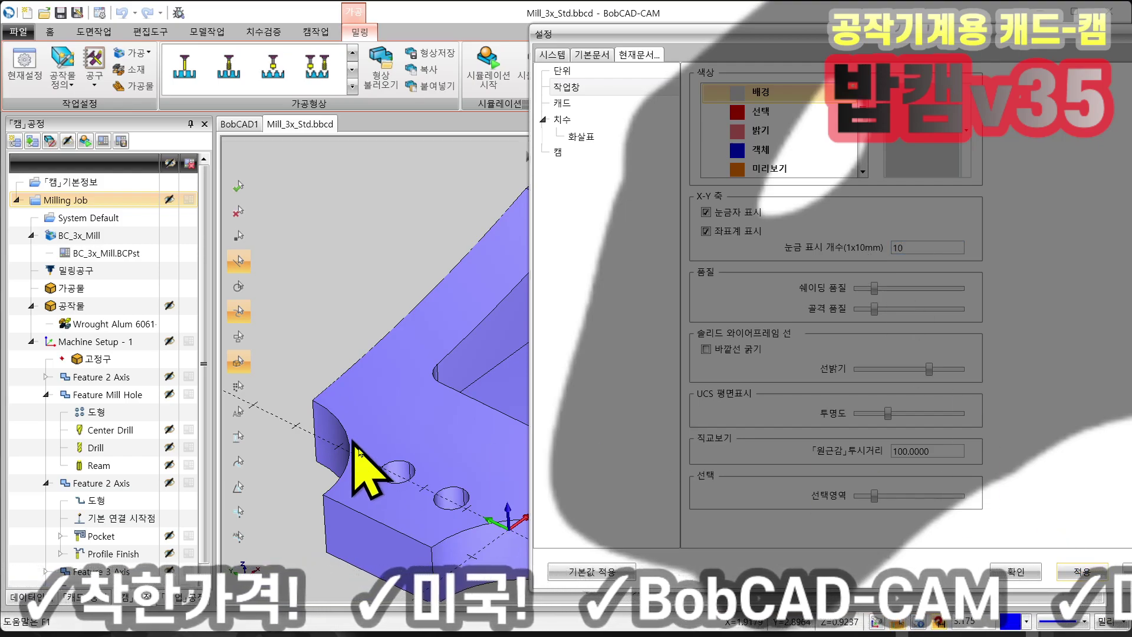
drag(719, 40, 490, 17)
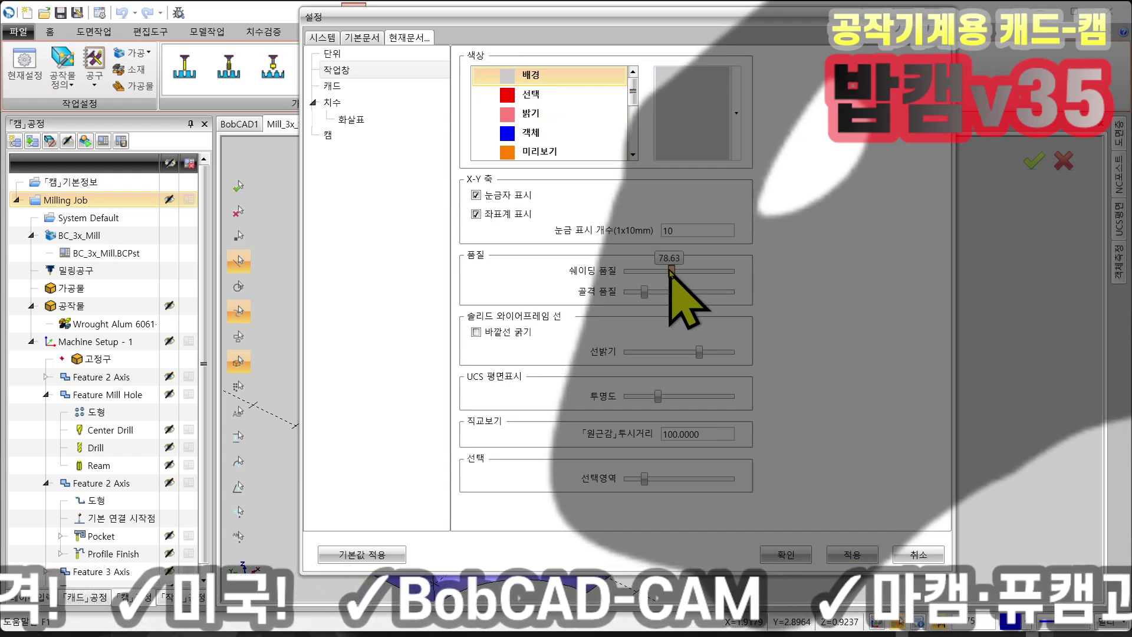
- Adjust the display options: slightly higher 골격 품질, 바깥선 굵기 enabled with higher 선밝기, and lower UCS plane 투명도
mouse_move(645, 293)
mouse_down()
mouse_move(675, 293)
mouse_move(654, 292)
mouse_up()
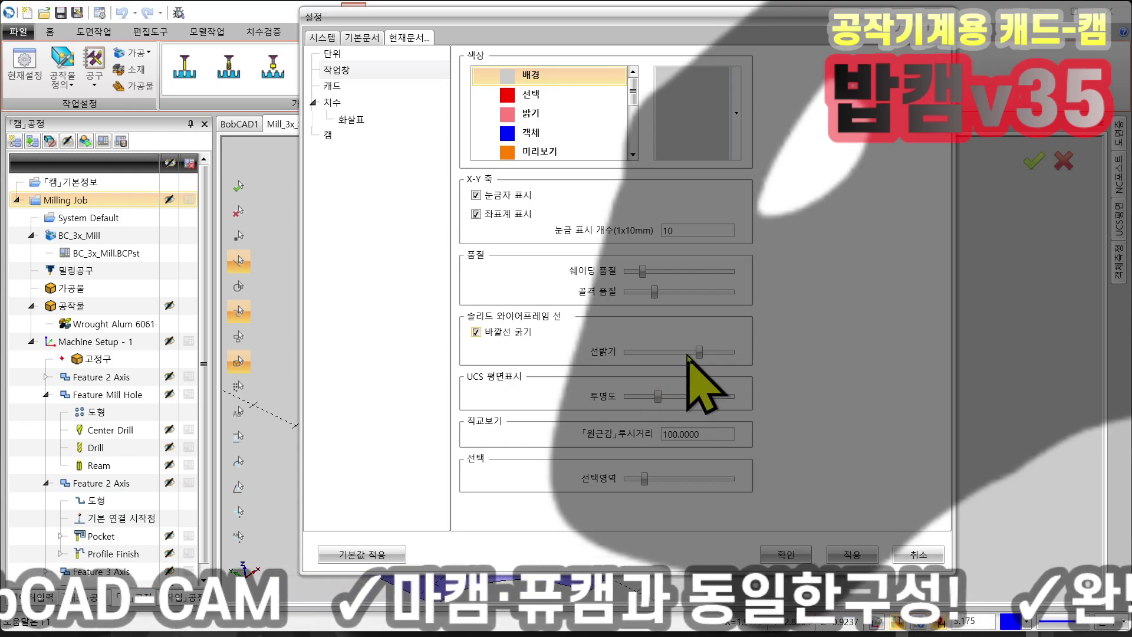
drag(699, 352, 725, 353)
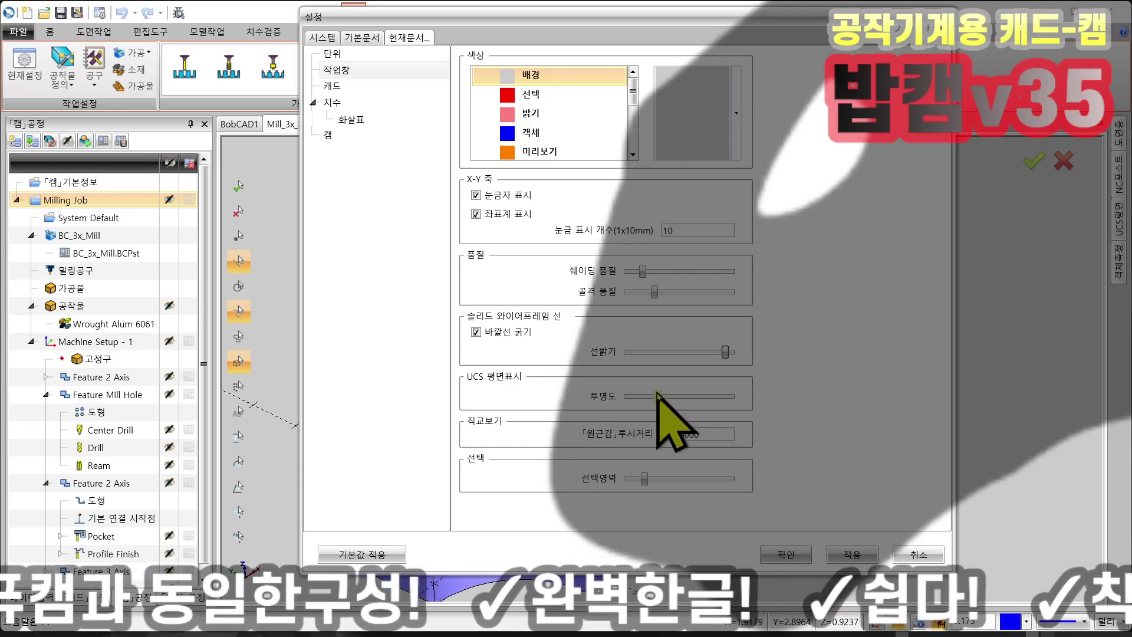
mouse_move(659, 397)
mouse_down()
mouse_move(723, 396)
mouse_move(638, 396)
mouse_up()
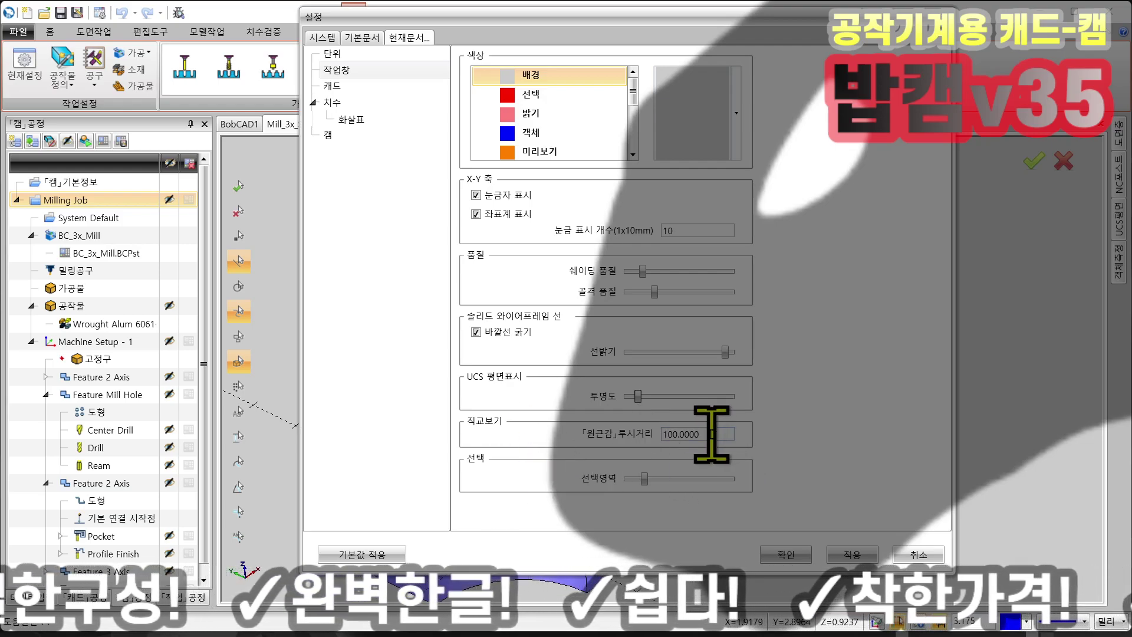
- Check the 「원근감」투시거리 (perspective distance) value and raise the 선택영역 (selection area) to its maximum
drag(720, 434, 646, 447)
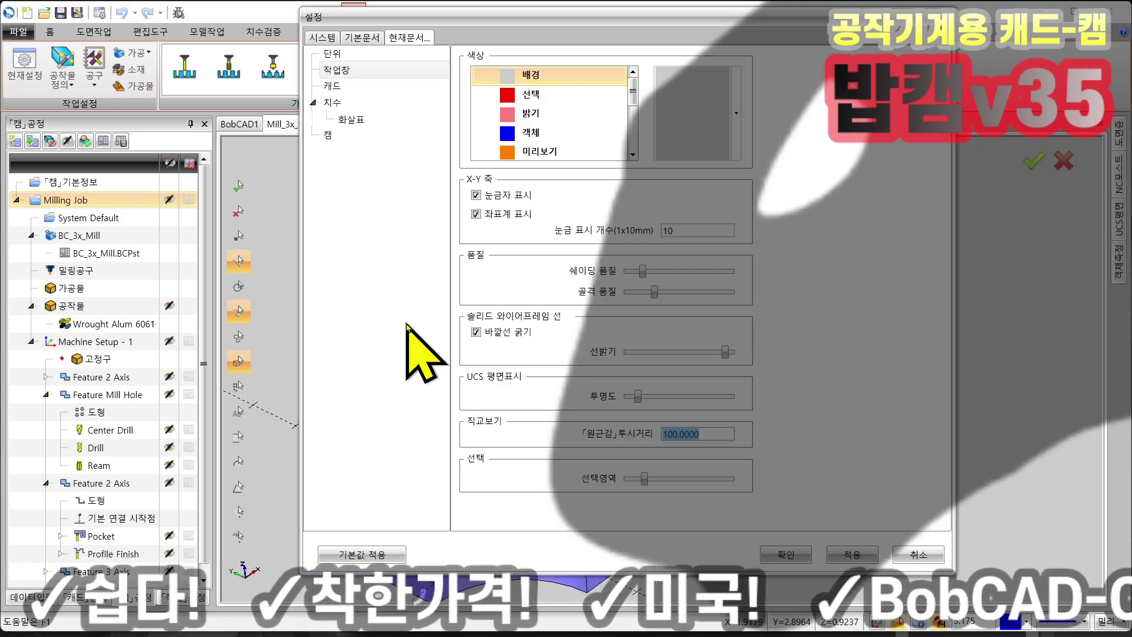
click(752, 174)
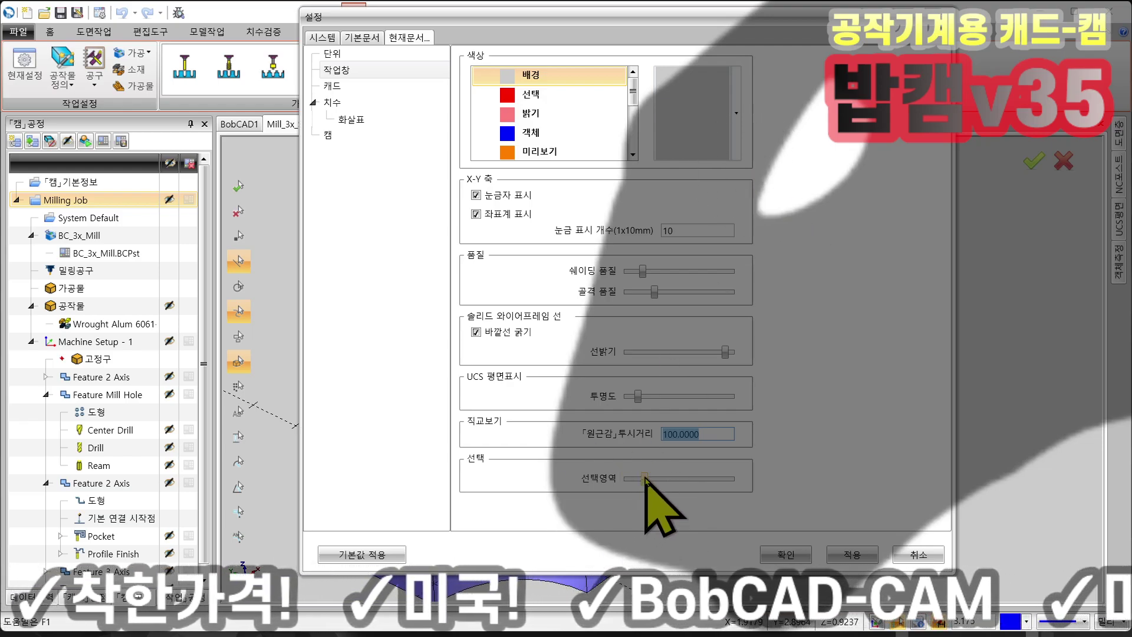
drag(644, 479, 628, 478)
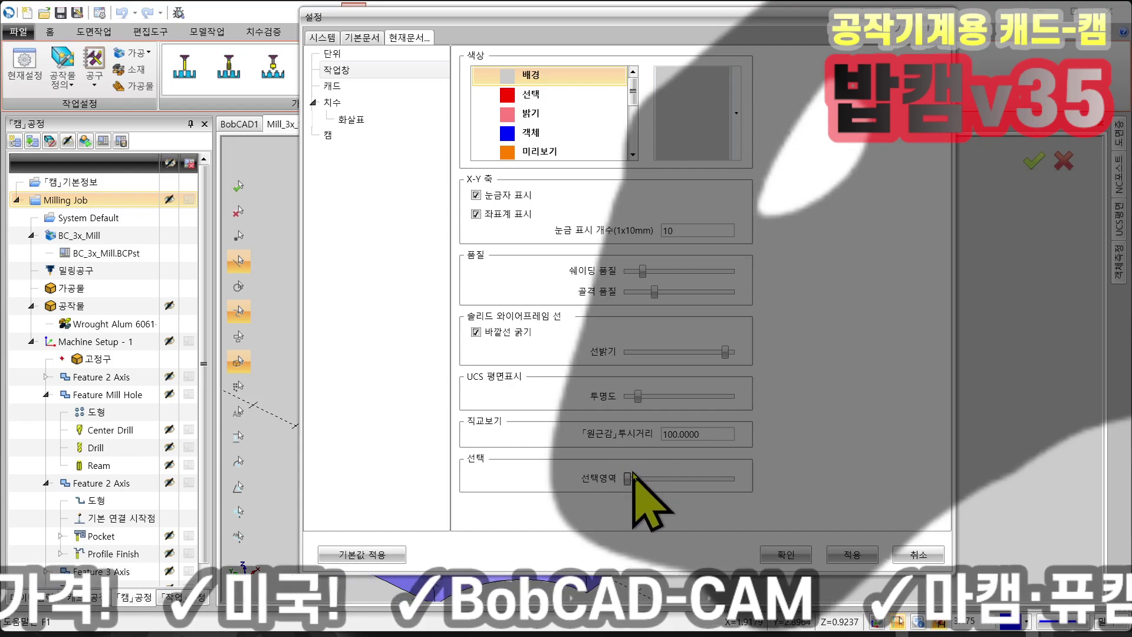
drag(626, 479, 758, 487)
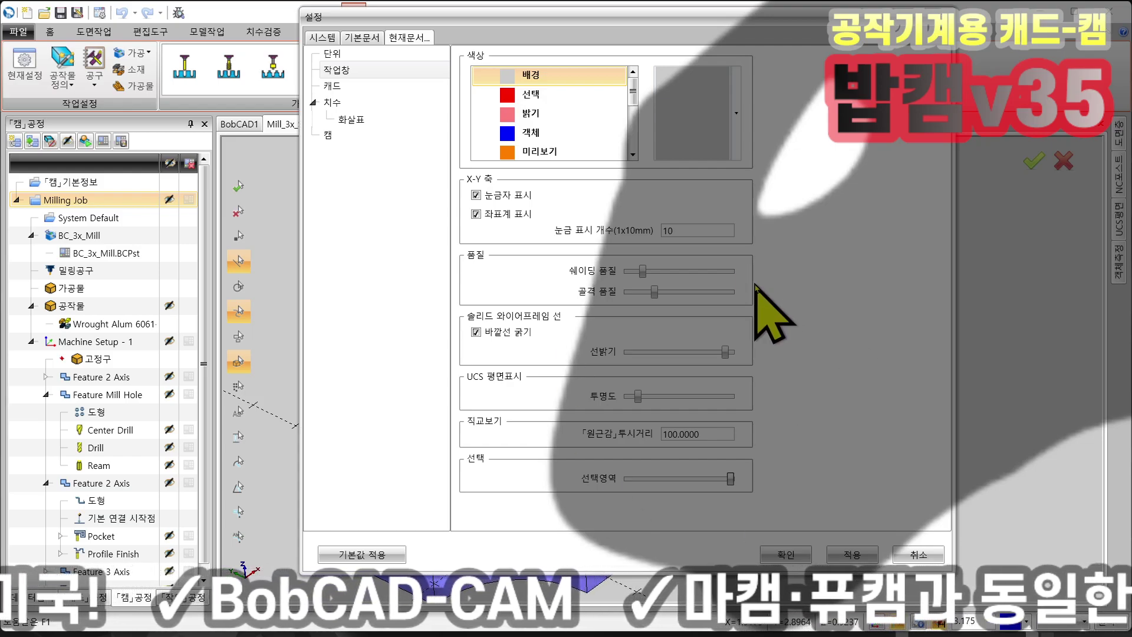
- On the current document's 캐드 page, set the 연결선택 tolerance to 0.020 and the 증분스냅 (incremental snap) distance to 3
click(332, 85)
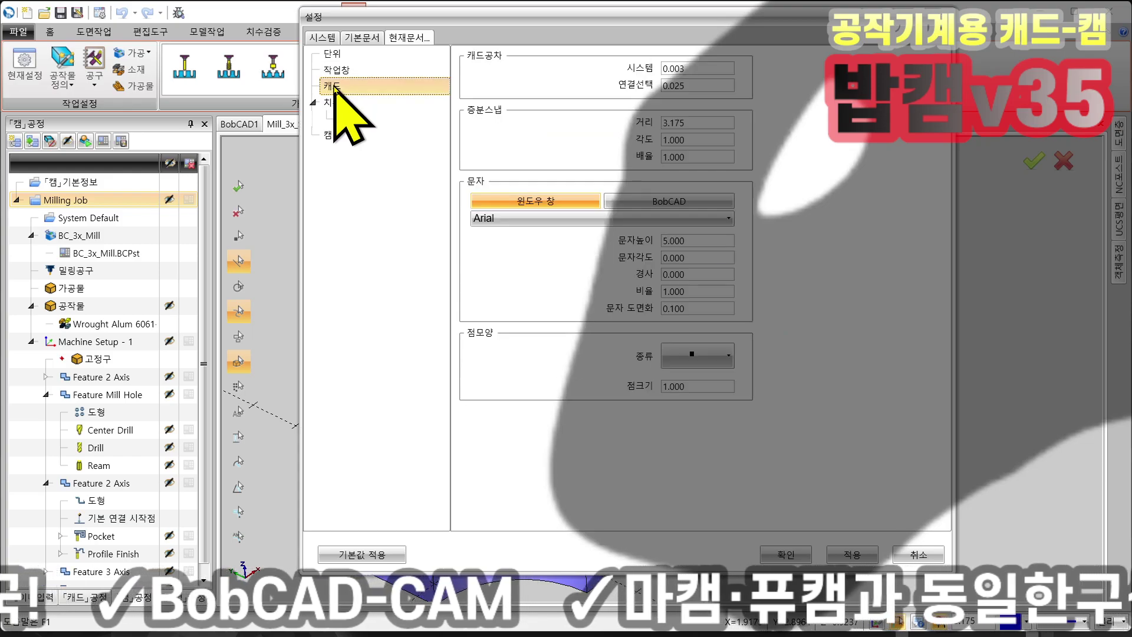
double_click(716, 69)
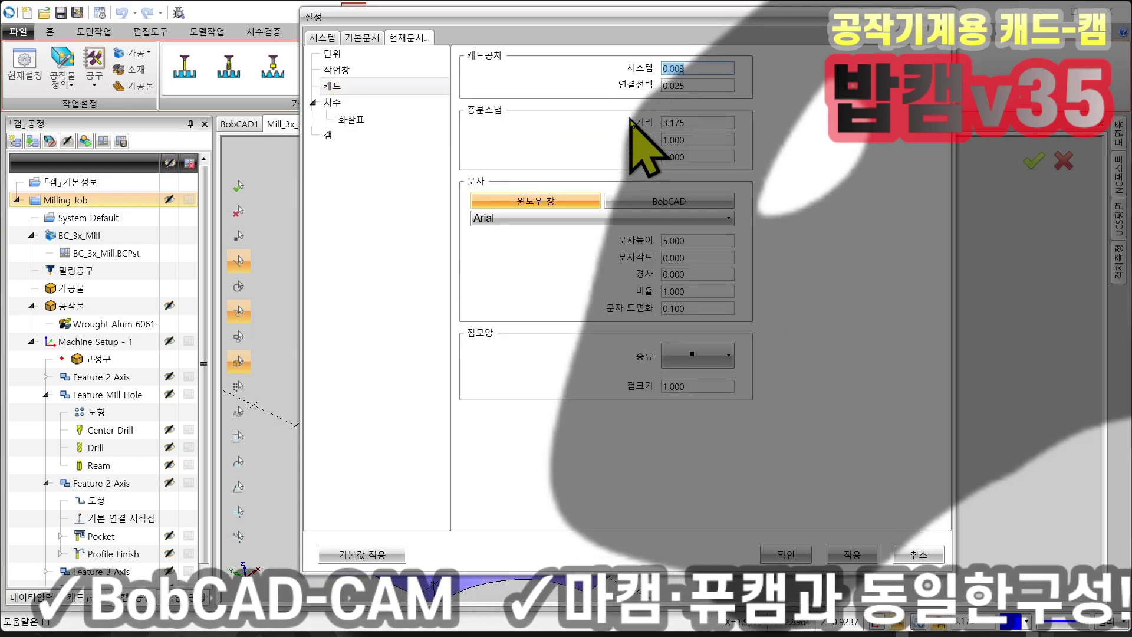
double_click(692, 86)
text(0.020)
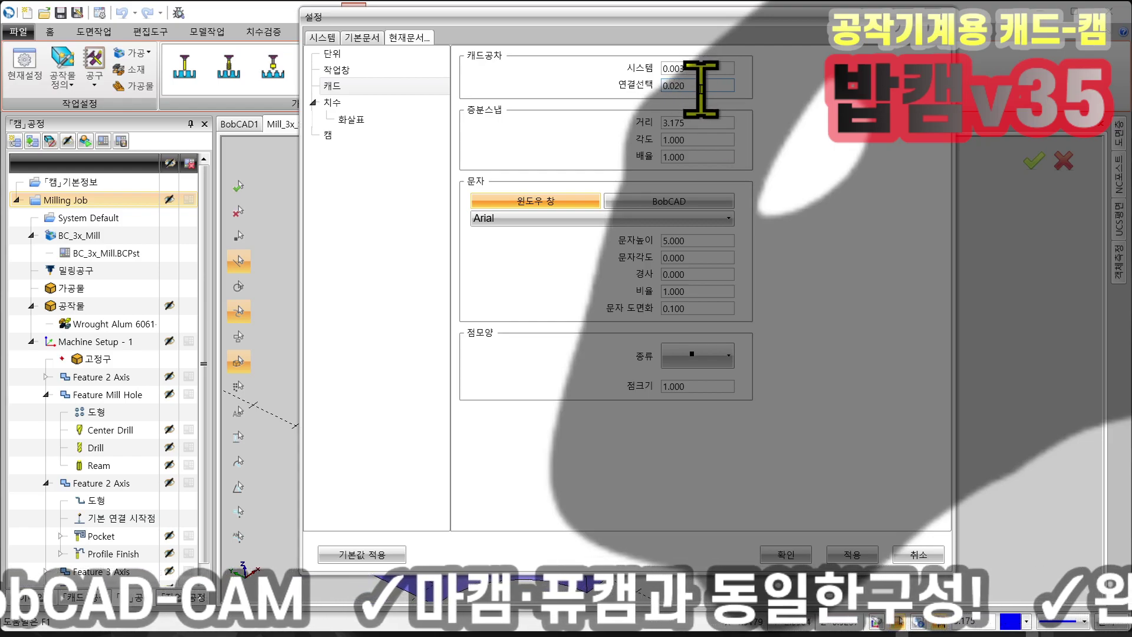
double_click(716, 122)
text(3)
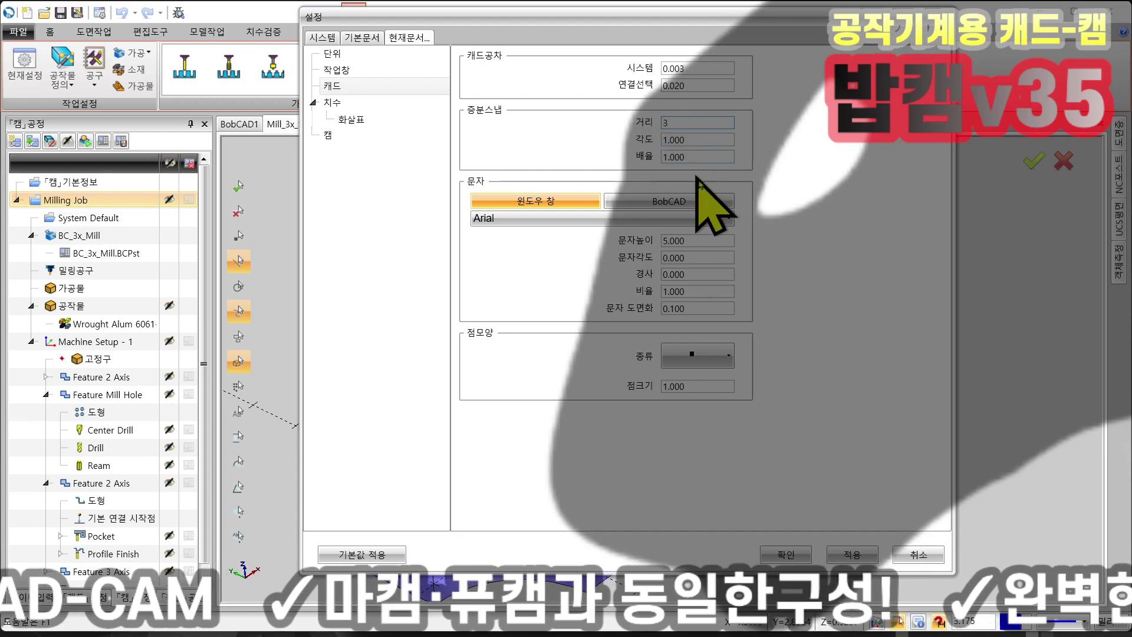
click(709, 138)
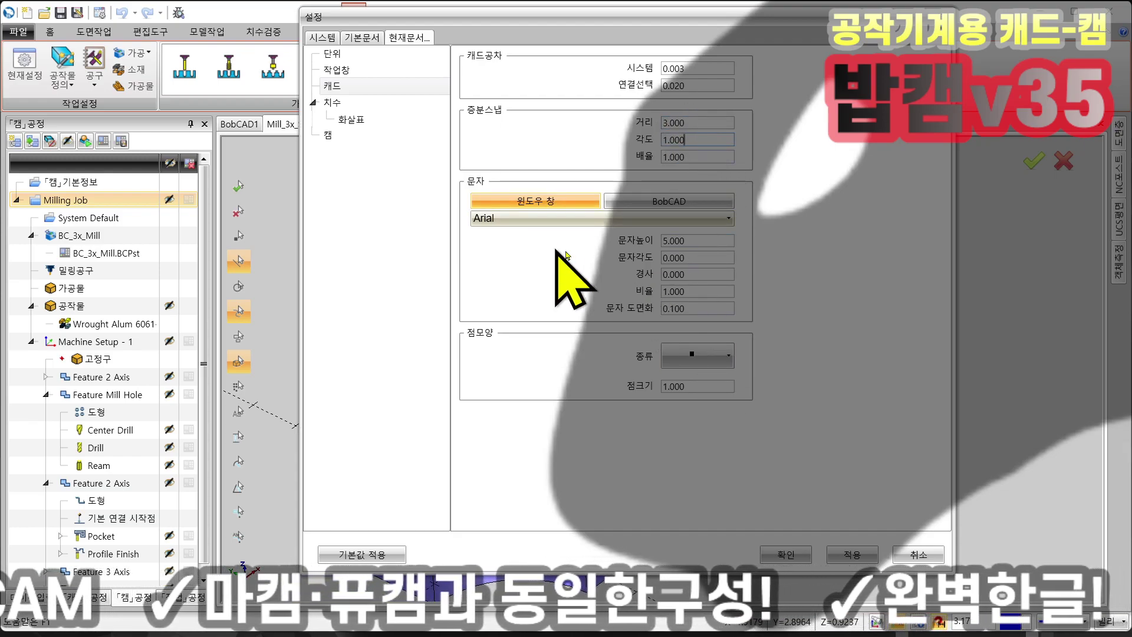
- Set the text font to Arial Unicode MS and choose the small filled square as the point shape
click(584, 221)
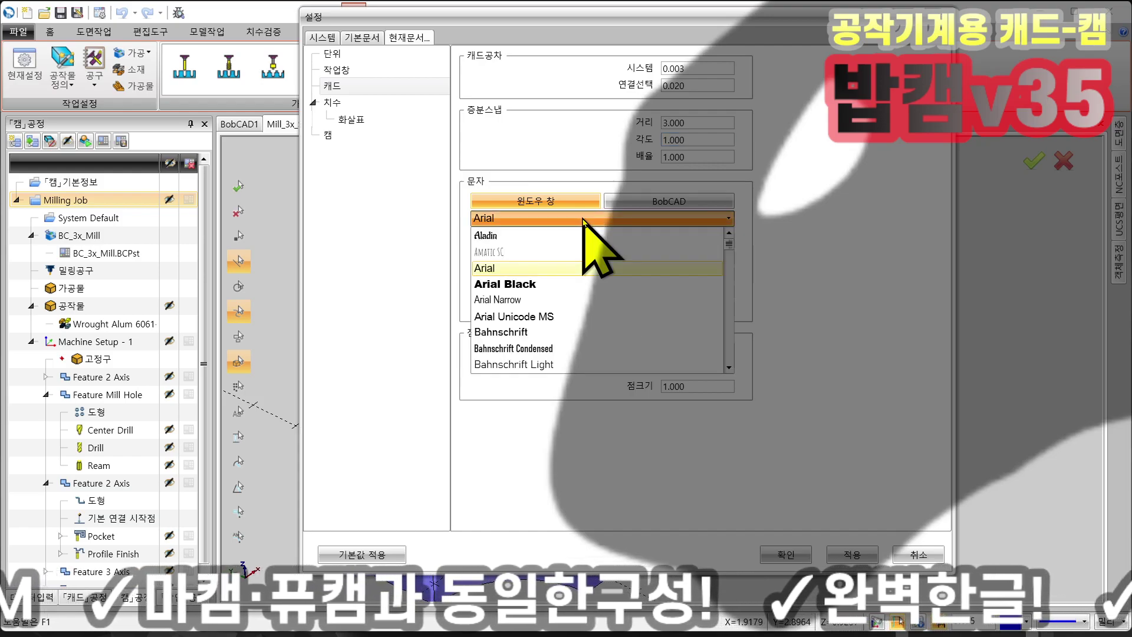
click(546, 318)
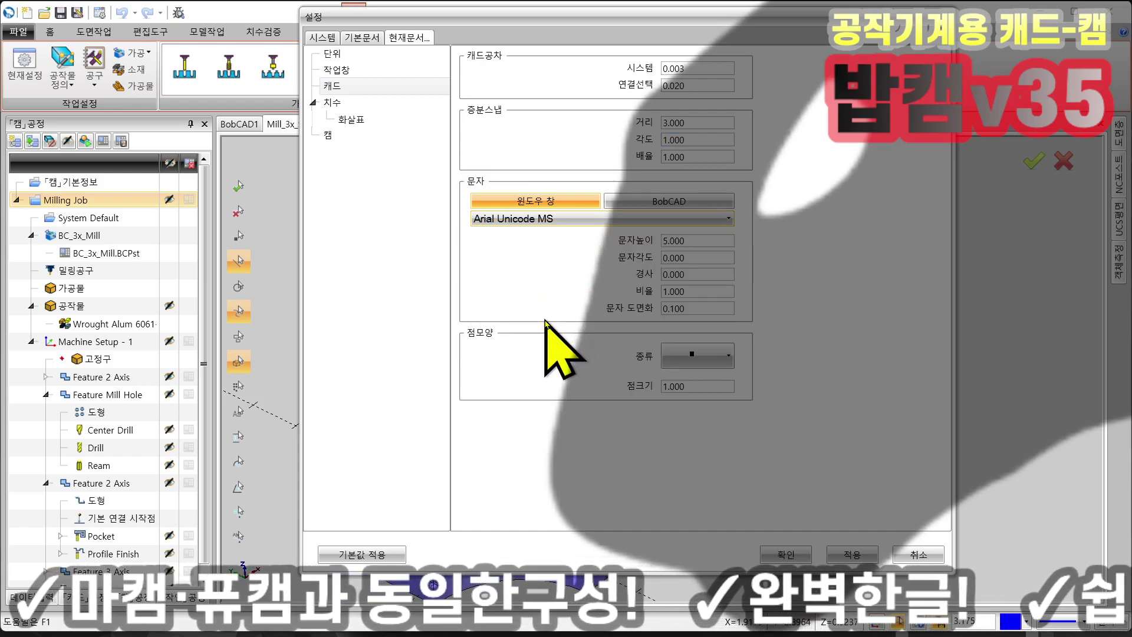
click(711, 356)
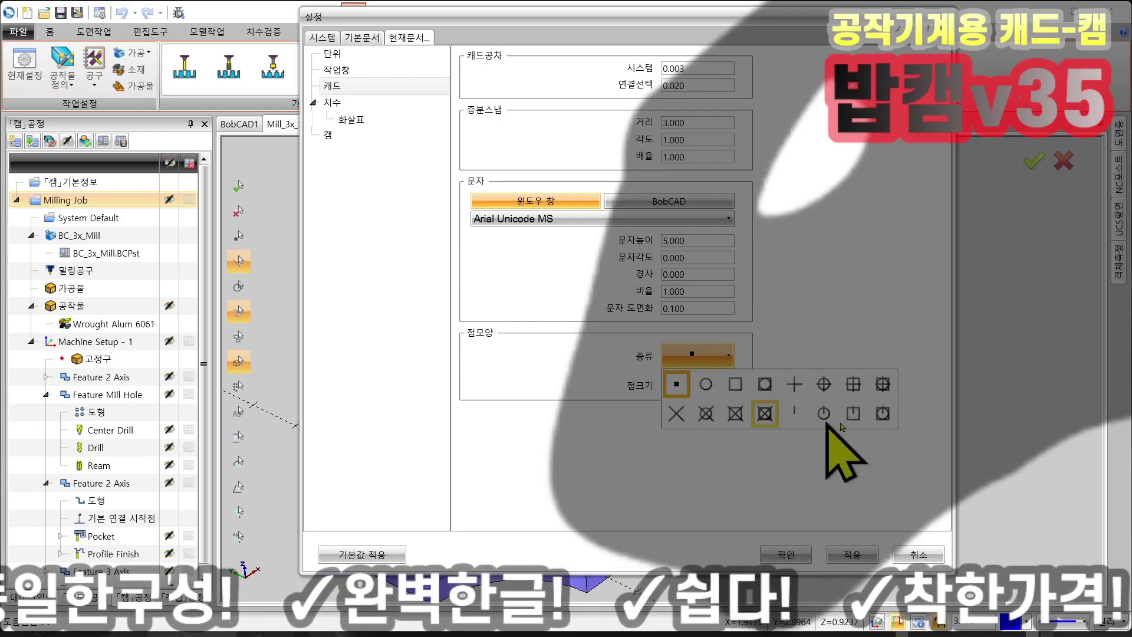
click(679, 383)
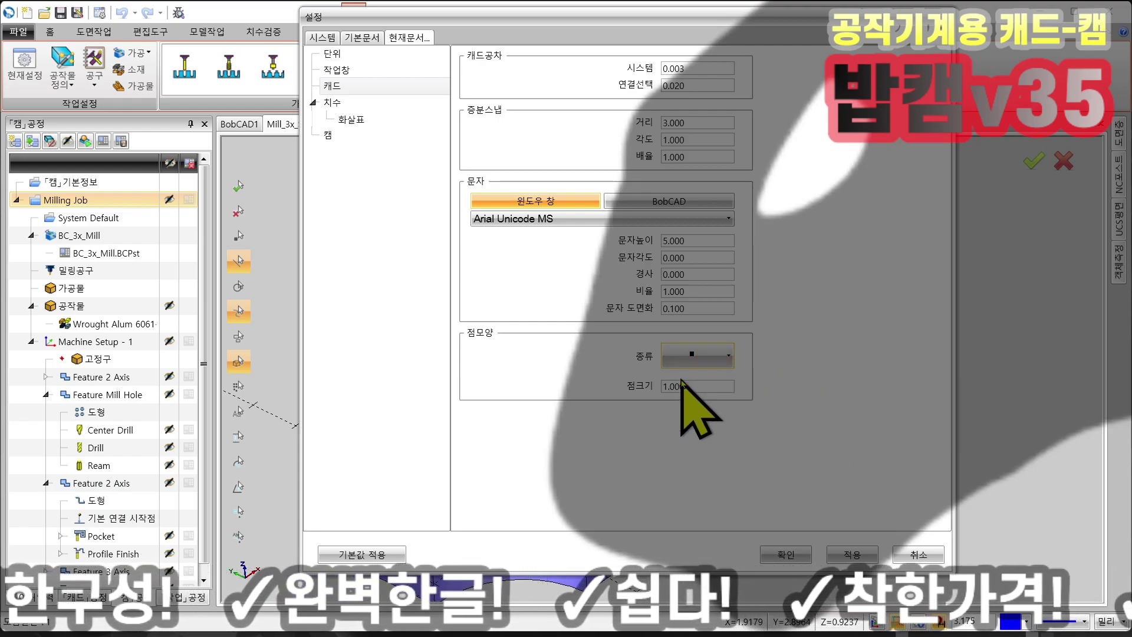
- Set the point size to 3 and choose Arial Unicode MS as the font for the 치수 (dimension) text
drag(710, 389, 637, 387)
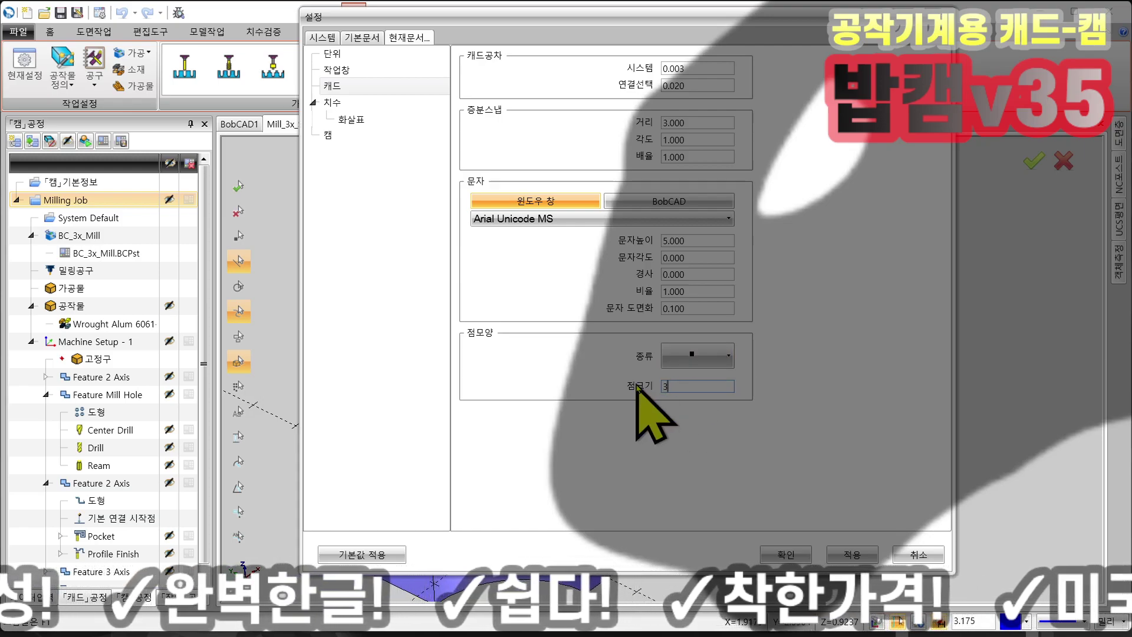
text(3)
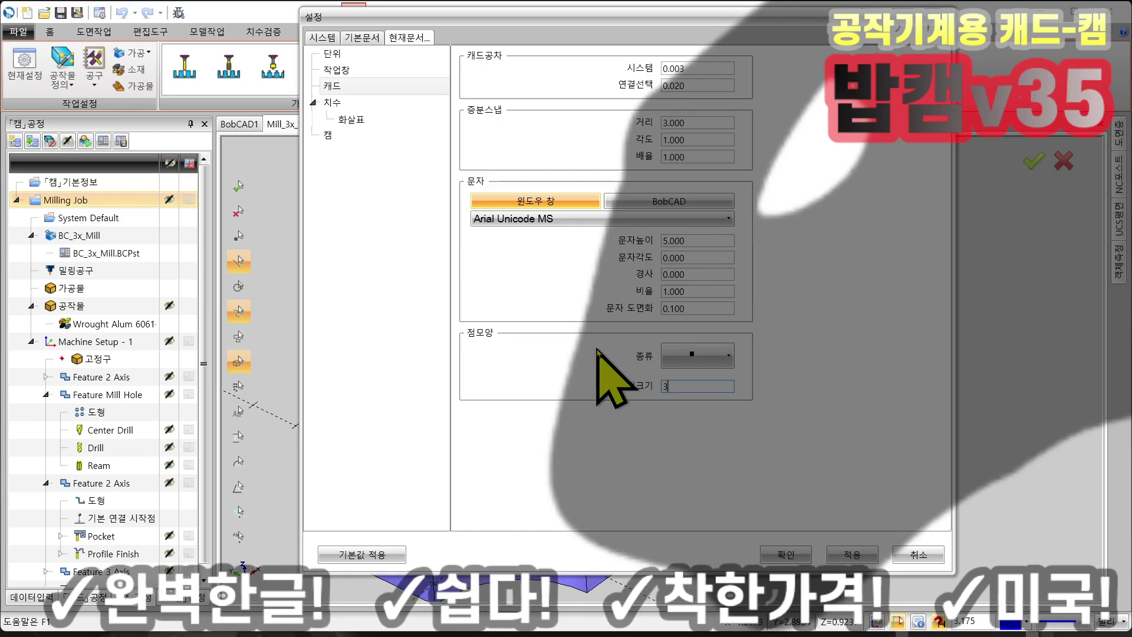
click(378, 103)
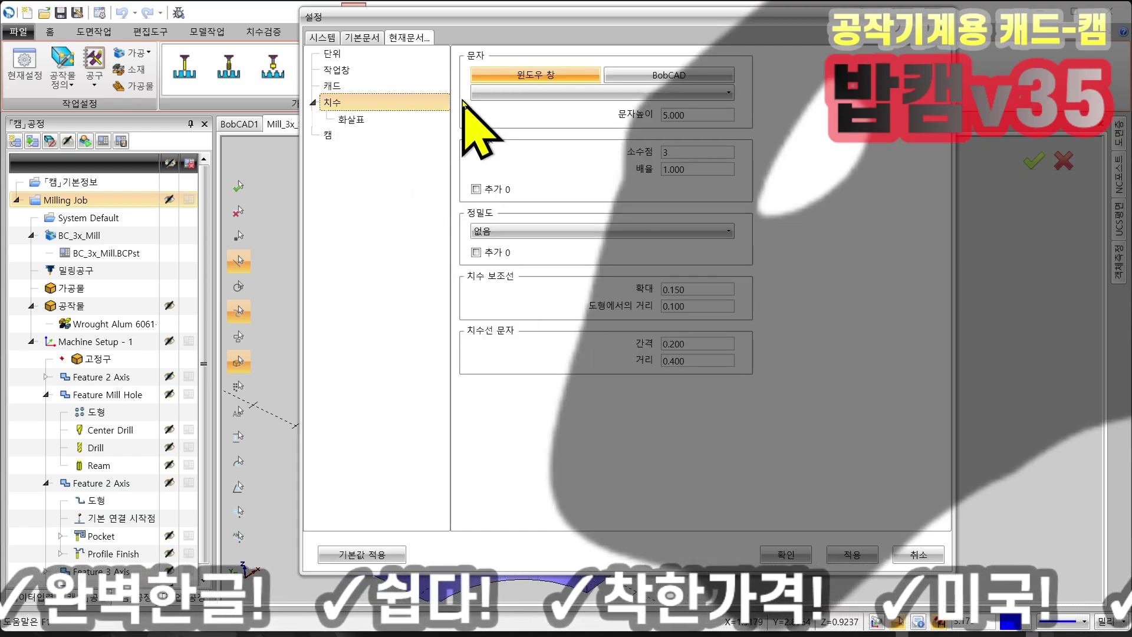
click(553, 93)
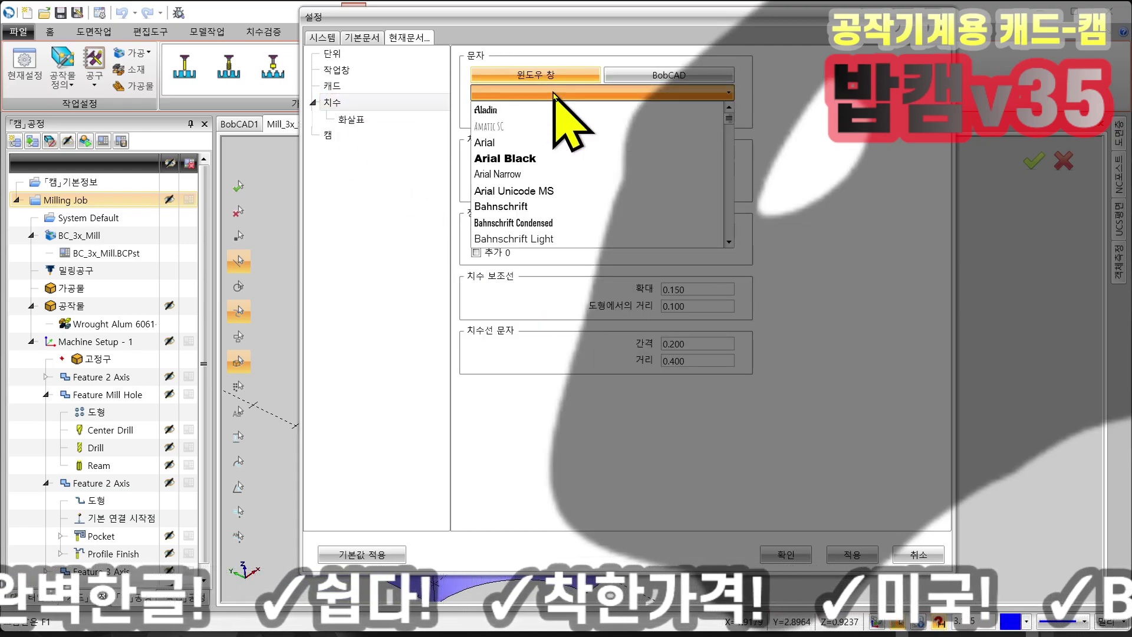
click(543, 192)
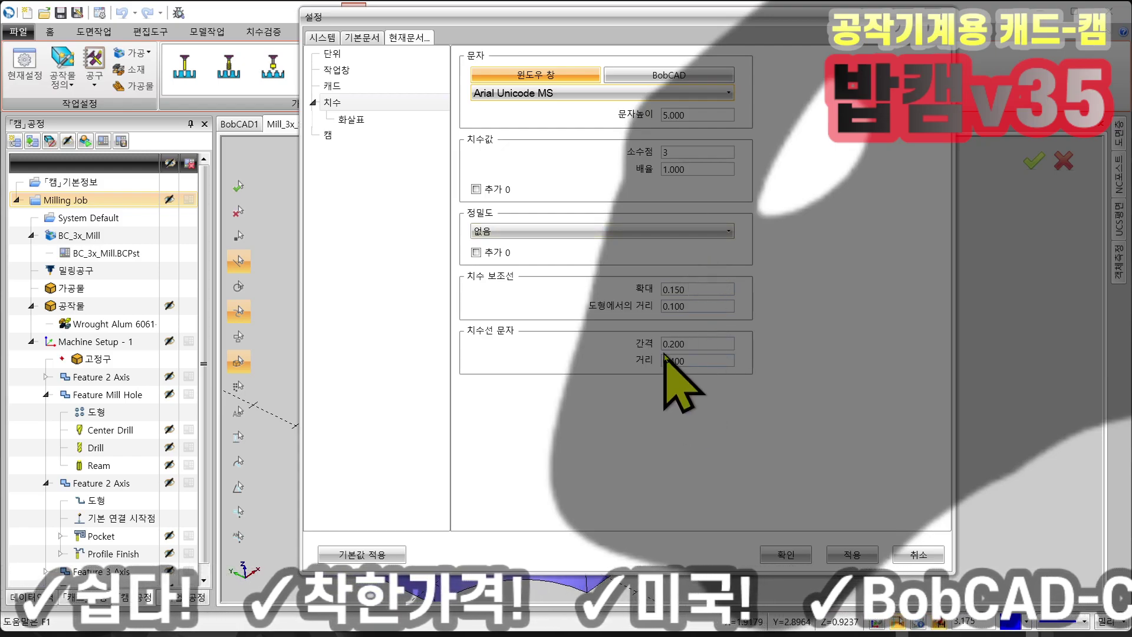
- In the dimension 화살표 (arrow) settings, choose solid filled arrowheads for both 왼쪽 and 오른쪽 and set the 길이 (length) to 3
click(352, 121)
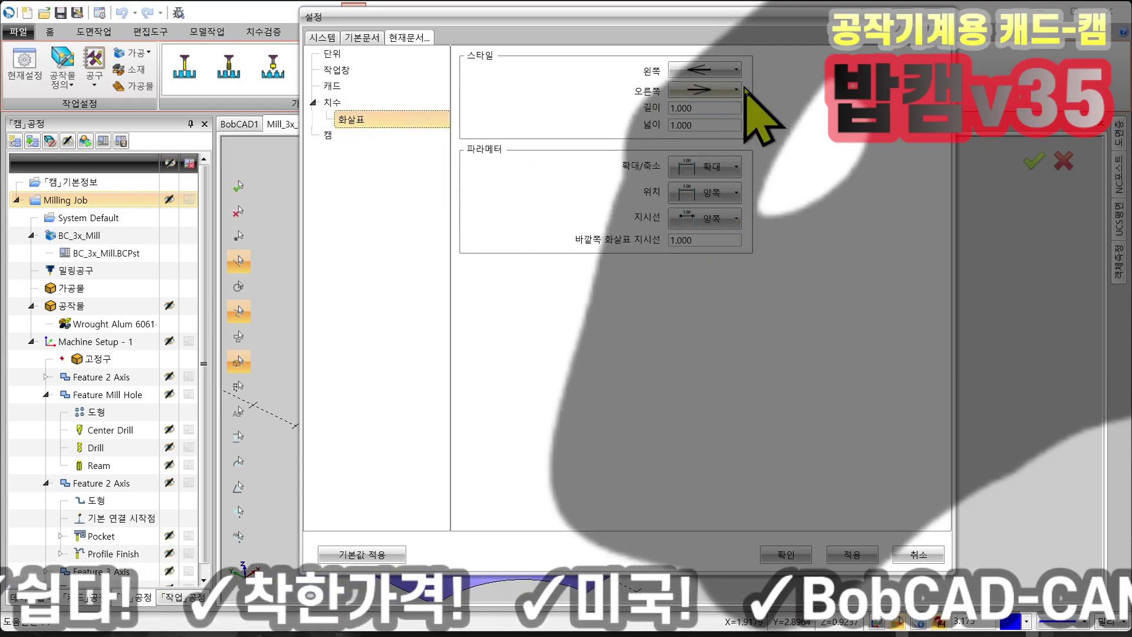
click(719, 74)
click(695, 118)
click(720, 90)
click(688, 139)
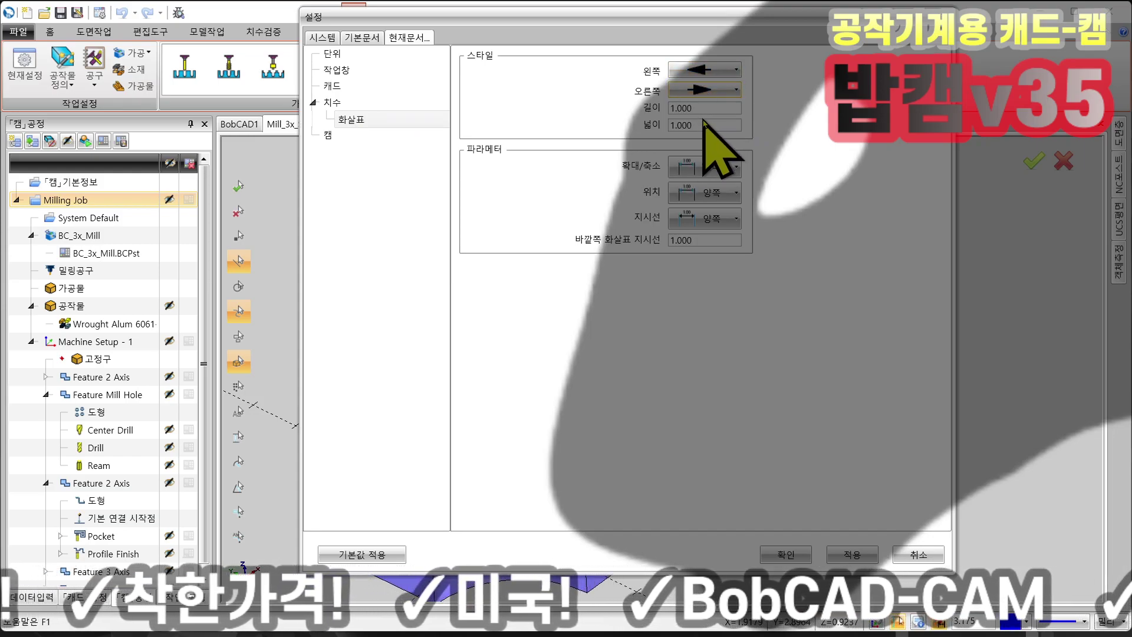
drag(714, 125, 663, 124)
drag(706, 107, 610, 105)
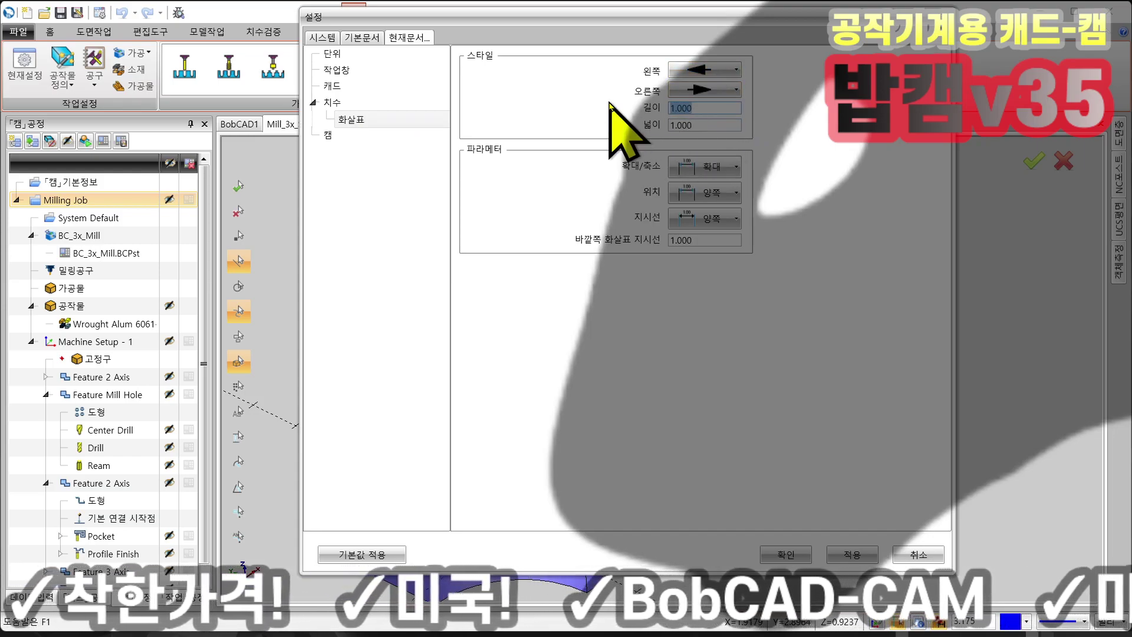
text(3)
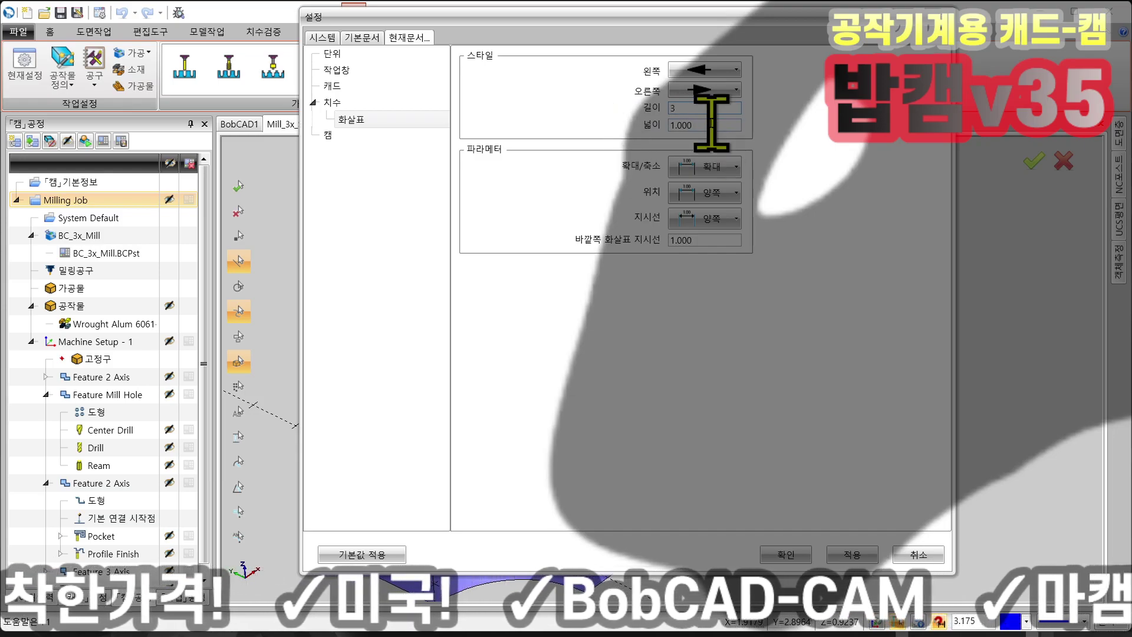
drag(712, 123, 593, 131)
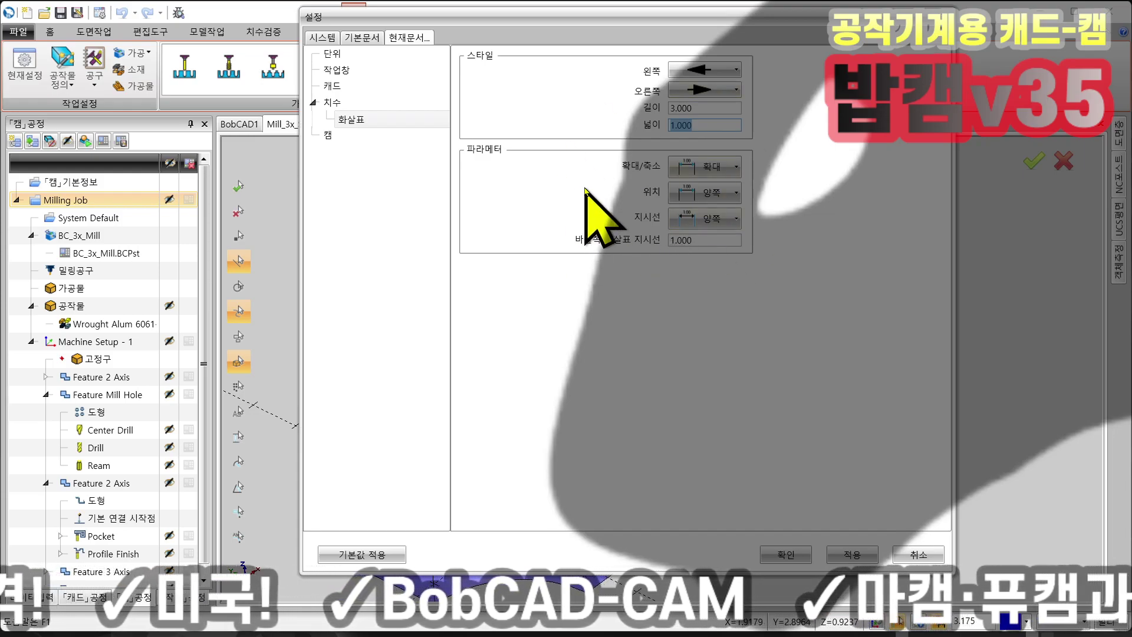
- In the current document's 캠 settings, set the 3축 (3-axis) and 선반 (lathe) precision to 0.010
click(337, 135)
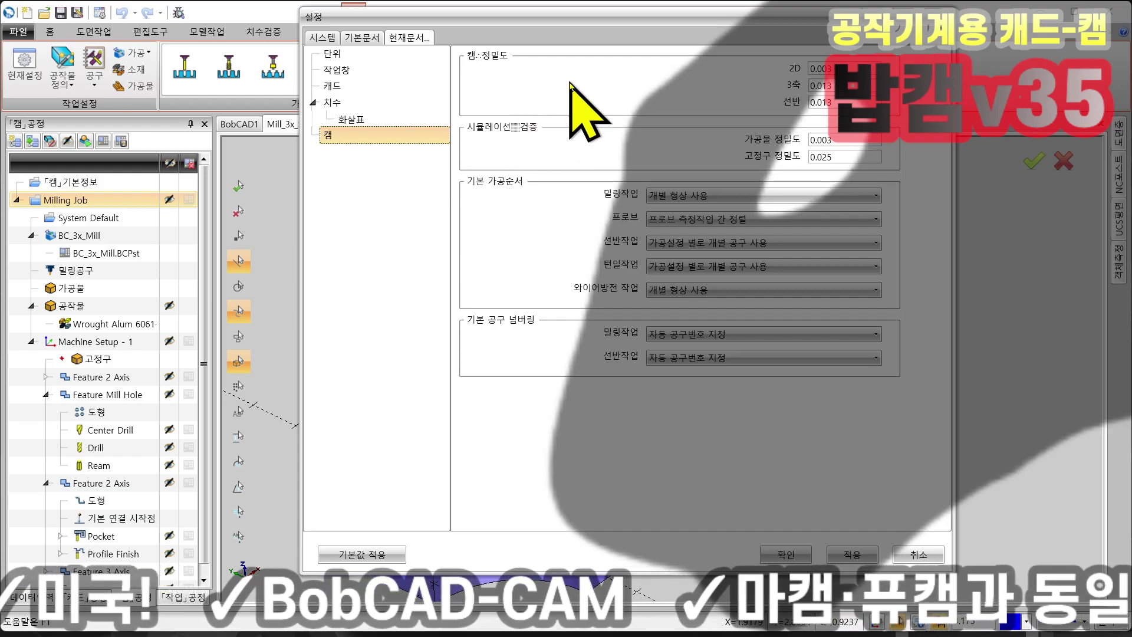
double_click(819, 69)
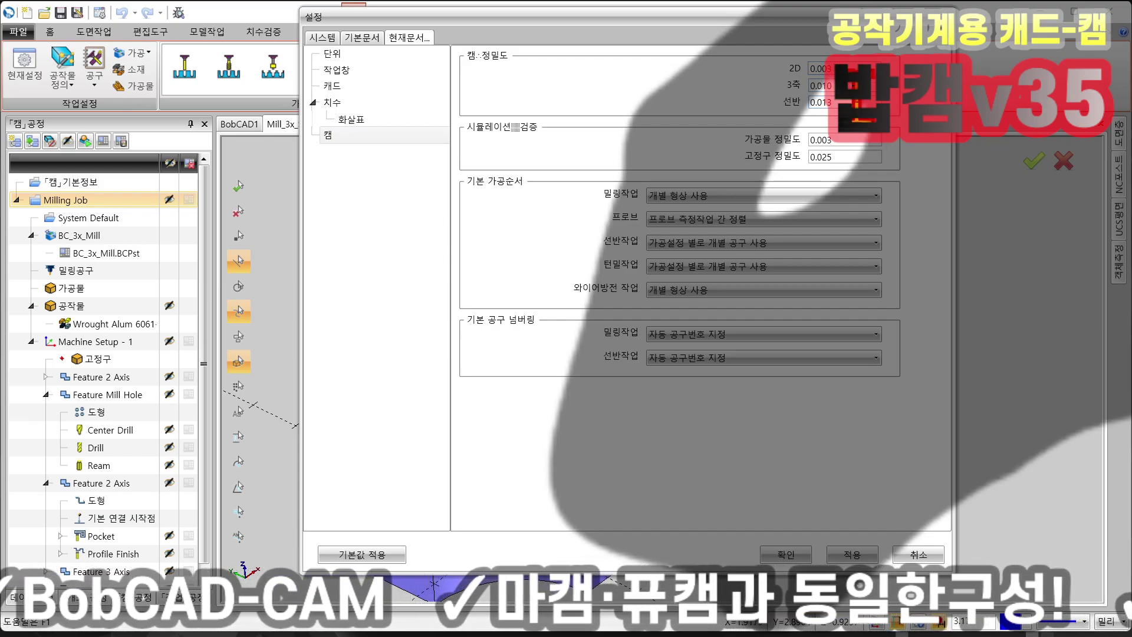
text(0)
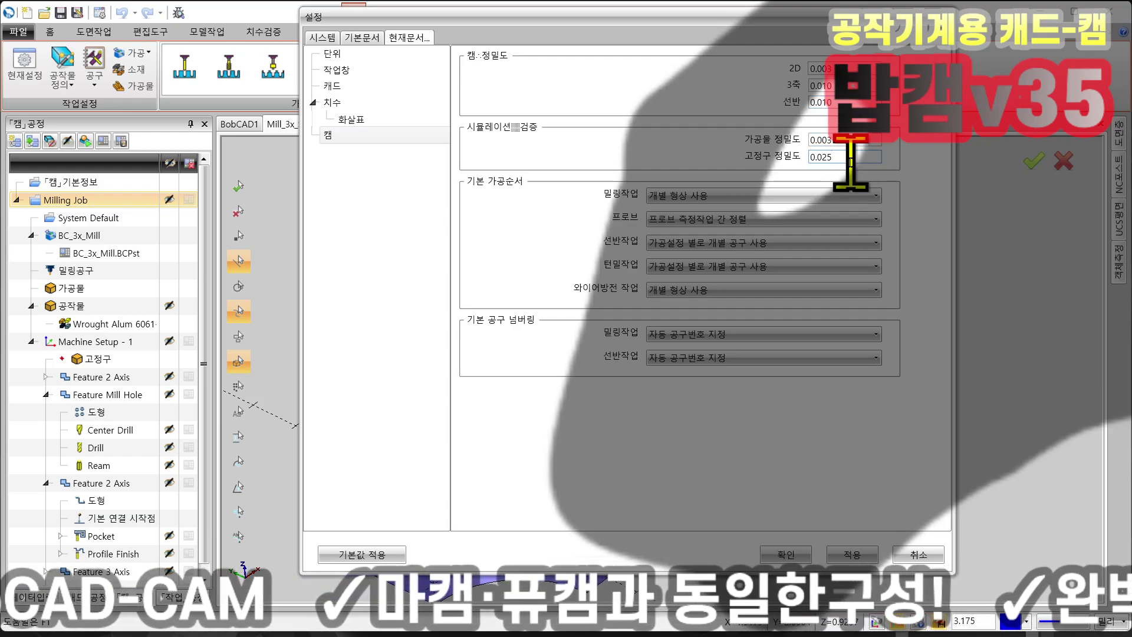
drag(845, 157, 788, 154)
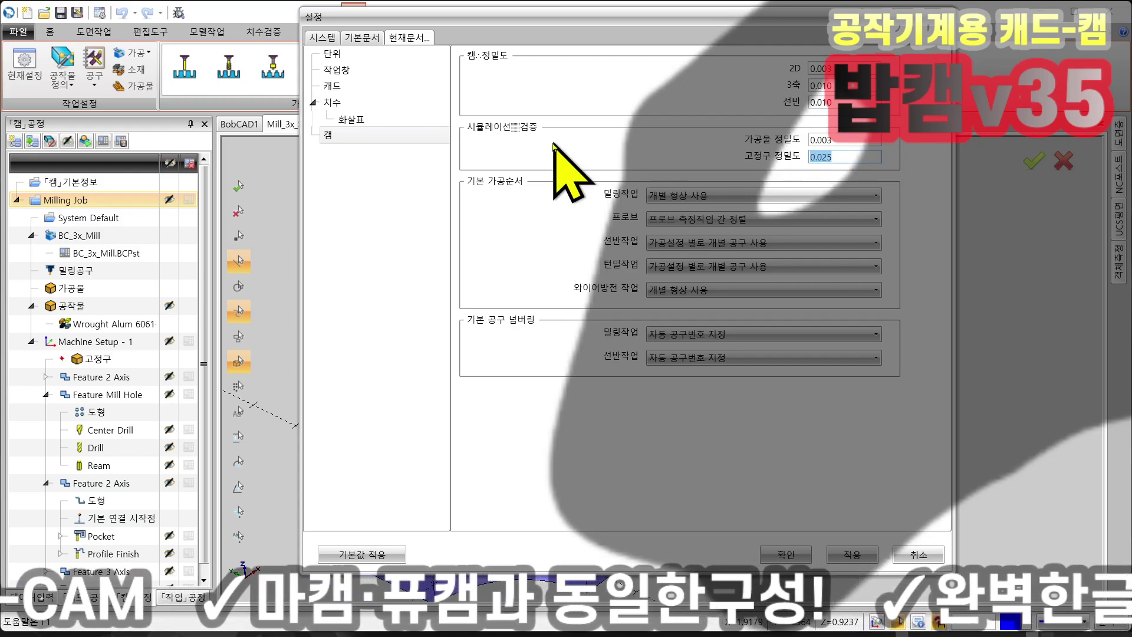
click(844, 156)
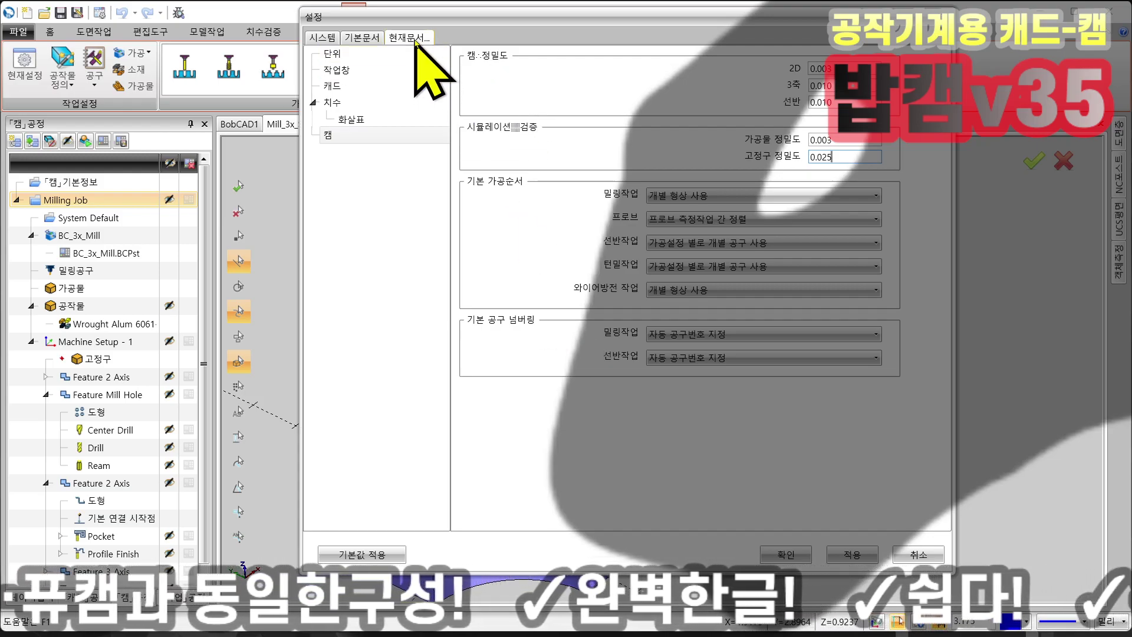
- Review the current document's 작업창, 캐드, 화살표 and 캠 settings and compare them with the 기본문서 (default document) settings
click(345, 69)
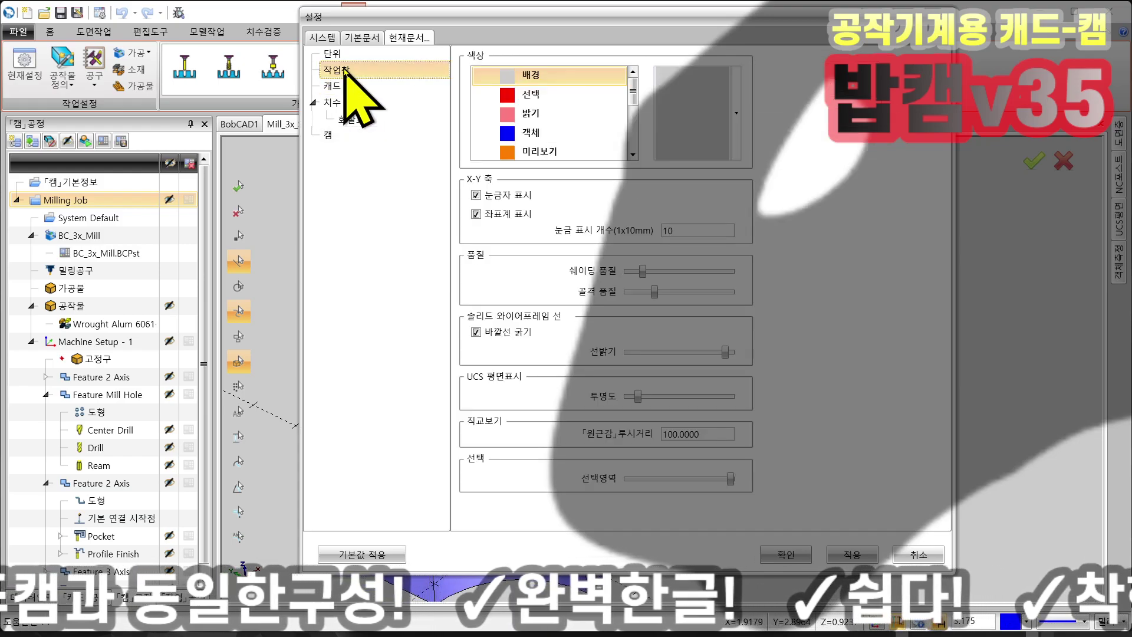
click(337, 86)
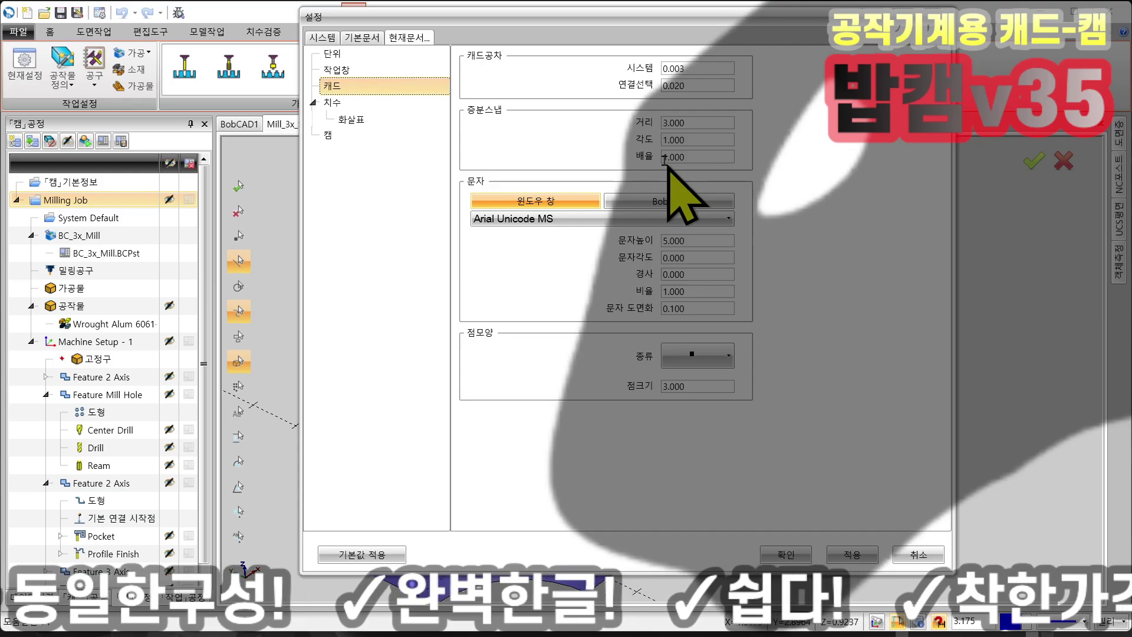
click(362, 40)
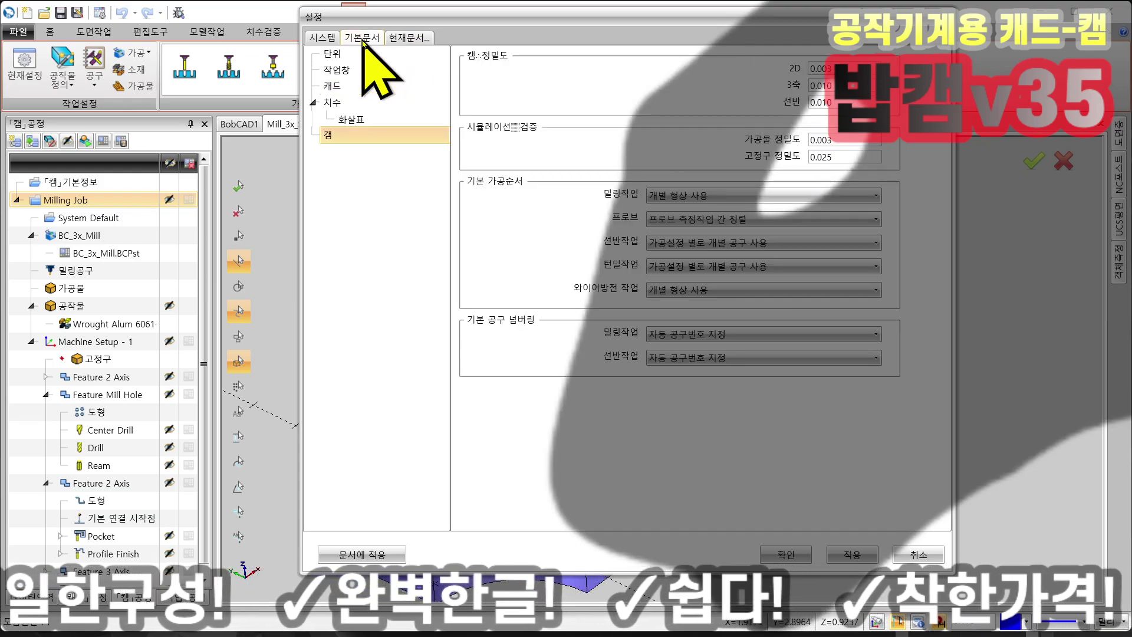
click(409, 38)
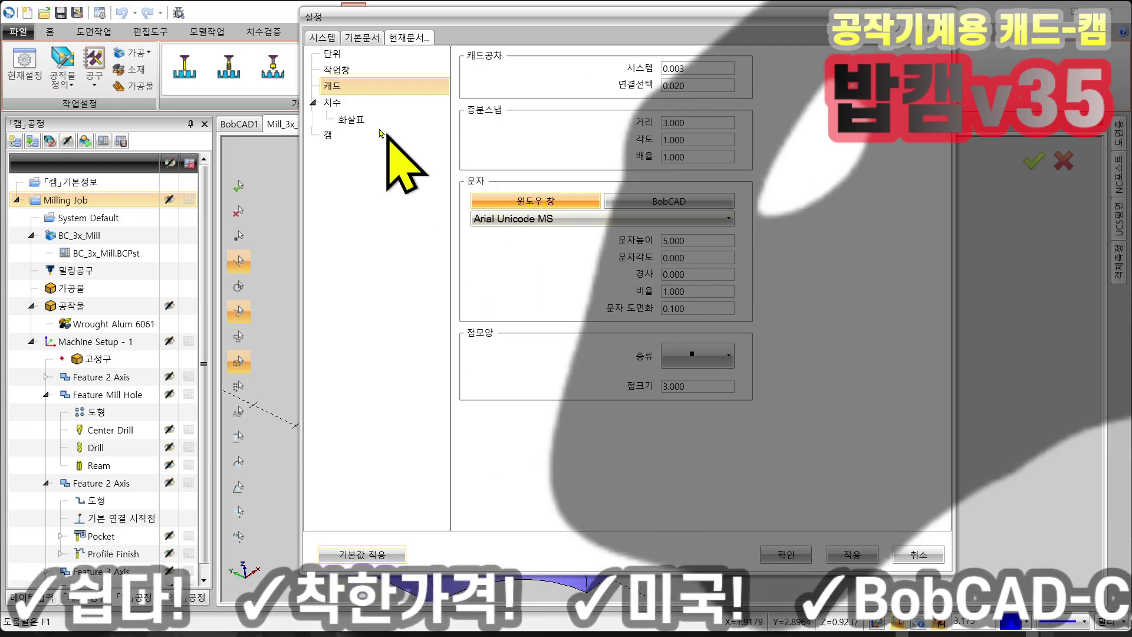
click(351, 119)
click(330, 135)
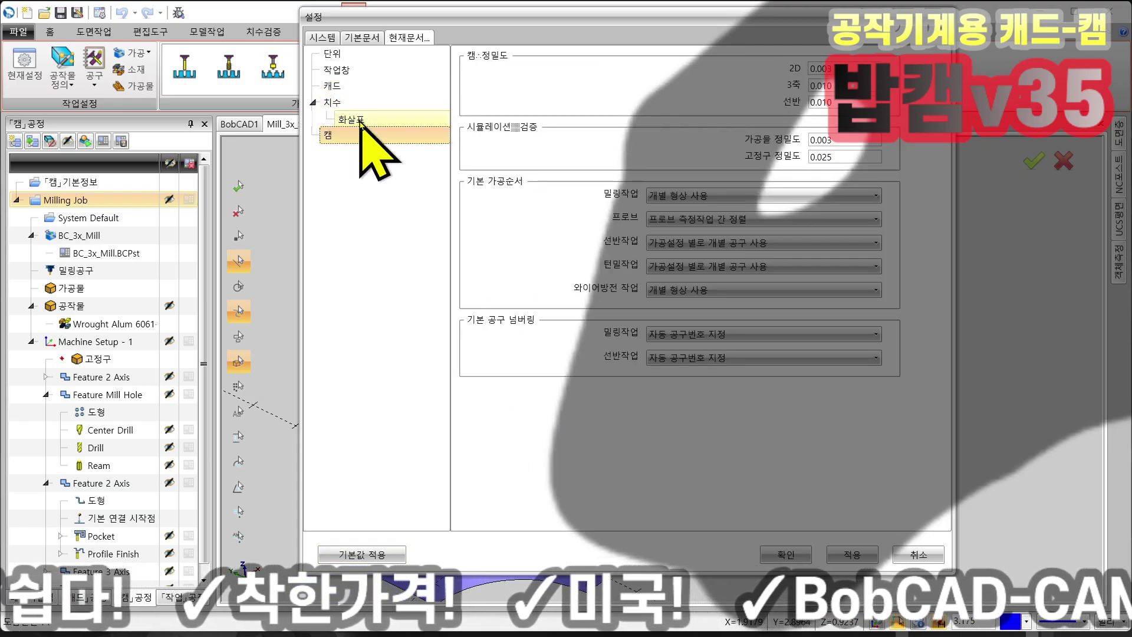
- Set the default document's 캠 precision to 1 for 2D and 11 for 3축, and apply these values to the current document
click(365, 38)
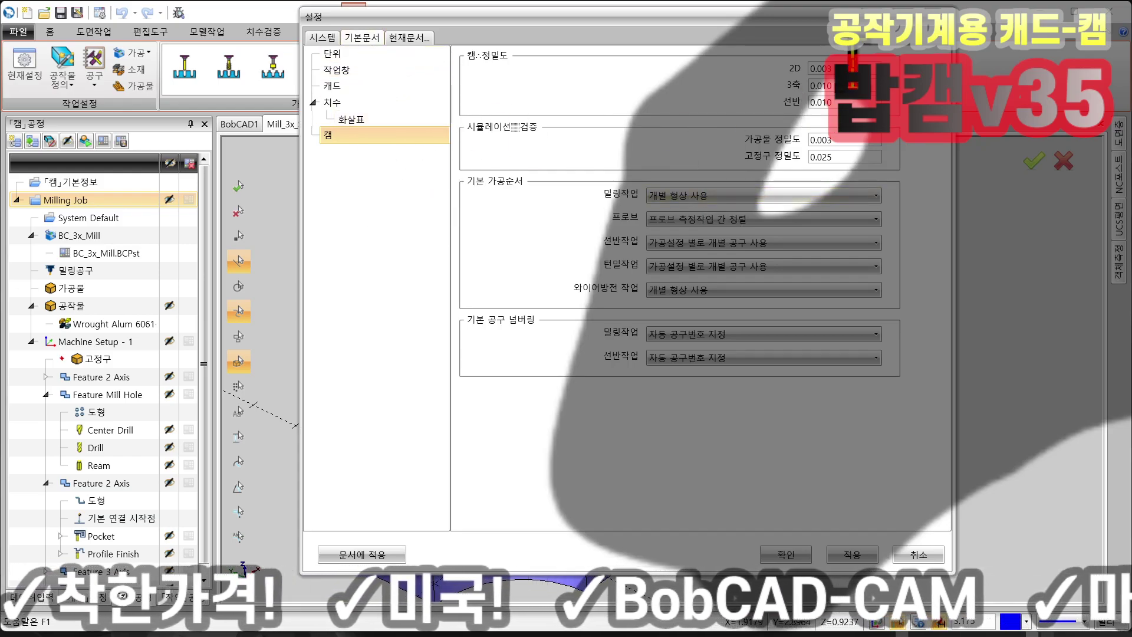
drag(835, 69, 768, 65)
text(1)
key(Tab)
text(11)
key(Tab)
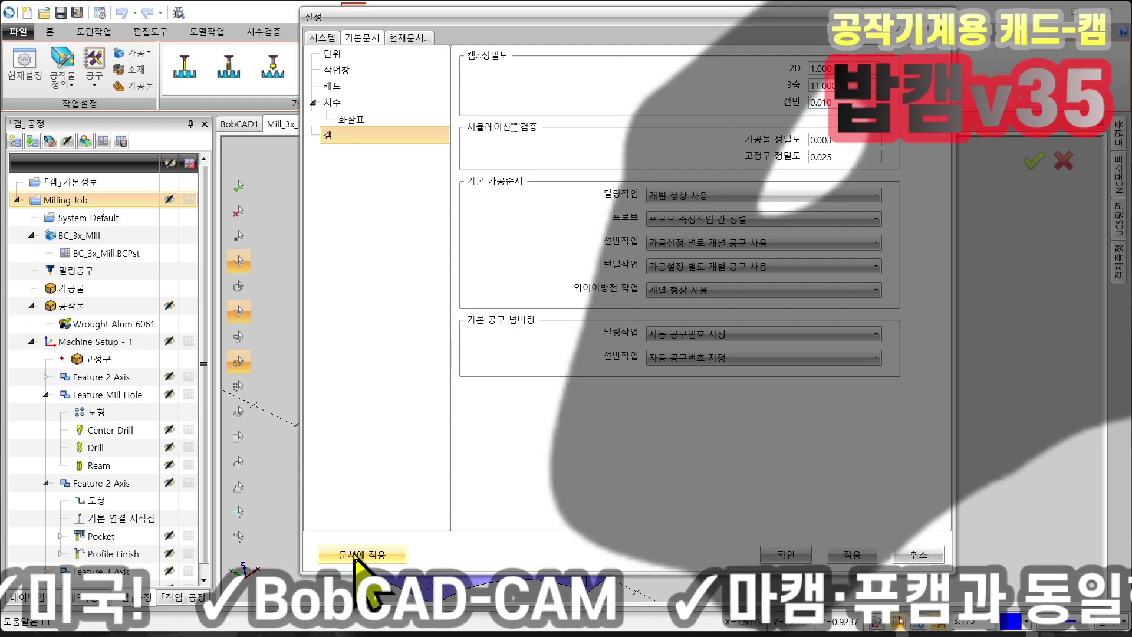
click(408, 38)
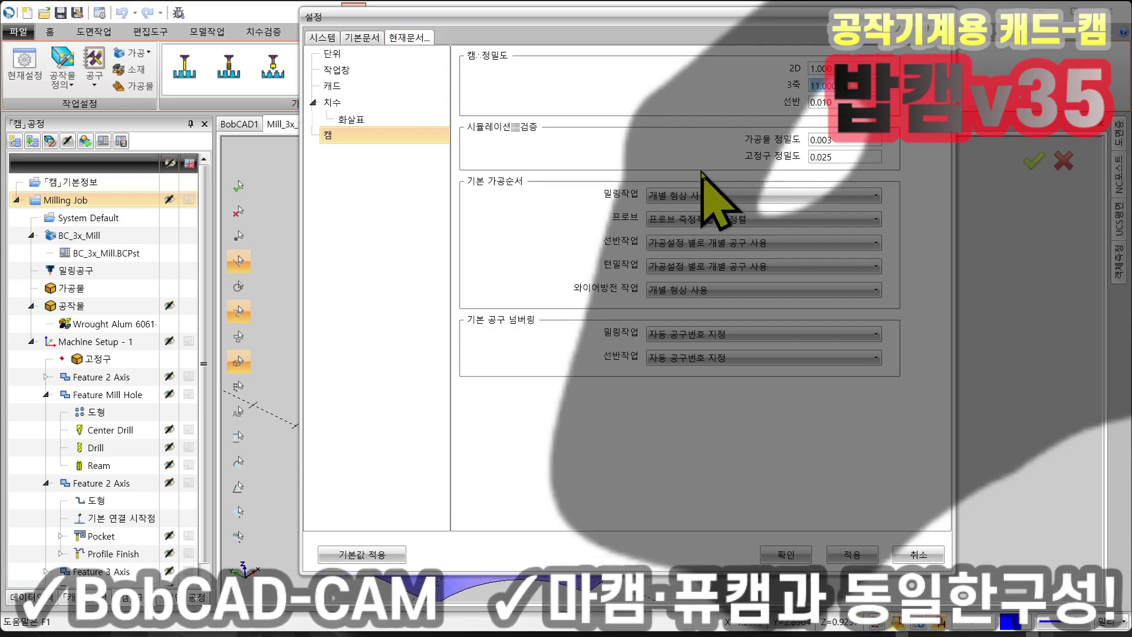
- Set the default document's 캠 precision to 0.003 for 2D and 0.010 for 3축, and apply these values to the current document
click(362, 39)
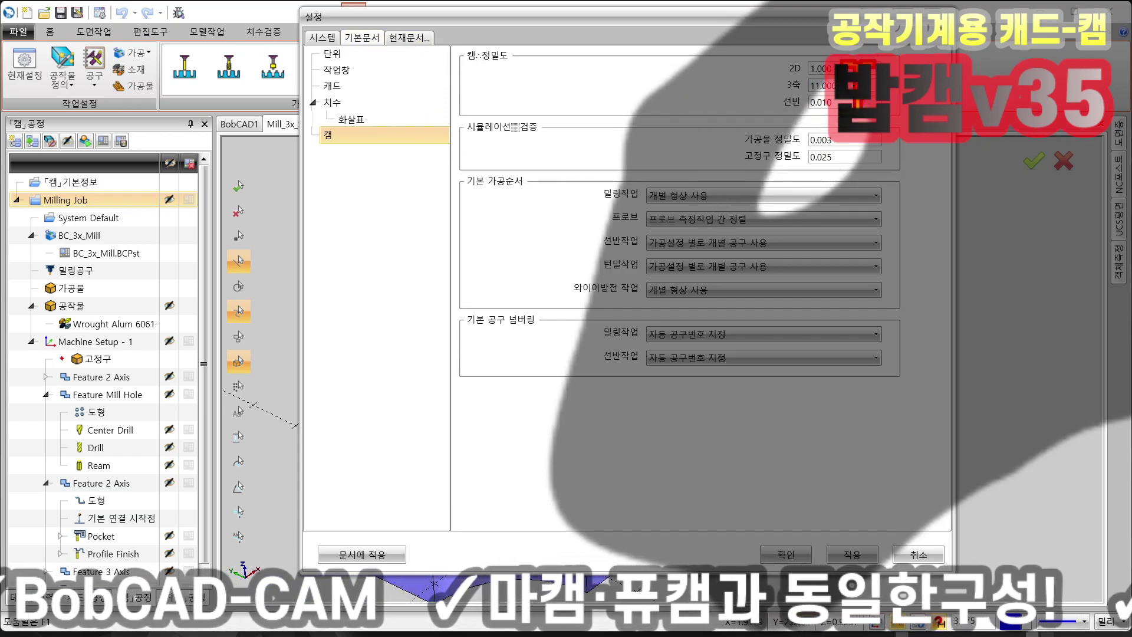
double_click(826, 86)
text(0.010)
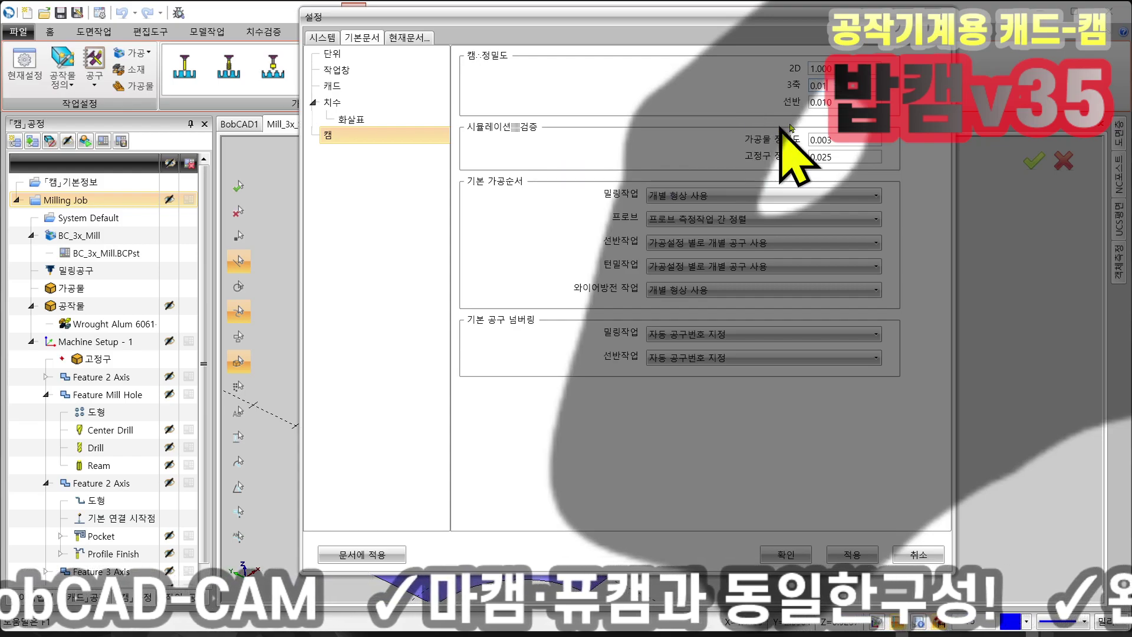
key(shift+Tab)
text(0.003)
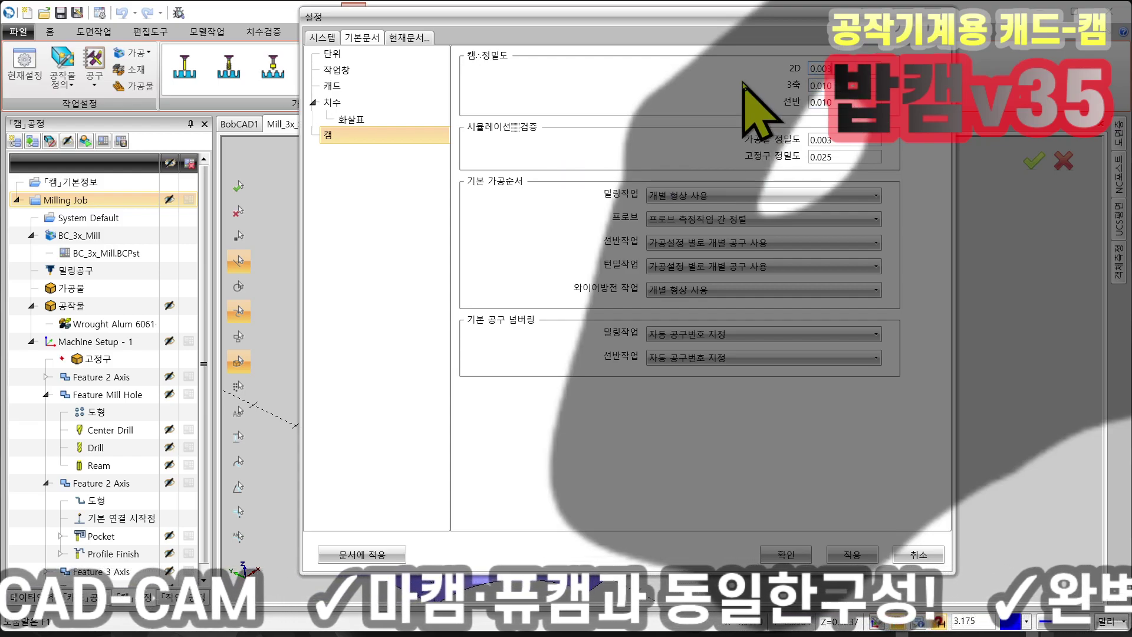
click(364, 553)
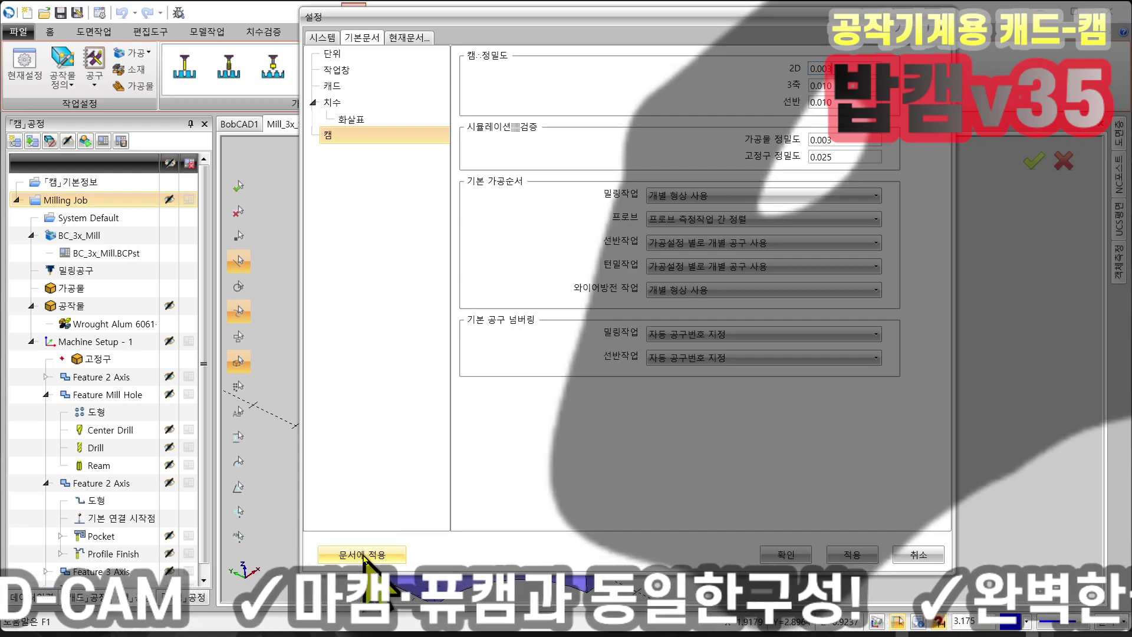
click(407, 37)
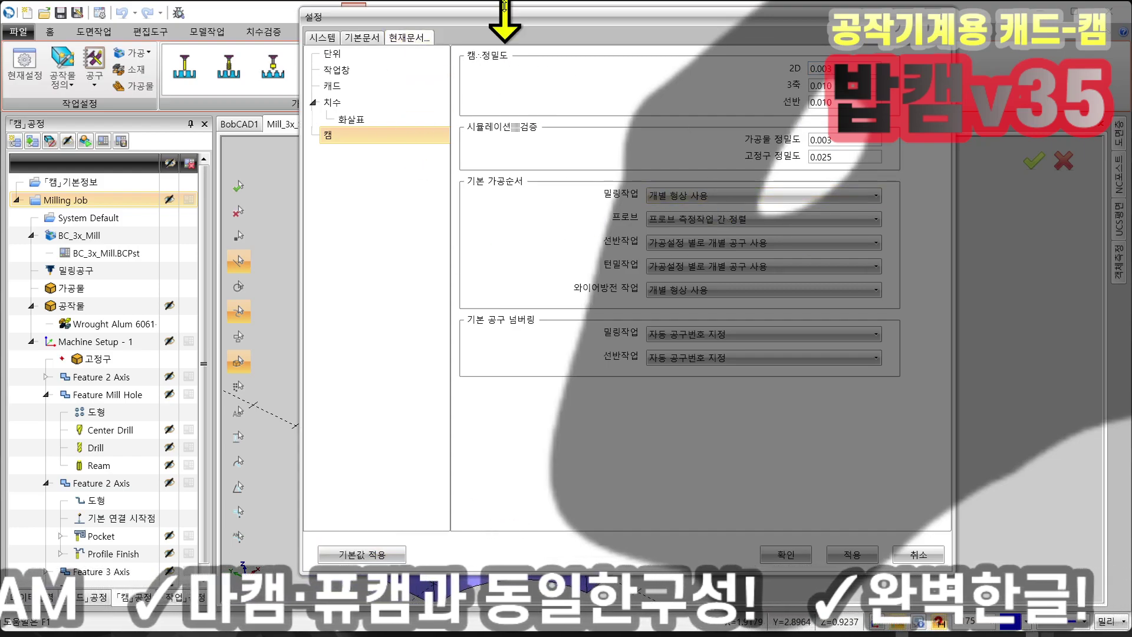
- Accept all the settings changes and return to the Mill_3x_Std part model
drag(502, 22, 491, 24)
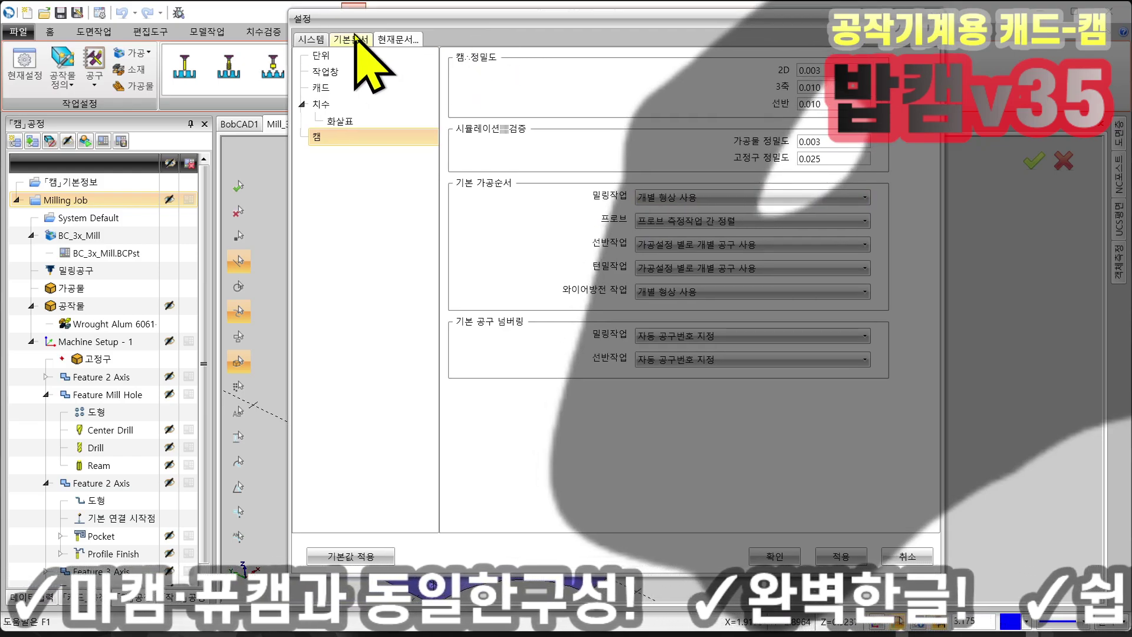
click(776, 558)
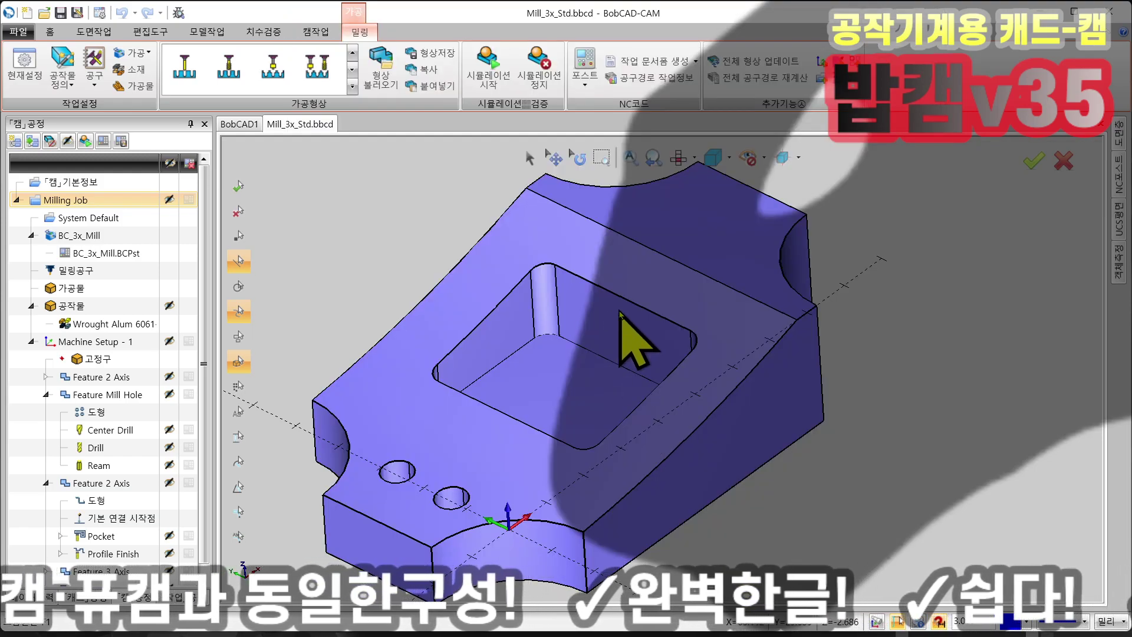
scroll(614, 319, up, 2)
mouse_move(645, 321)
middle_down()
mouse_move(674, 431)
mouse_move(664, 338)
mouse_move(728, 305)
mouse_move(637, 334)
mouse_move(719, 307)
mouse_move(641, 314)
middle_up()
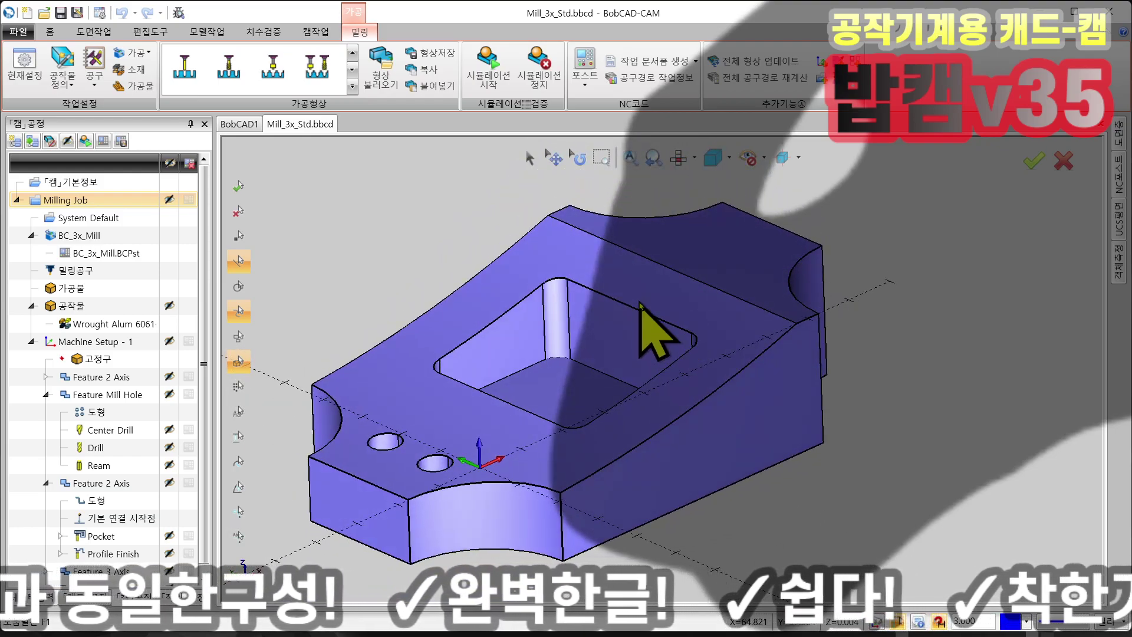